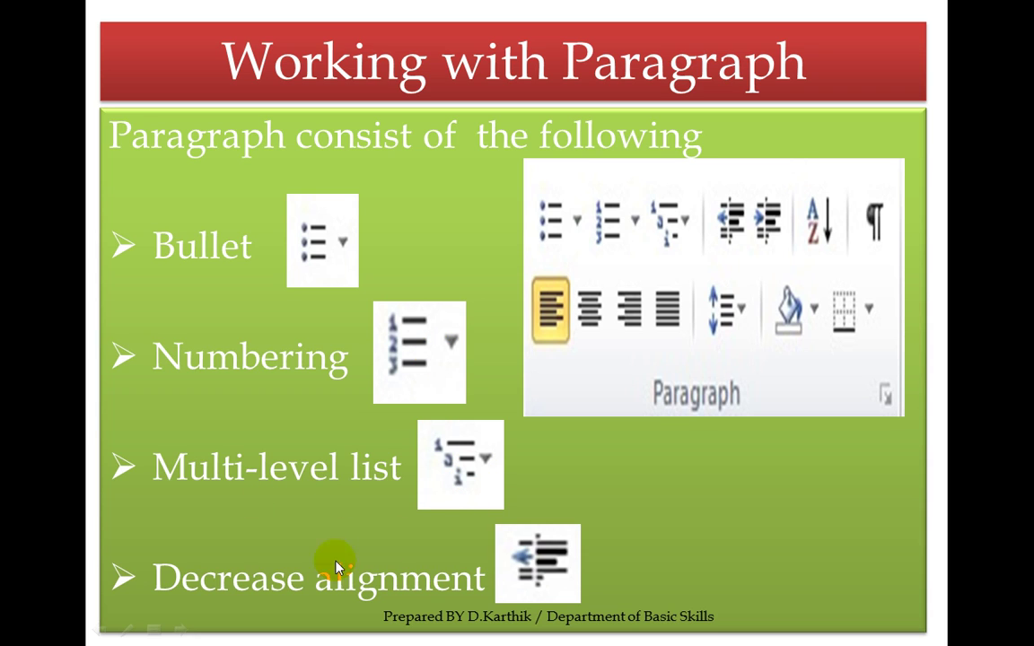
# Advance through the alignment, spacing, shading, borders and dialog-launcher slides, then switch to Word
pyautogui.click(568, 554)
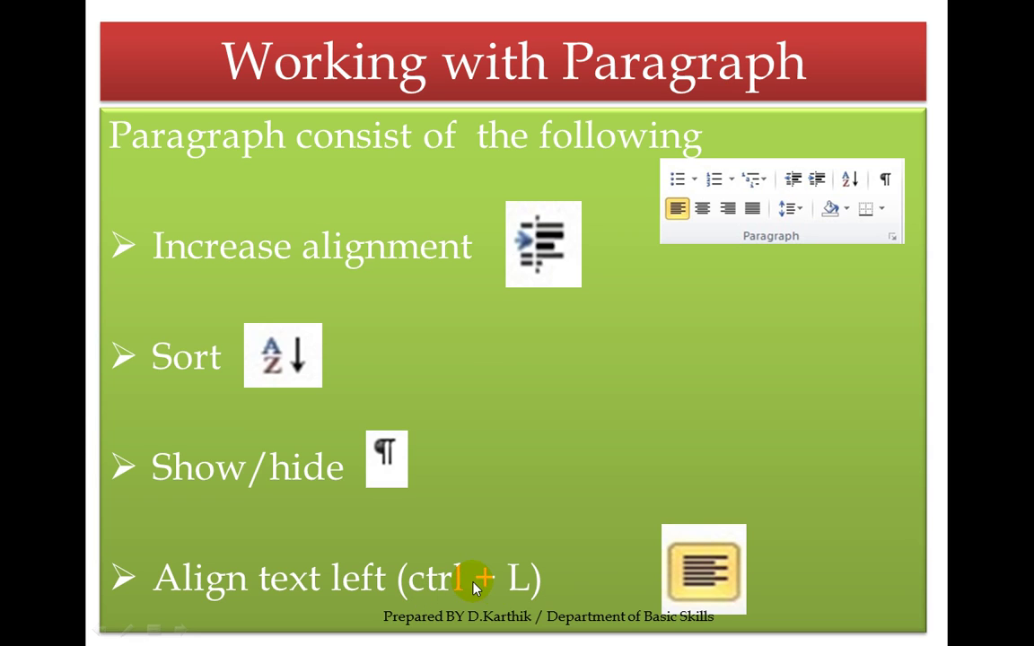
pyautogui.click(395, 528)
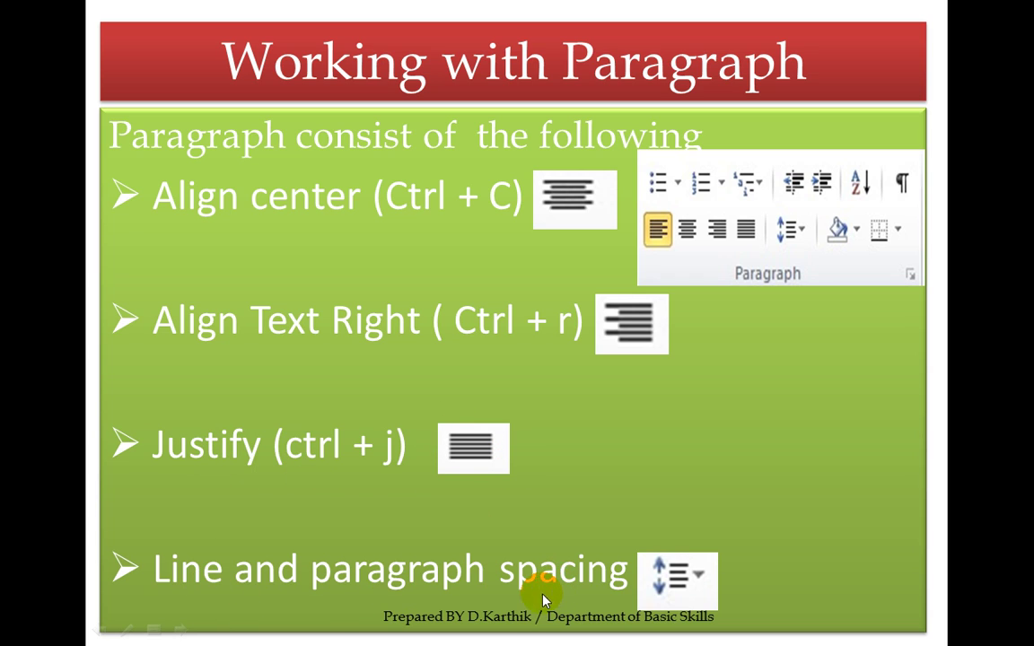
pyautogui.click(682, 582)
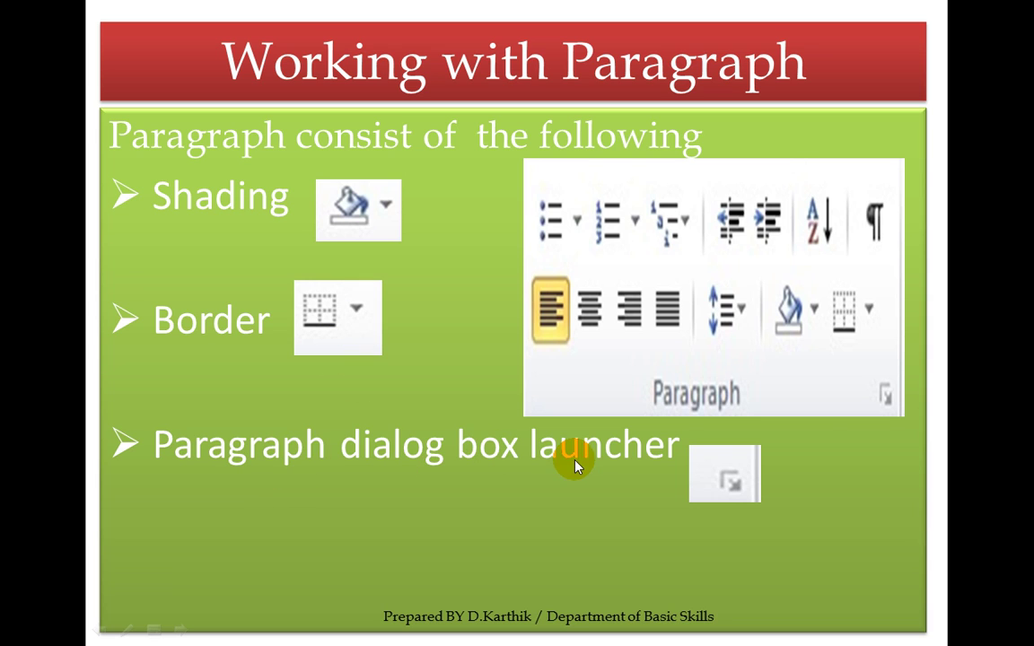
pyautogui.click(713, 465)
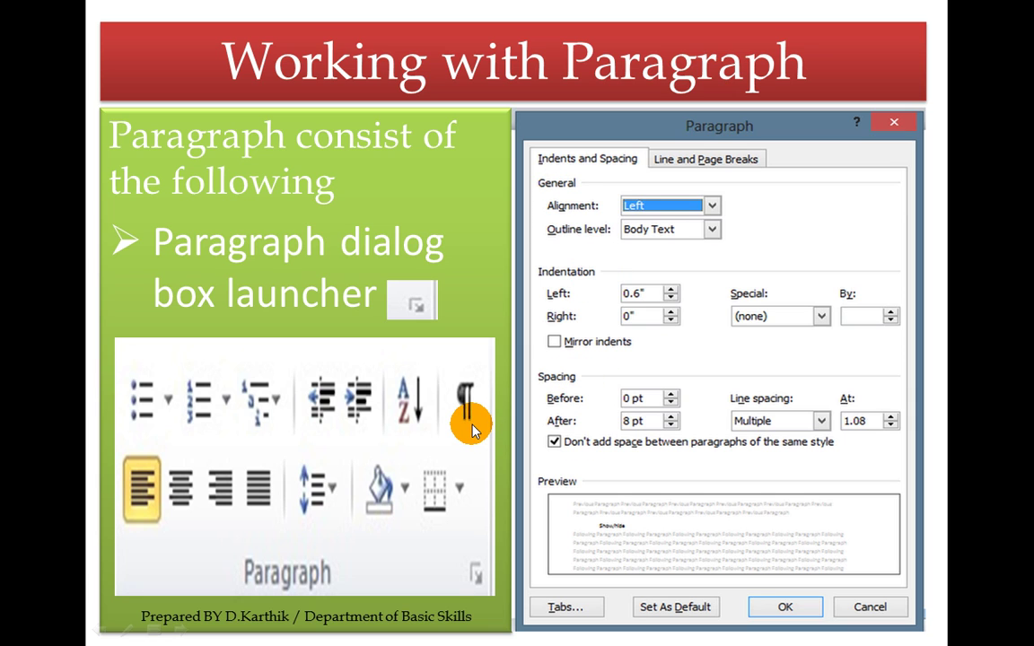
pyautogui.hotkey('alt', 'Tab')
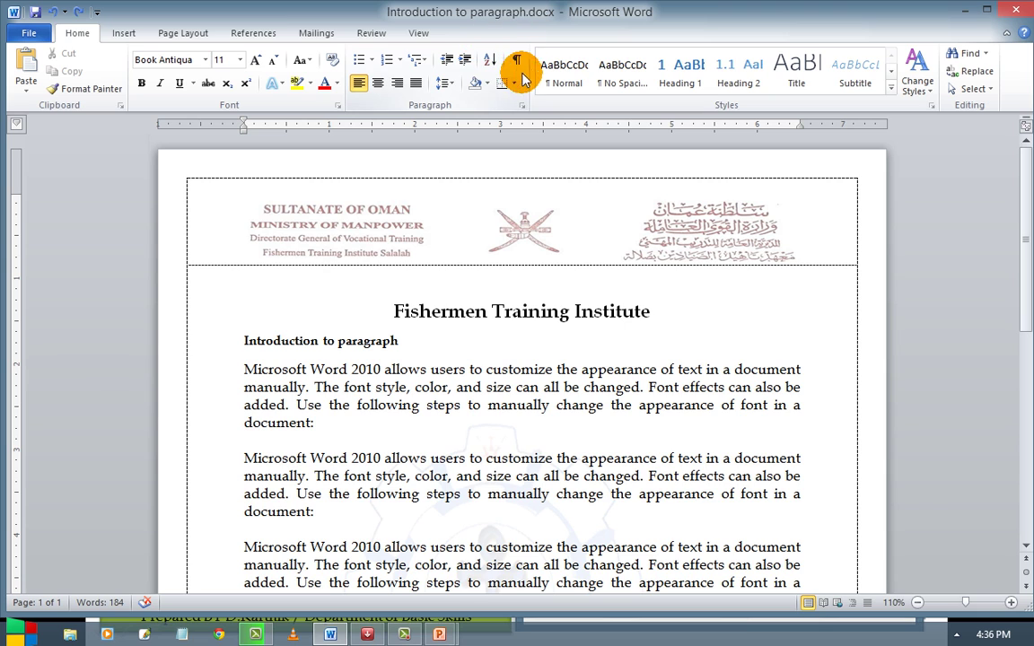
# Scroll through Introduction to paragraph.docx and briefly select the three body paragraphs
pyautogui.click(372, 60)
pyautogui.click(651, 197)
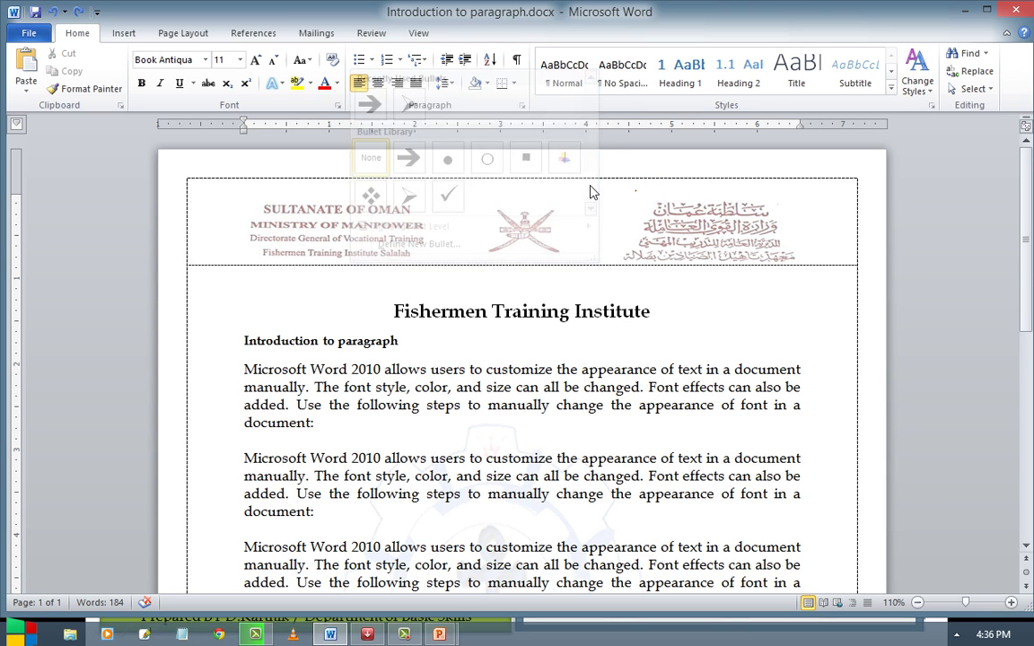
pyautogui.scroll(-6, 461, 323)
pyautogui.scroll(1, 275, 341)
pyautogui.scroll(-1, 223, 422)
pyautogui.scroll(4, 247, 411)
pyautogui.moveTo(244, 240); pyautogui.dragTo(314, 478)
pyautogui.click(314, 474)
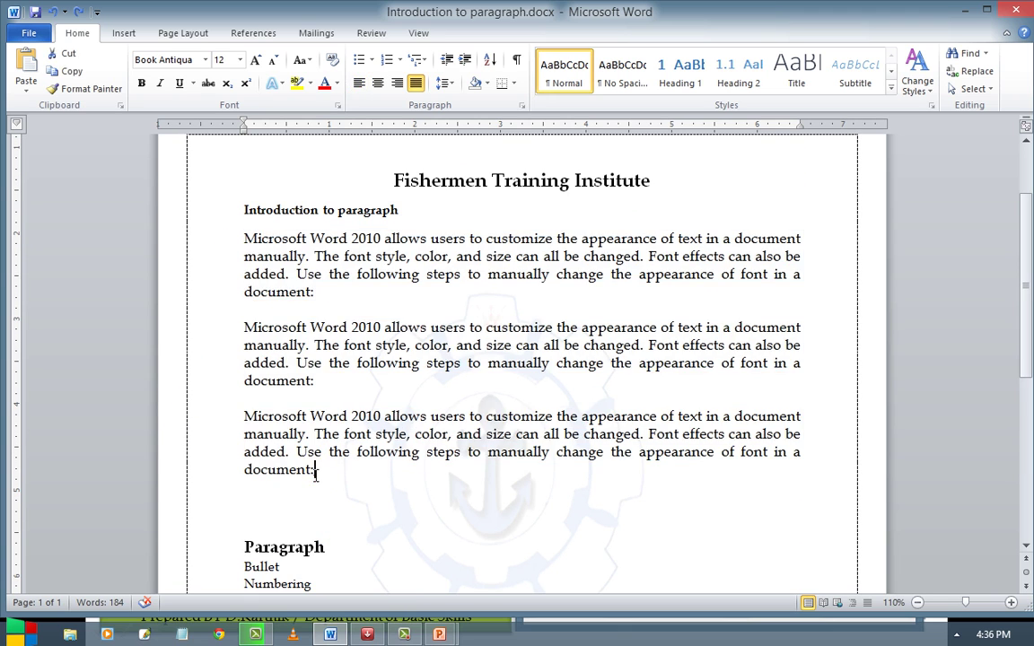
# Select the Paragraph list lines from Bullet to Paragraph dialog box launcher
pyautogui.scroll(-5, 353, 449)
pyautogui.moveTo(243, 306); pyautogui.dragTo(424, 551)
pyautogui.click(454, 549)
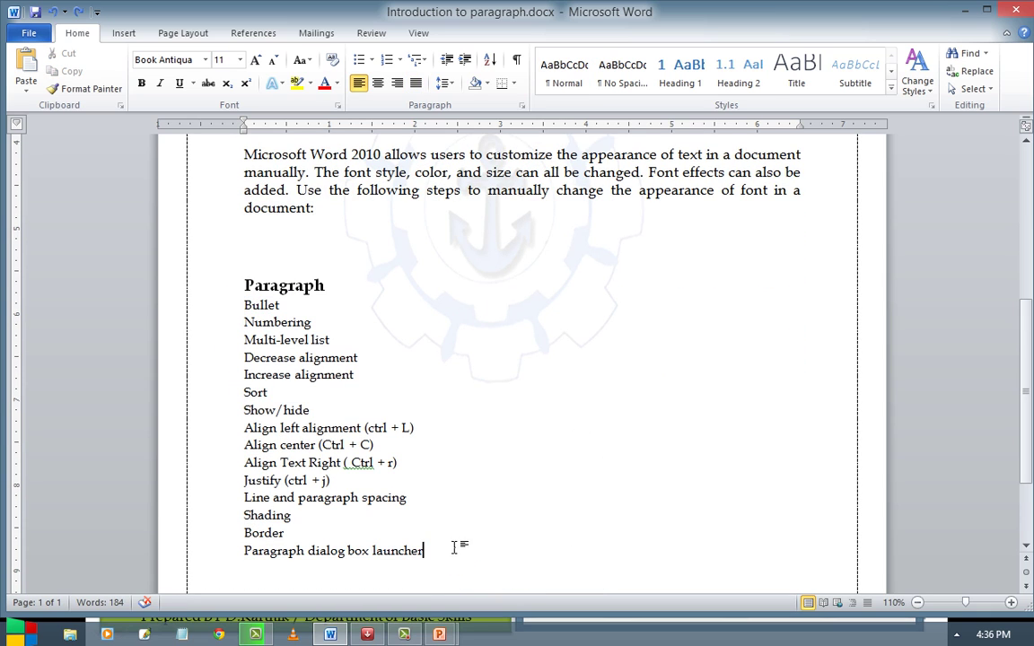
pyautogui.click(299, 244)
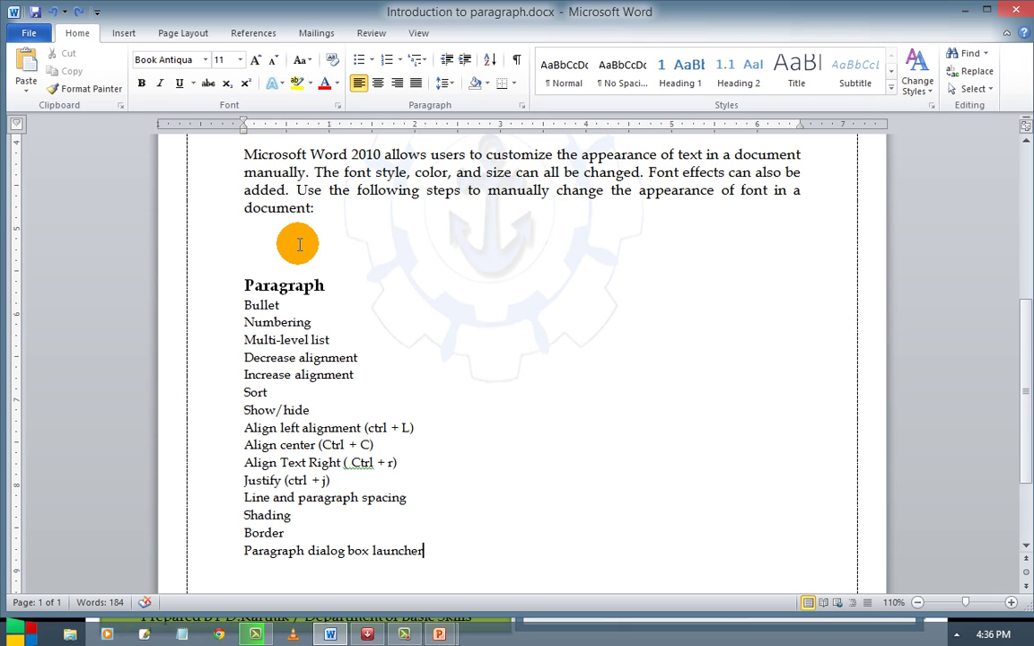
pyautogui.moveTo(424, 551); pyautogui.dragTo(244, 306)
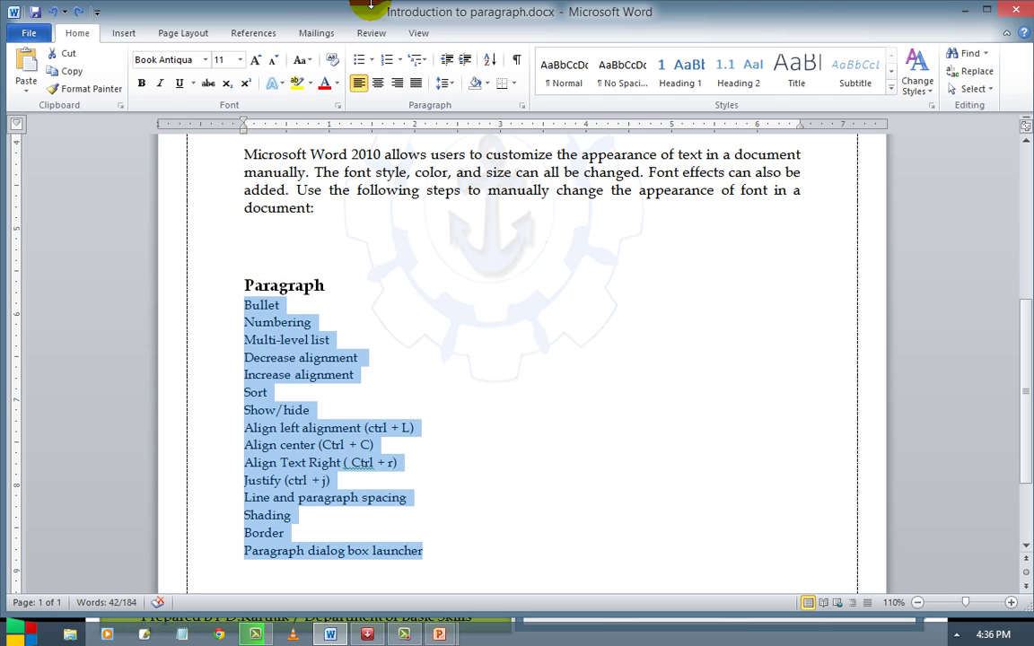
# Apply arrowhead bullets to the Paragraph list and indent it several levels to the right
pyautogui.click(371, 60)
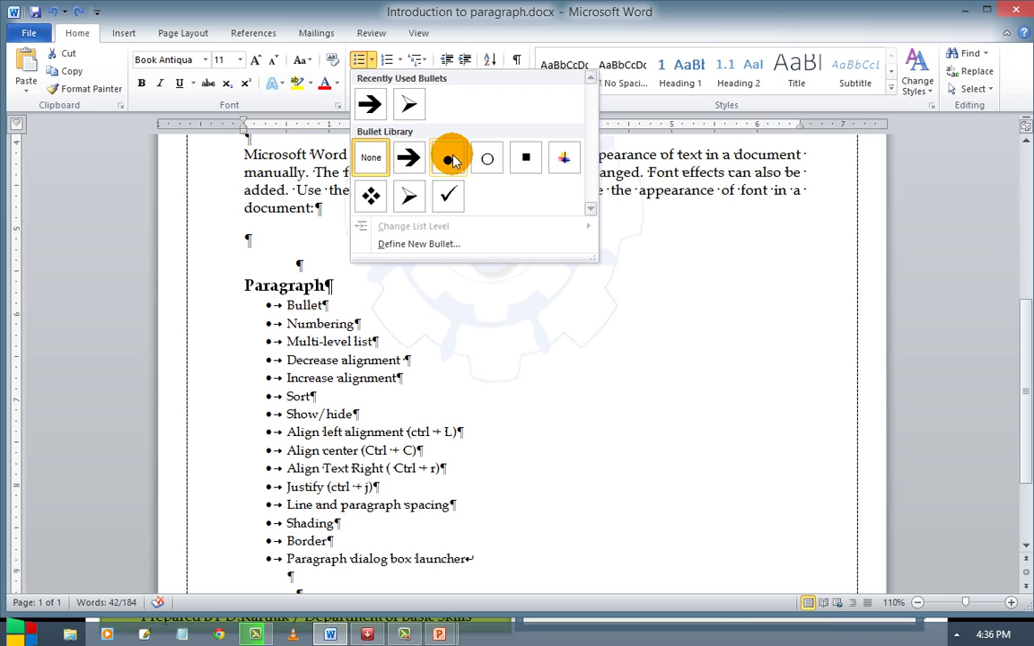
pyautogui.click(407, 195)
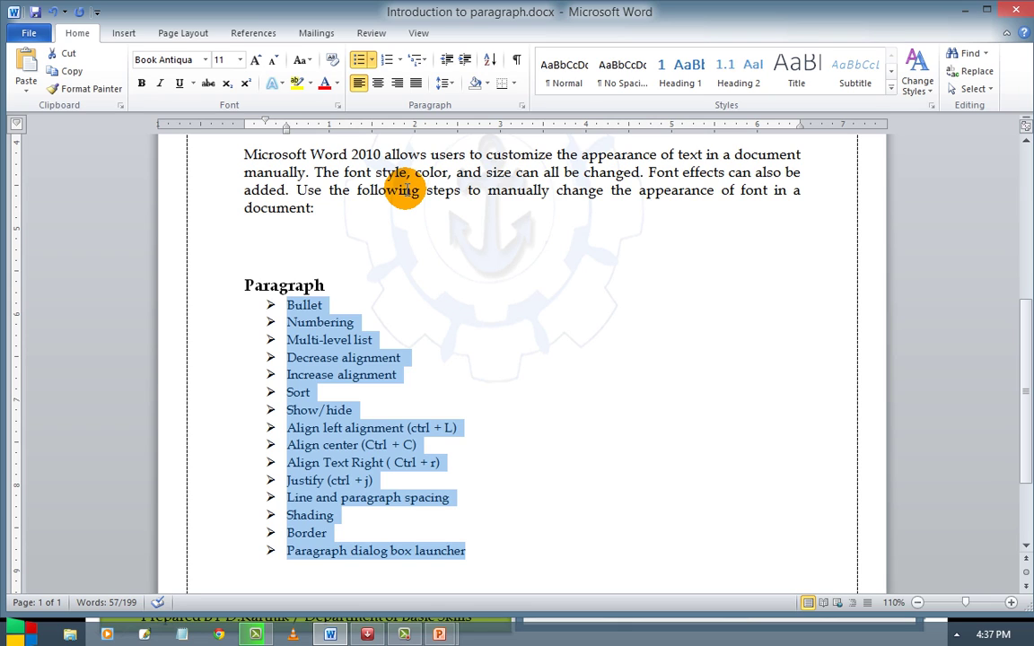
pyautogui.click(451, 65)
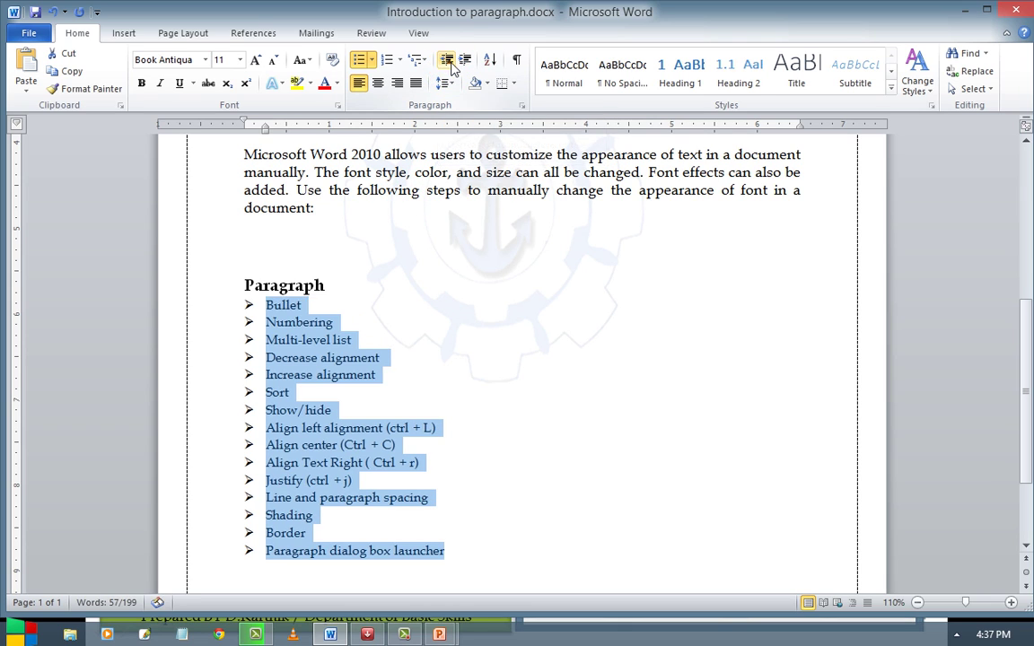
pyautogui.click(467, 63)
pyautogui.click(466, 63)
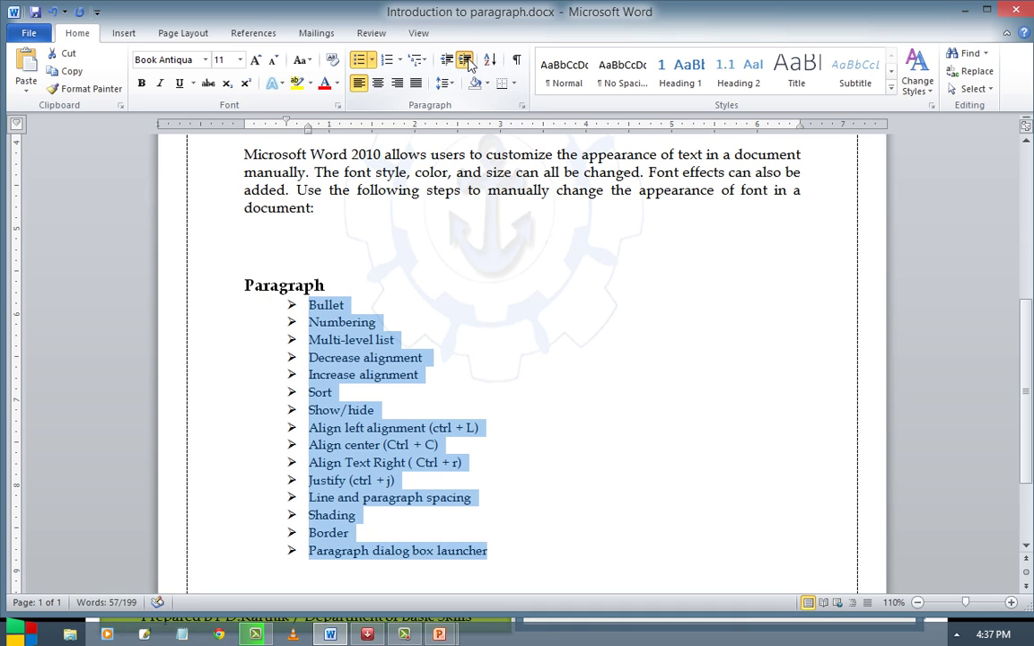
pyautogui.click(468, 63)
pyautogui.click(466, 63)
pyautogui.click(467, 63)
# Shift the bulleted list between indent levels, leaving it flush with the left margin
pyautogui.click(447, 63)
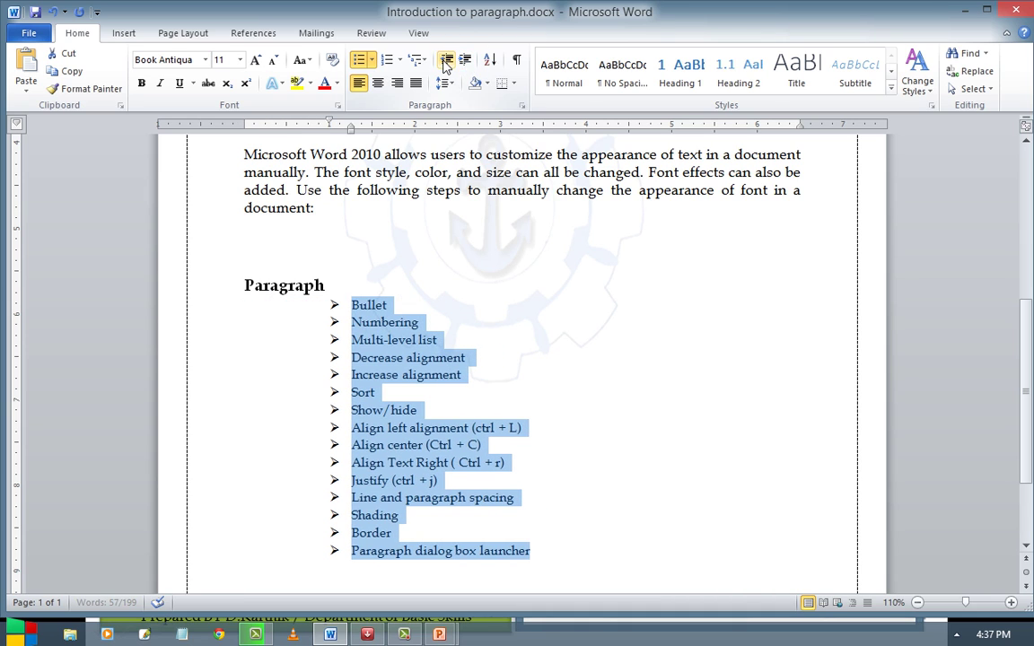
pyautogui.click(447, 64)
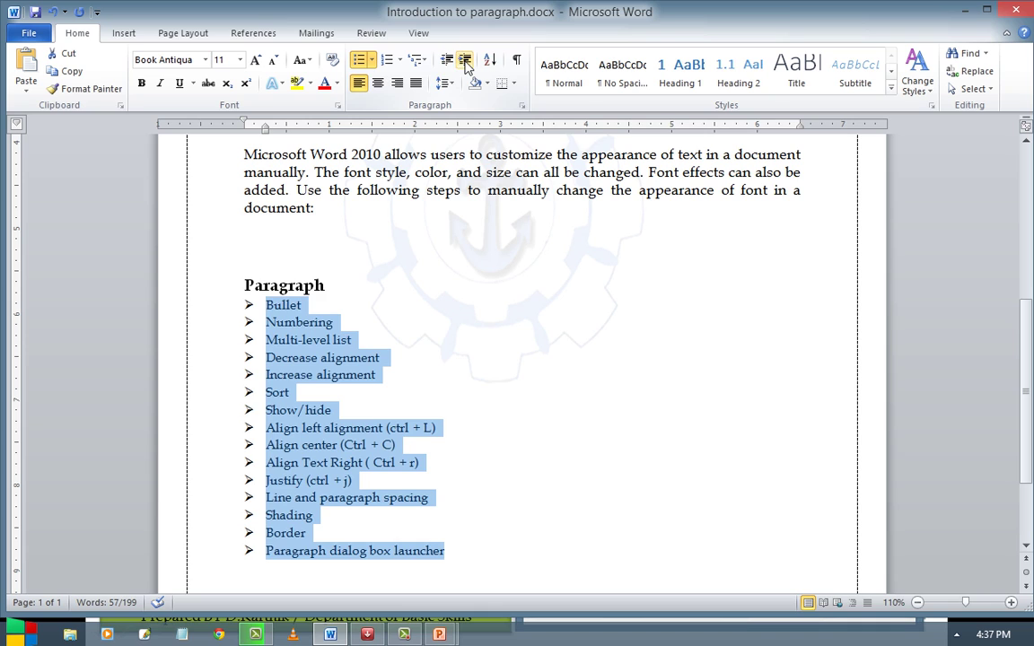
pyautogui.click(466, 63)
pyautogui.click(467, 63)
pyautogui.click(466, 63)
pyautogui.click(467, 63)
pyautogui.click(467, 63)
pyautogui.click(467, 63)
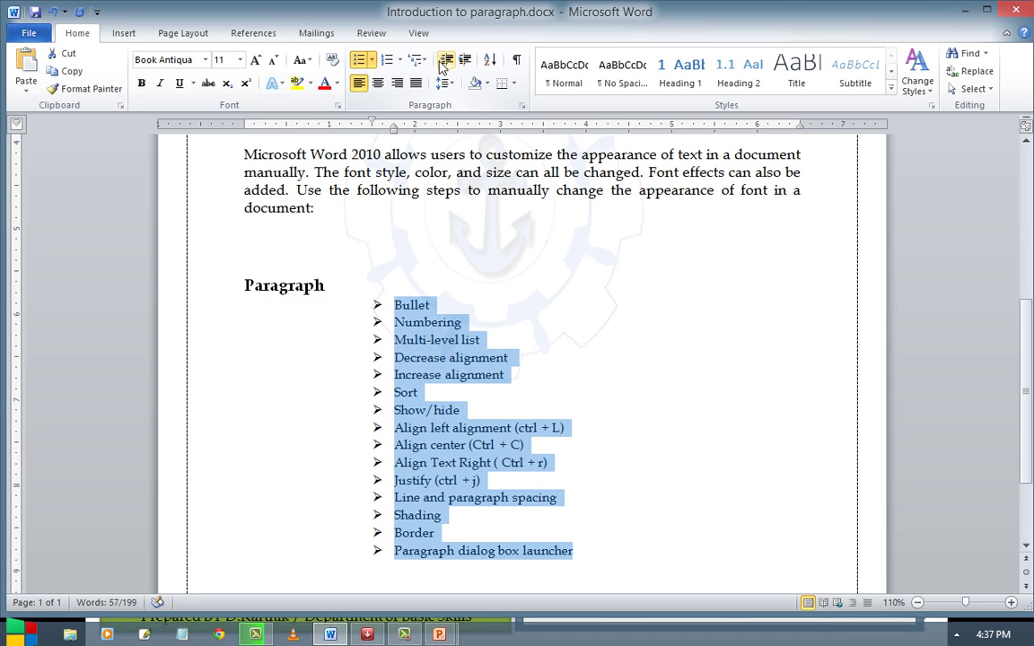
pyautogui.click(447, 63)
pyautogui.click(447, 63)
pyautogui.click(447, 62)
pyautogui.click(447, 63)
pyautogui.click(447, 63)
pyautogui.click(447, 63)
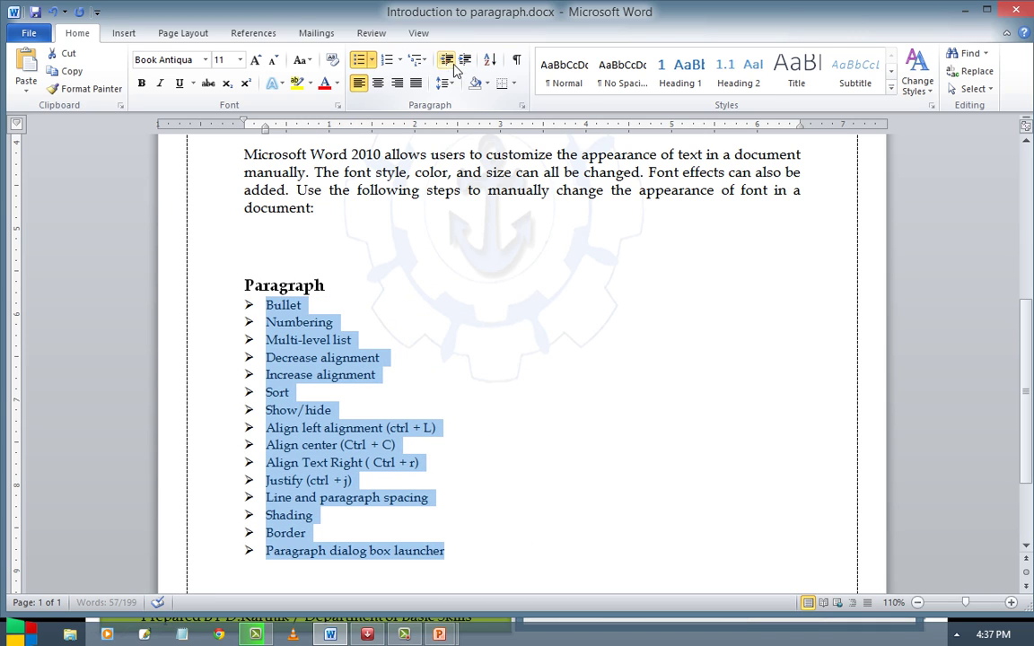
pyautogui.click(465, 61)
pyautogui.click(447, 62)
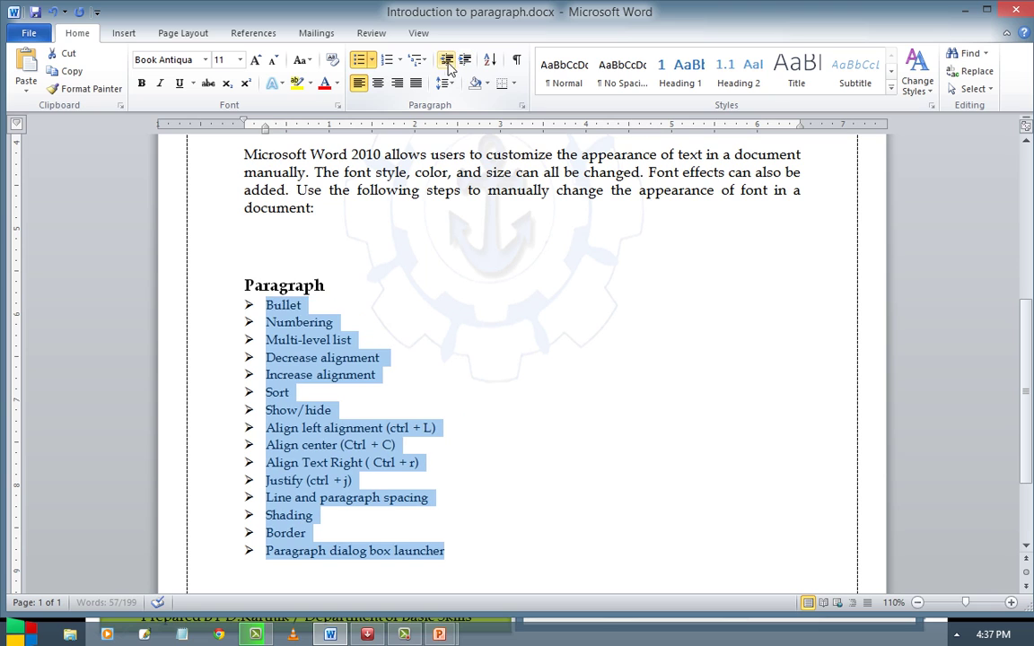
pyautogui.click(371, 61)
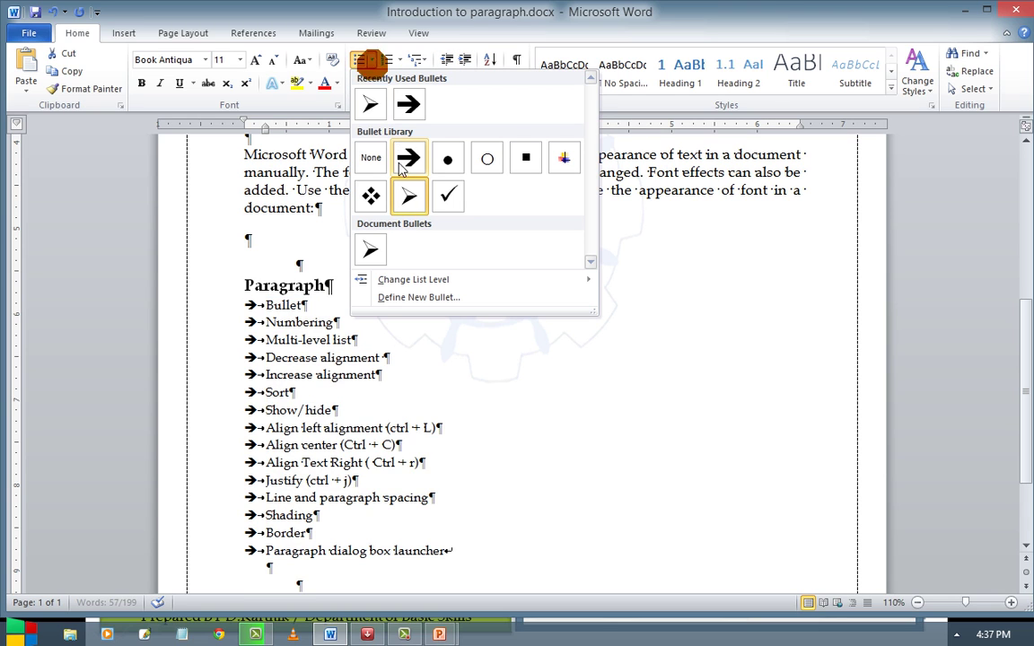
# Define a custom bullet using the Symbol-font diamond (code 168) and apply it to the list
pyautogui.click(448, 158)
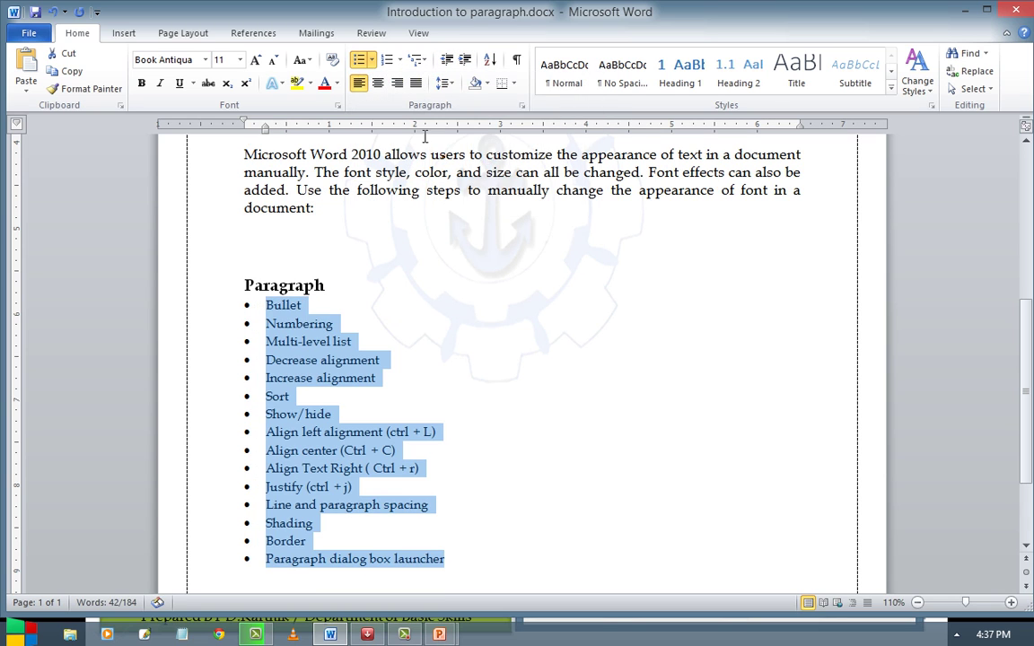
pyautogui.click(371, 60)
pyautogui.hotkey('ctrl', 'shift', '8')
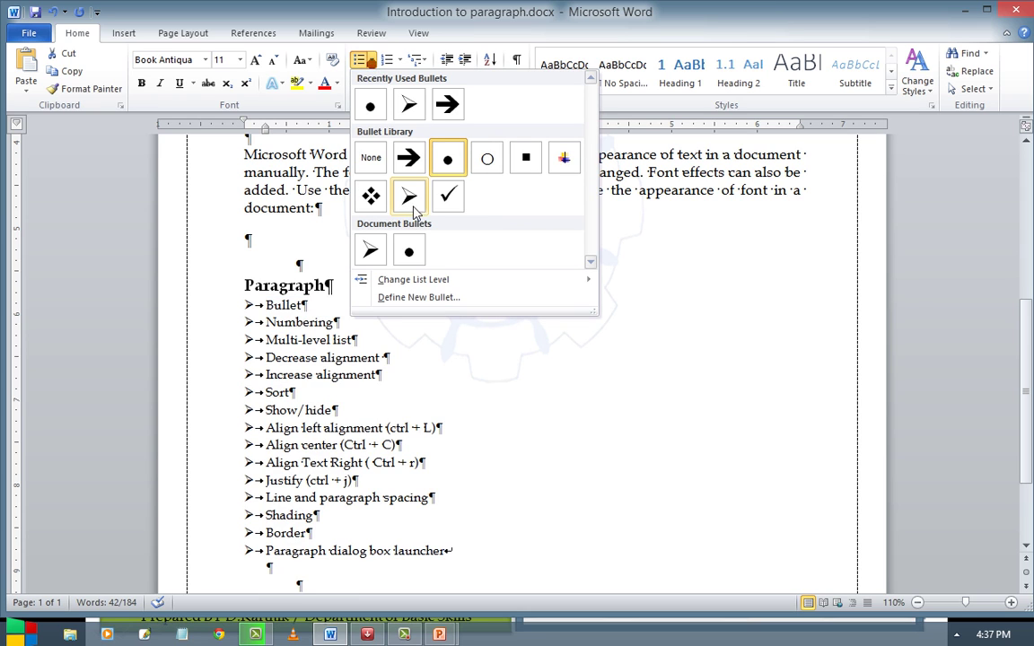
pyautogui.click(429, 298)
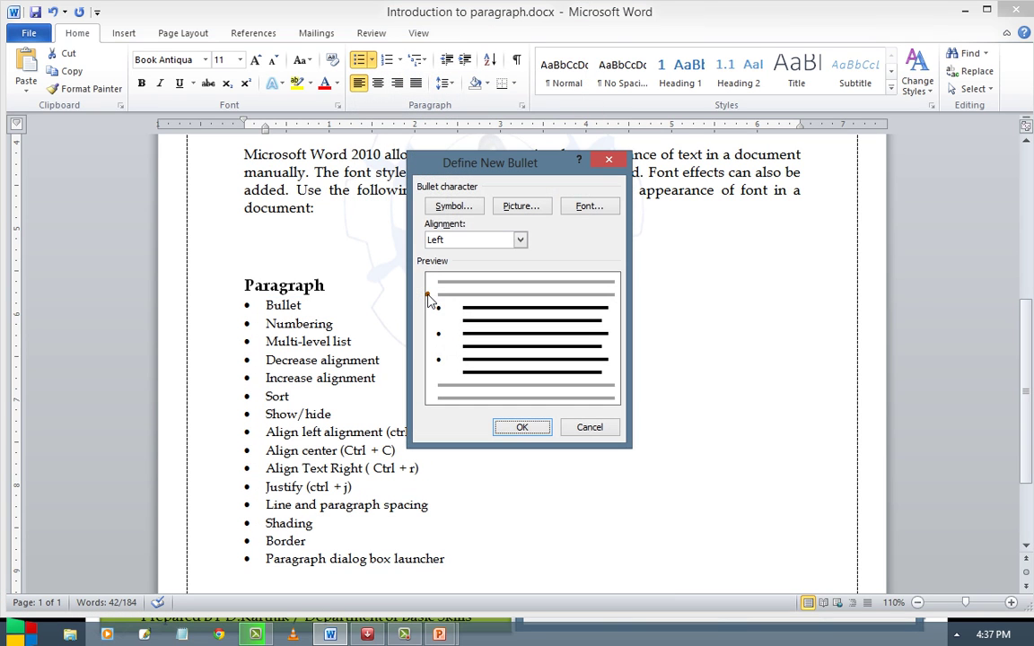
pyautogui.click(450, 208)
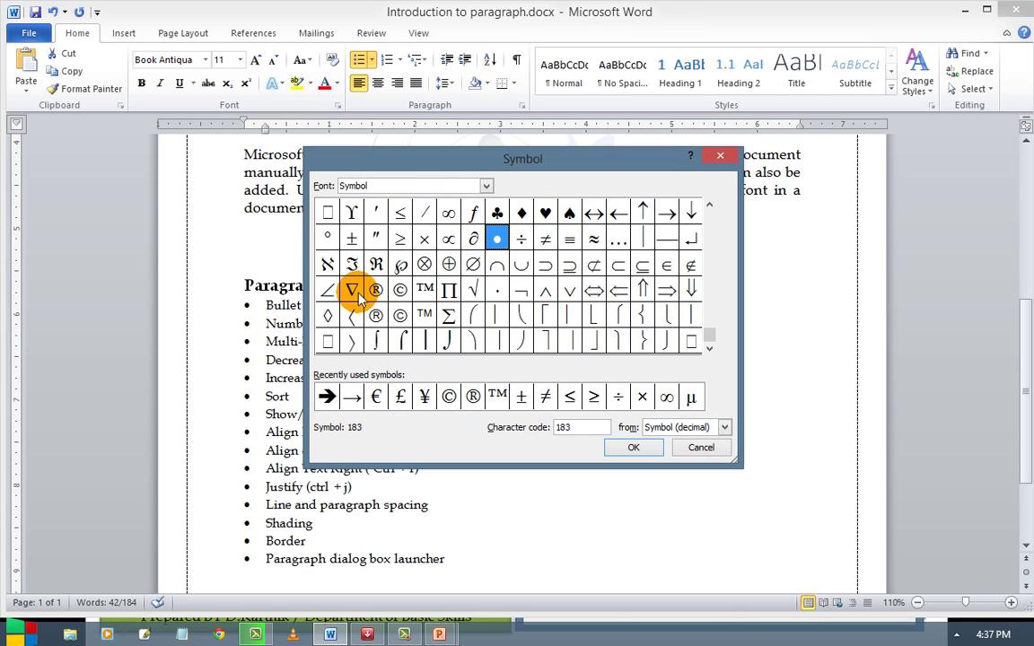
pyautogui.click(520, 220)
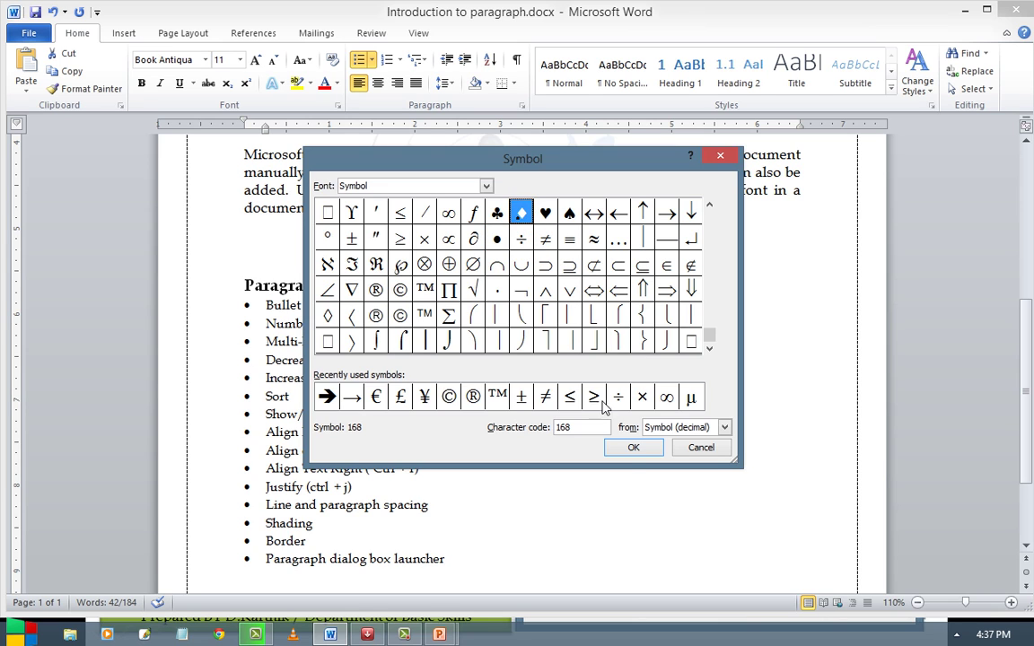
pyautogui.click(630, 448)
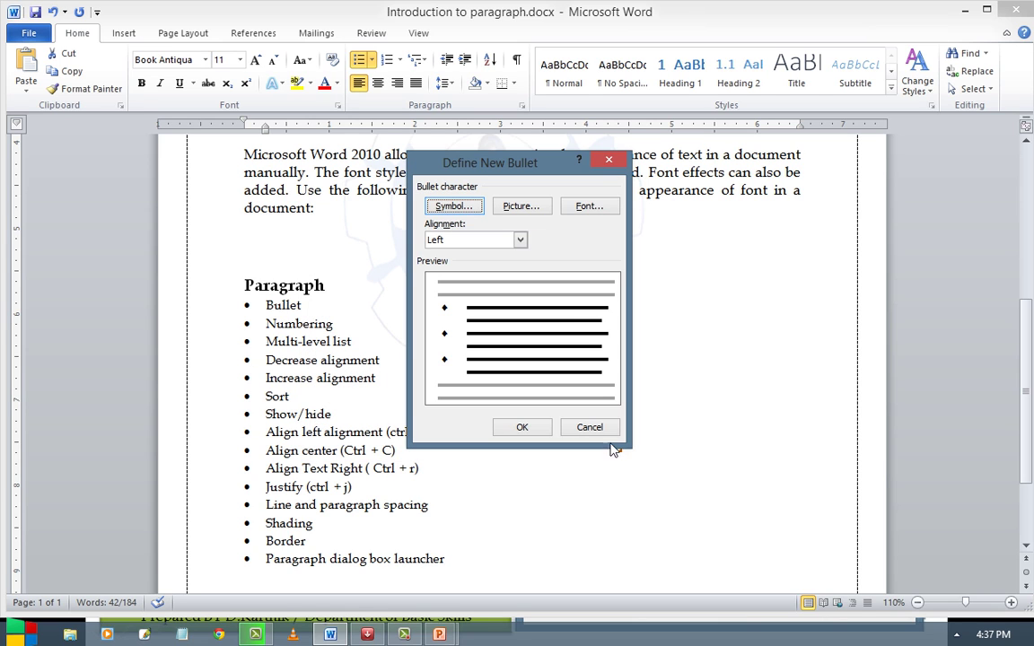
pyautogui.click(531, 429)
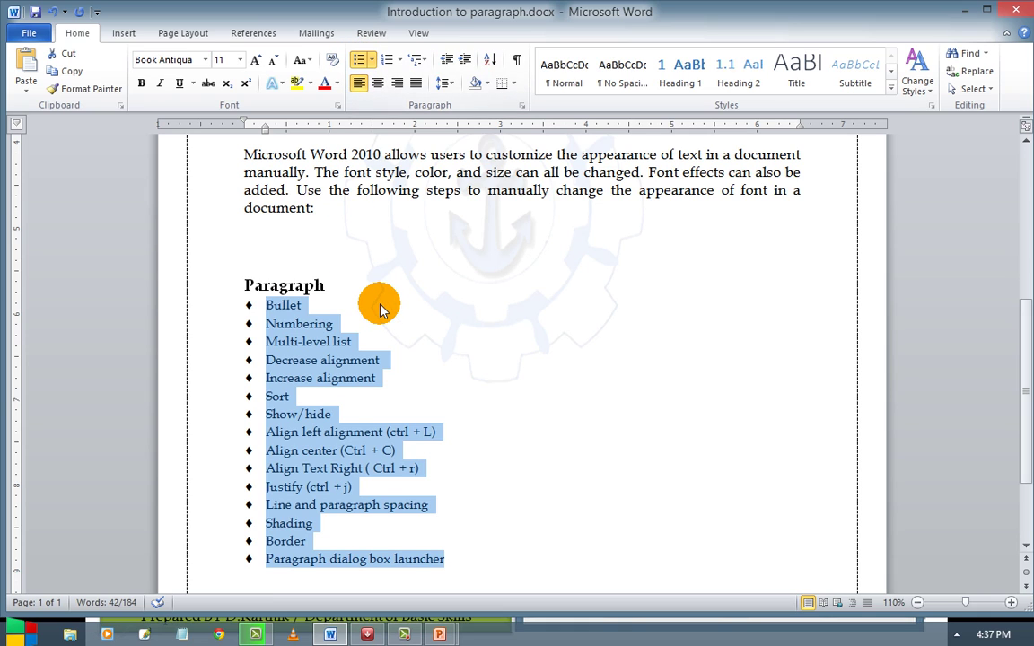
# Undo repeatedly until the arrow bullets and indents are gone from the Paragraph list
pyautogui.click(53, 12)
pyautogui.click(53, 12)
pyautogui.click(53, 11)
pyautogui.click(53, 12)
pyautogui.click(53, 12)
pyautogui.click(53, 12)
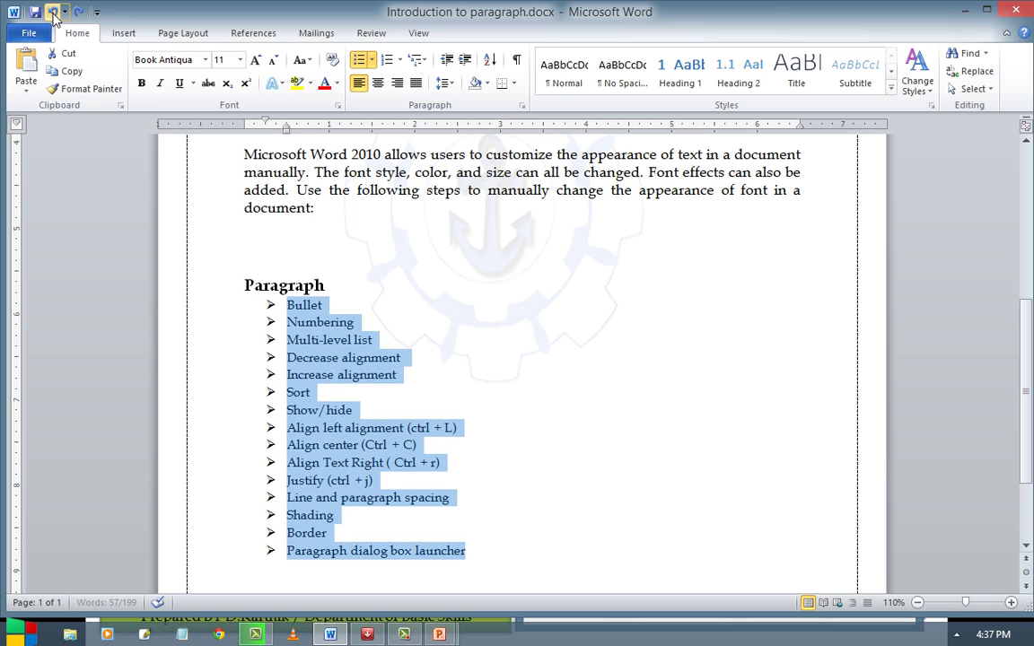
pyautogui.click(53, 12)
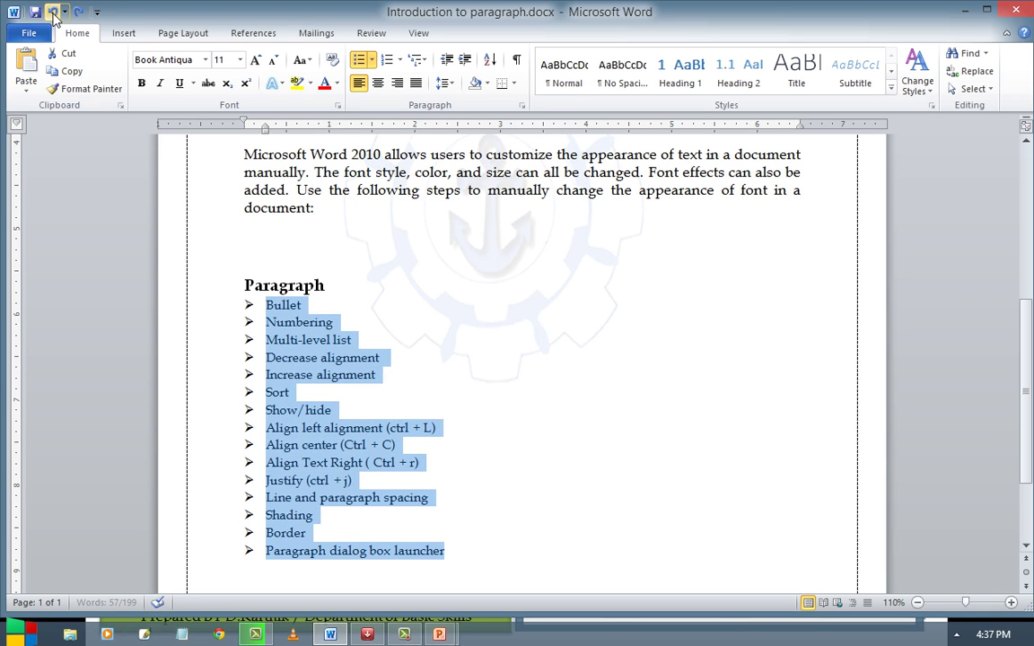
pyautogui.click(53, 12)
pyautogui.click(53, 12)
pyautogui.click(53, 12)
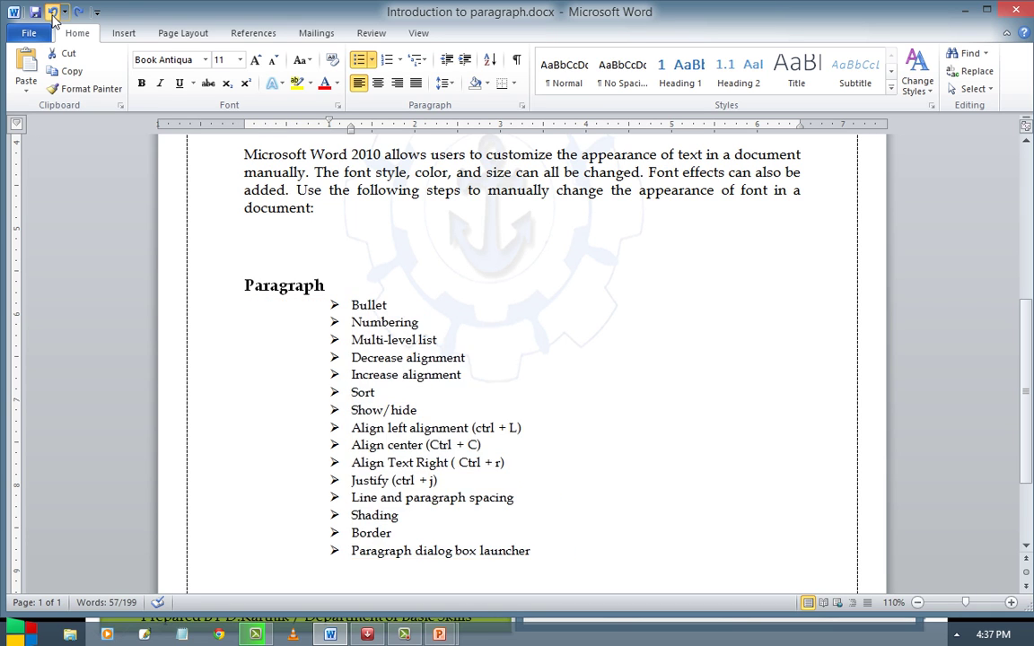
pyautogui.click(53, 12)
pyautogui.click(53, 12)
pyautogui.click(53, 12)
pyautogui.click(53, 11)
pyautogui.click(53, 12)
pyautogui.click(53, 11)
pyautogui.click(53, 12)
pyautogui.click(53, 12)
pyautogui.click(53, 11)
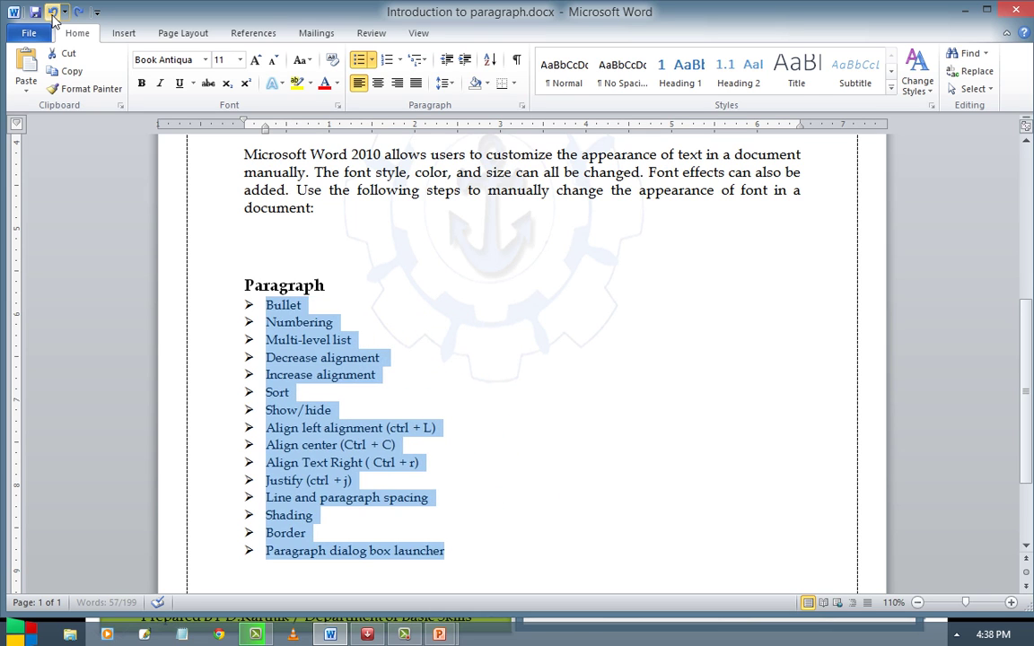
pyautogui.click(53, 11)
pyautogui.click(53, 12)
pyautogui.click(53, 11)
pyautogui.click(53, 11)
pyautogui.click(53, 11)
pyautogui.click(53, 12)
pyautogui.click(53, 12)
pyautogui.click(53, 12)
pyautogui.click(53, 12)
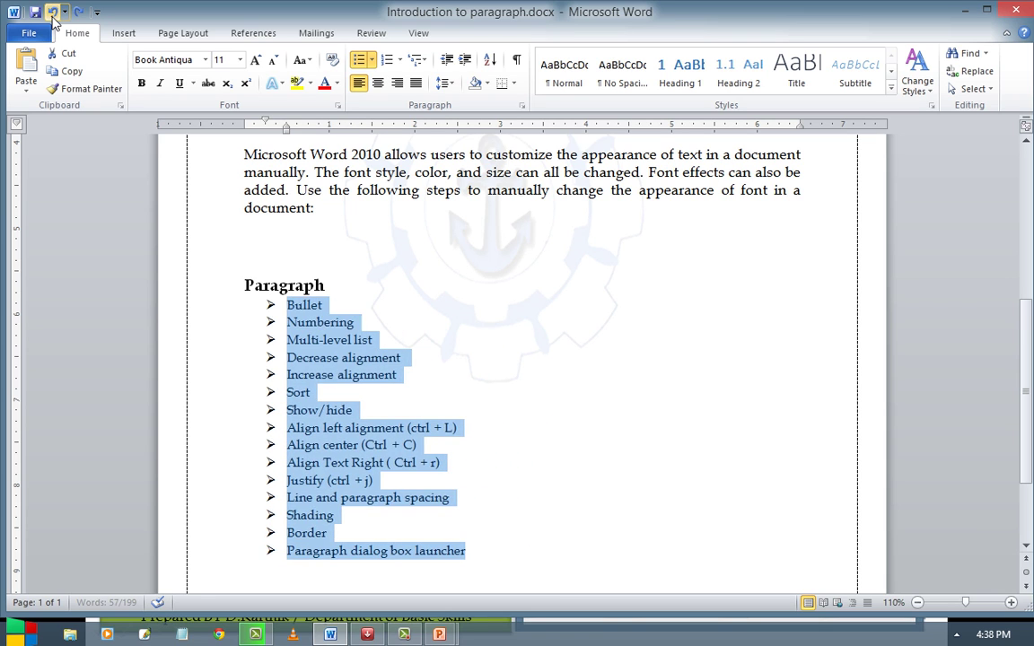
pyautogui.click(53, 12)
pyautogui.click(53, 11)
pyautogui.click(53, 12)
pyautogui.click(53, 12)
pyautogui.click(52, 12)
pyautogui.click(53, 11)
pyautogui.click(53, 12)
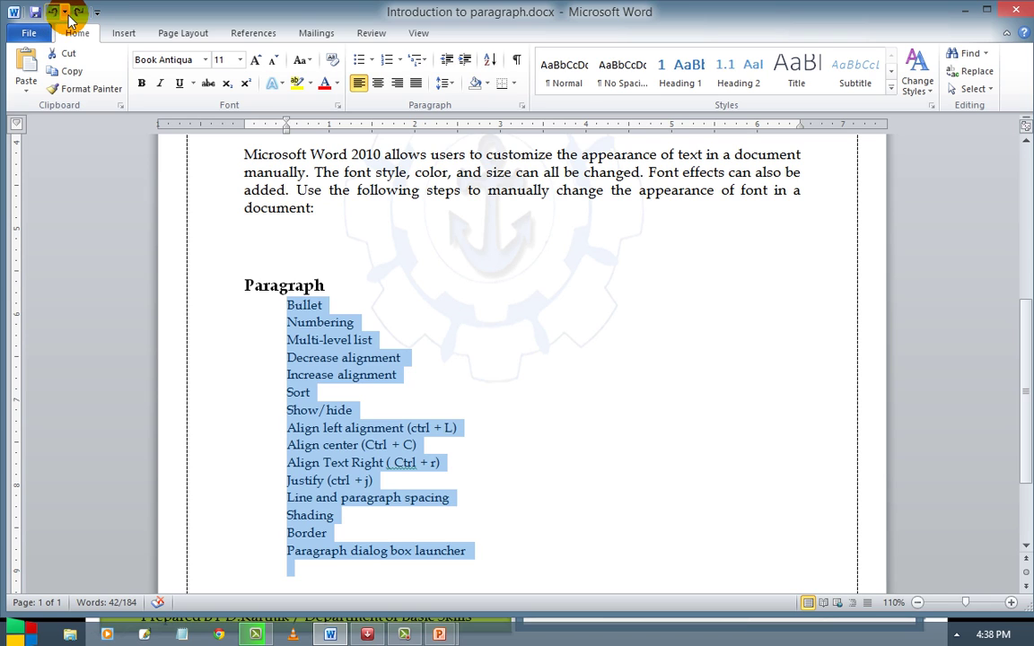
pyautogui.click(53, 12)
pyautogui.click(53, 12)
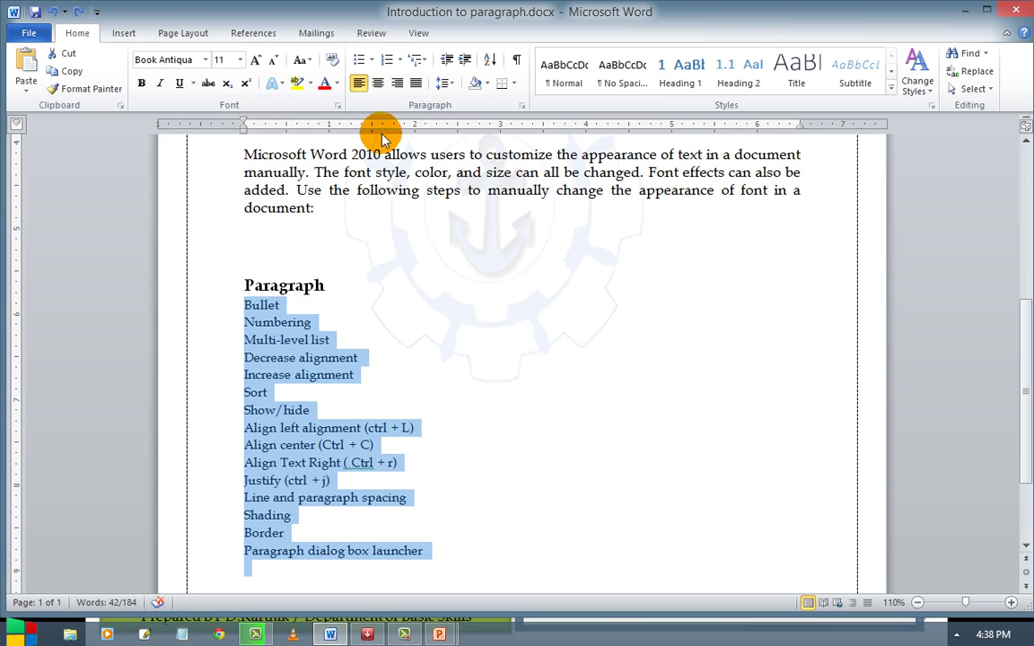
# Number the list 1. to 15., then reselect all fifteen items
pyautogui.click(399, 60)
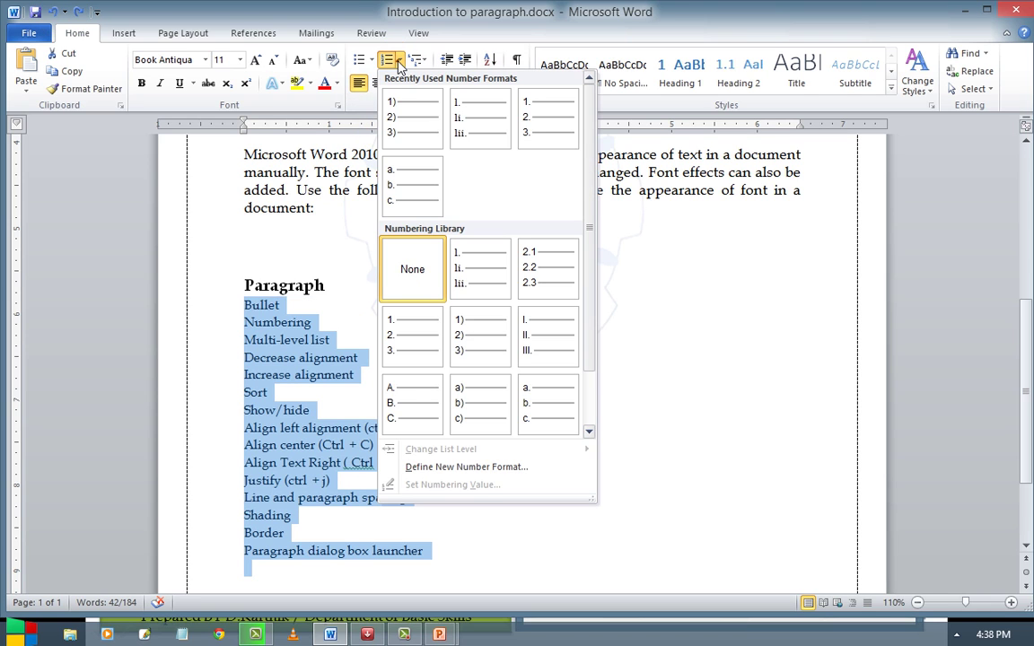
pyautogui.click(398, 61)
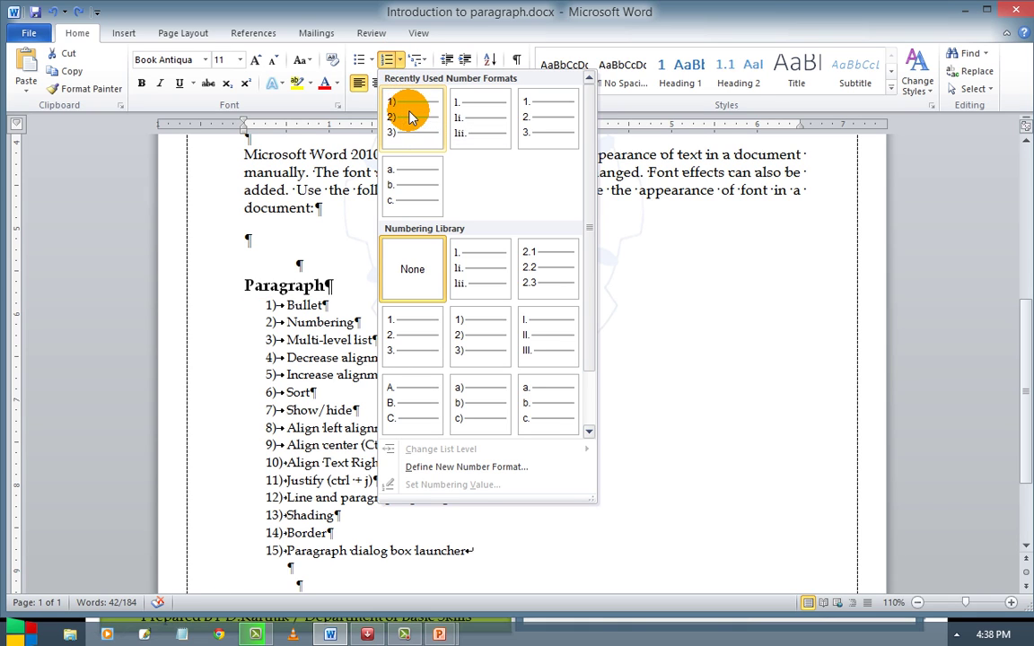
pyautogui.moveTo(590, 157)
pyautogui.mouseDown()
pyautogui.moveTo(580, 207)
pyautogui.moveTo(577, 150)
pyautogui.mouseUp()
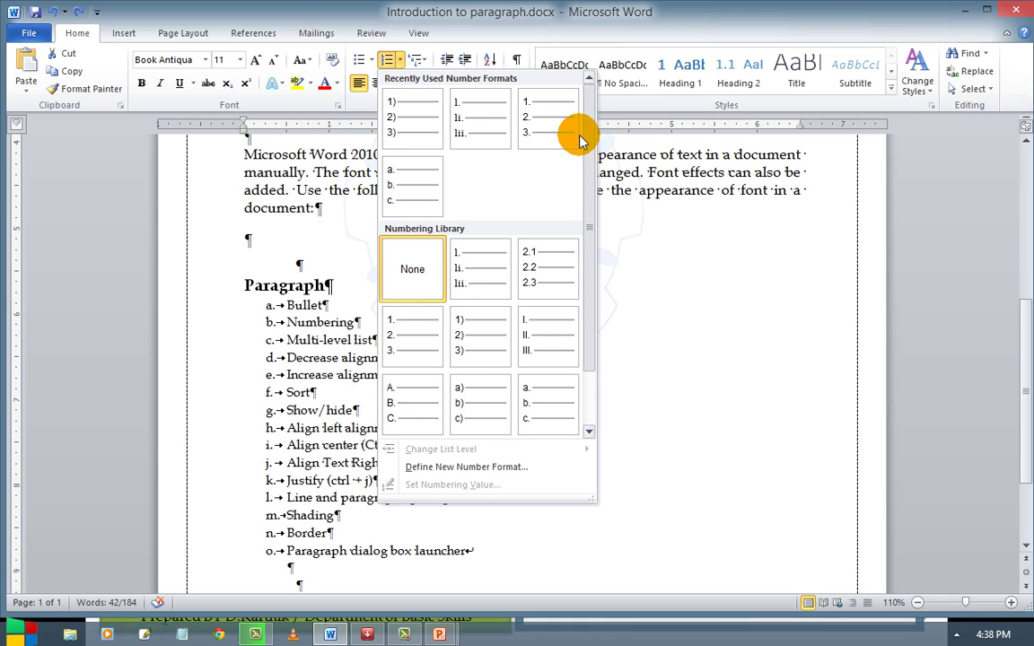
pyautogui.click(417, 330)
pyautogui.click(427, 340)
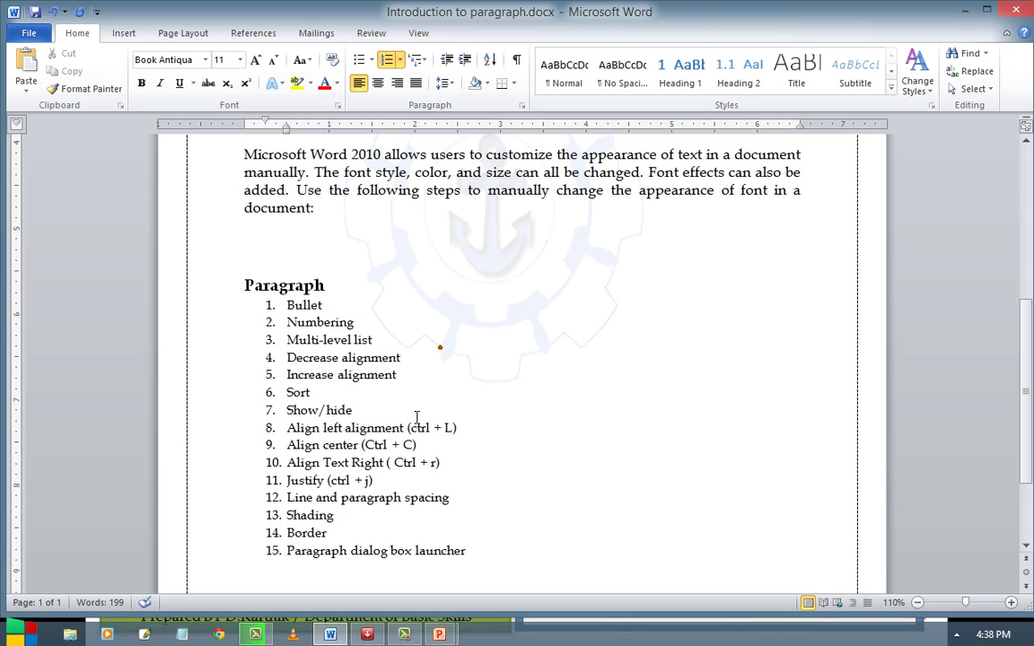
pyautogui.moveTo(261, 306); pyautogui.dragTo(336, 375)
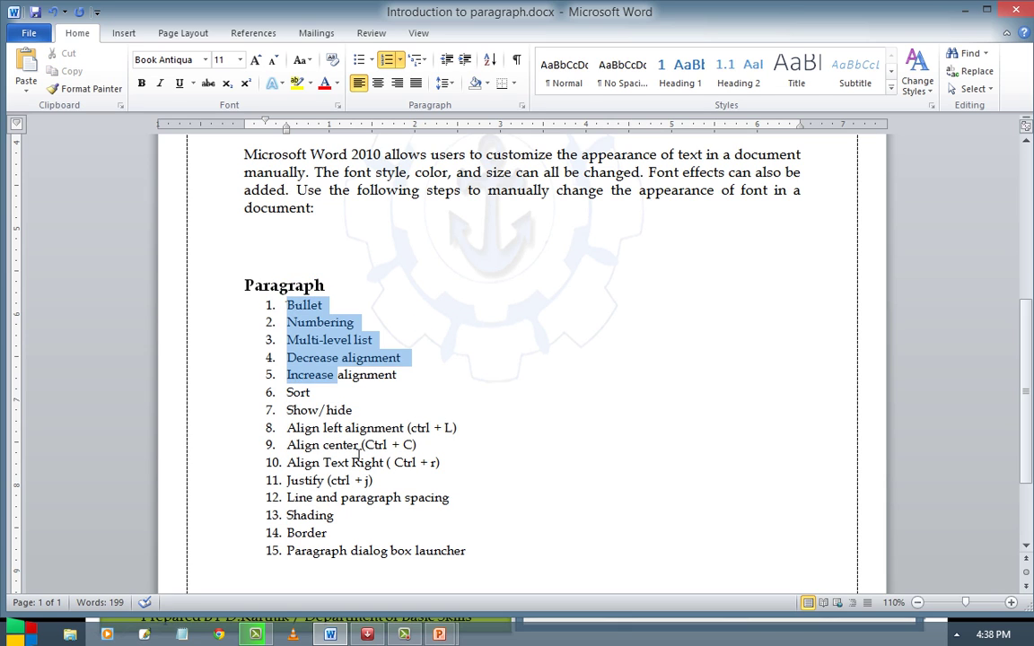
pyautogui.moveTo(359, 456); pyautogui.dragTo(486, 549)
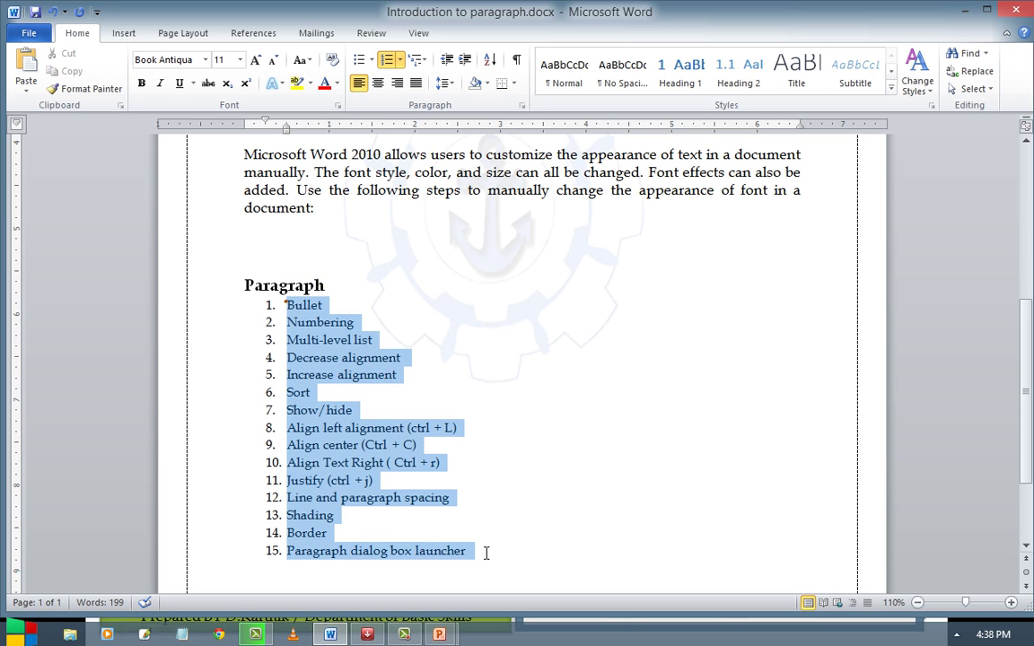
# Try roman numerals and A. to O. lettering, then settle on 1) to 15) numbering
pyautogui.click(400, 61)
pyautogui.click(462, 262)
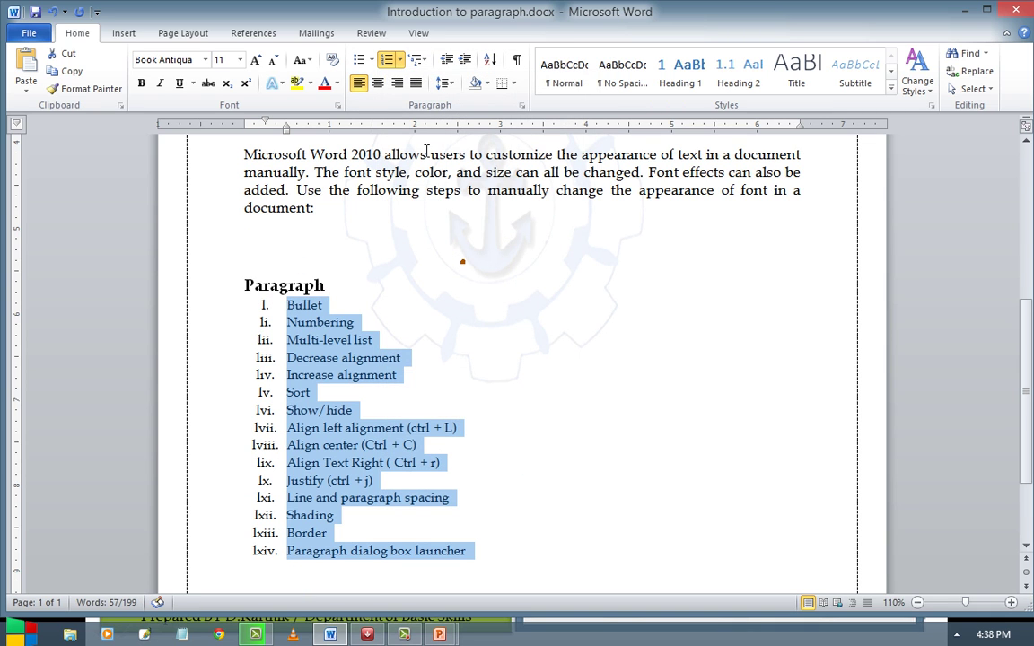
pyautogui.click(400, 63)
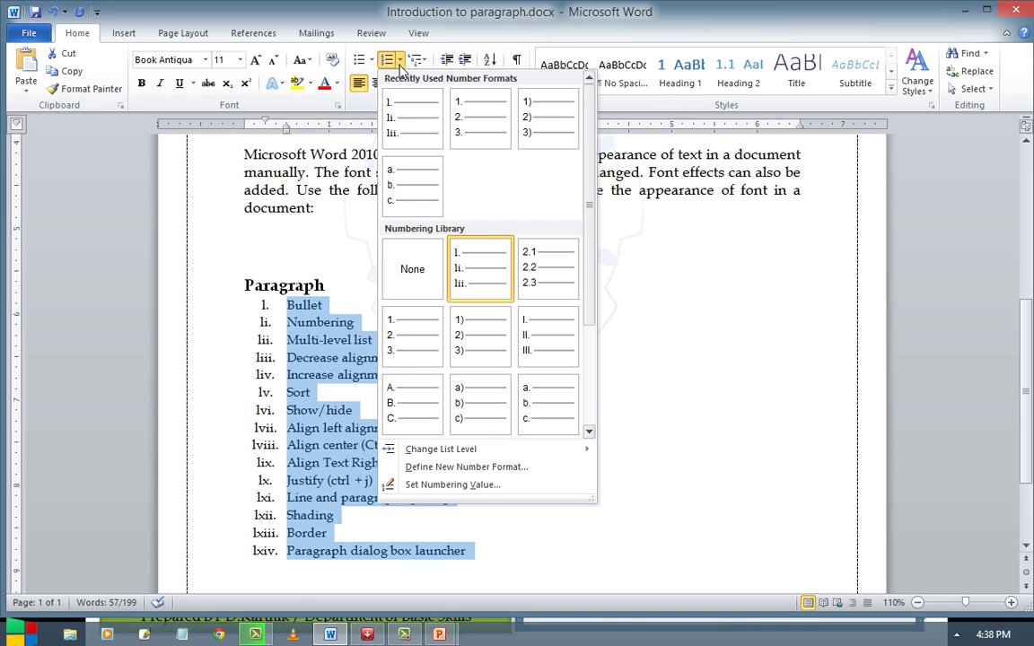
pyautogui.click(417, 398)
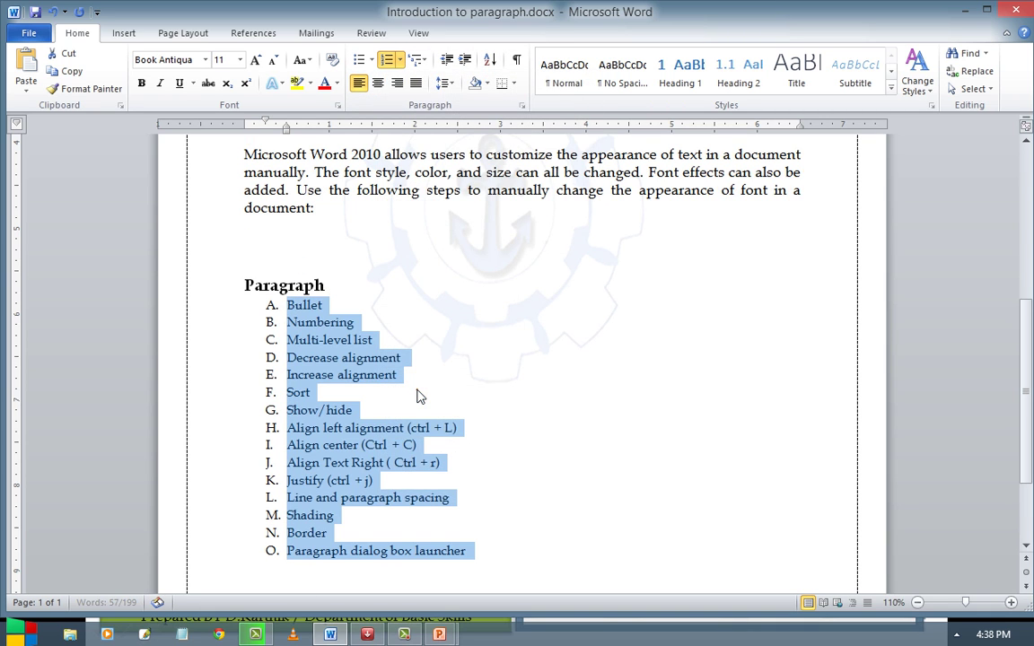
pyautogui.click(399, 60)
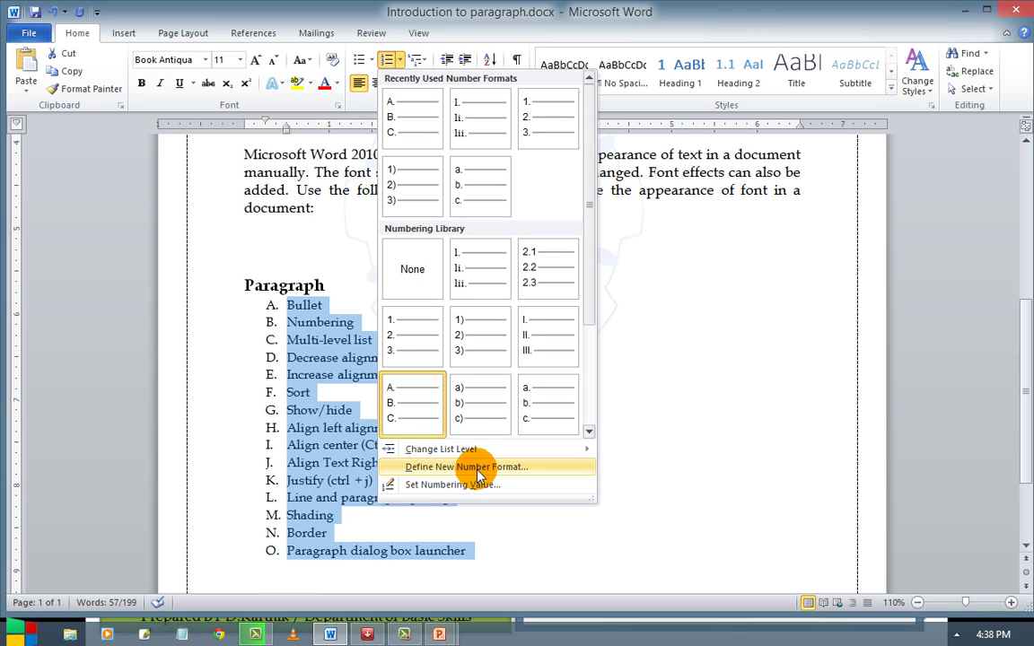
pyautogui.click(415, 179)
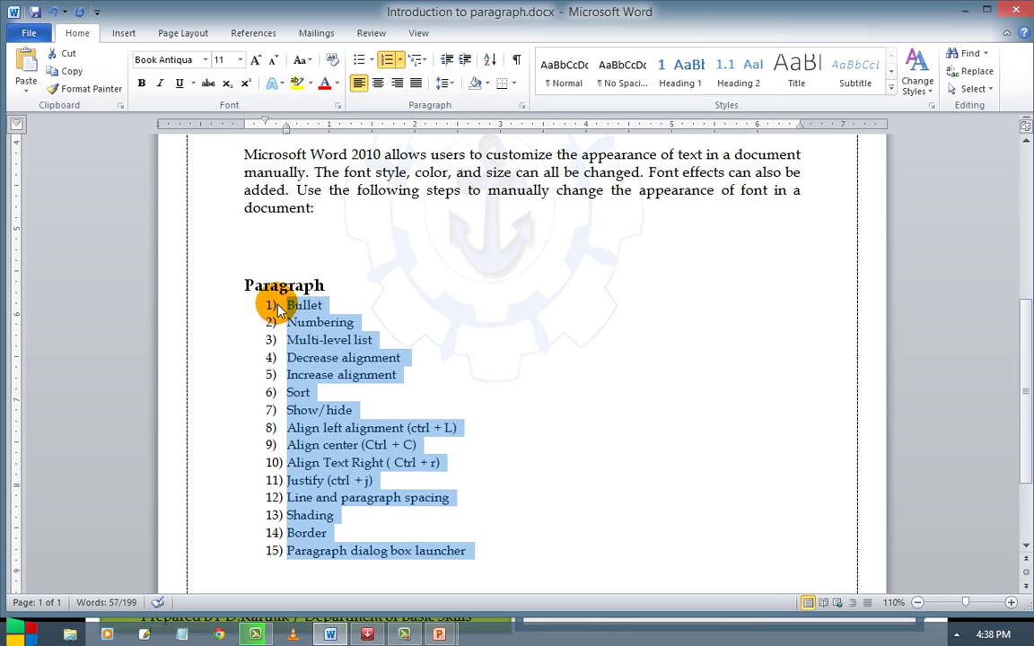
# Bring up the Set Numbering Value setting for the list
pyautogui.click(401, 61)
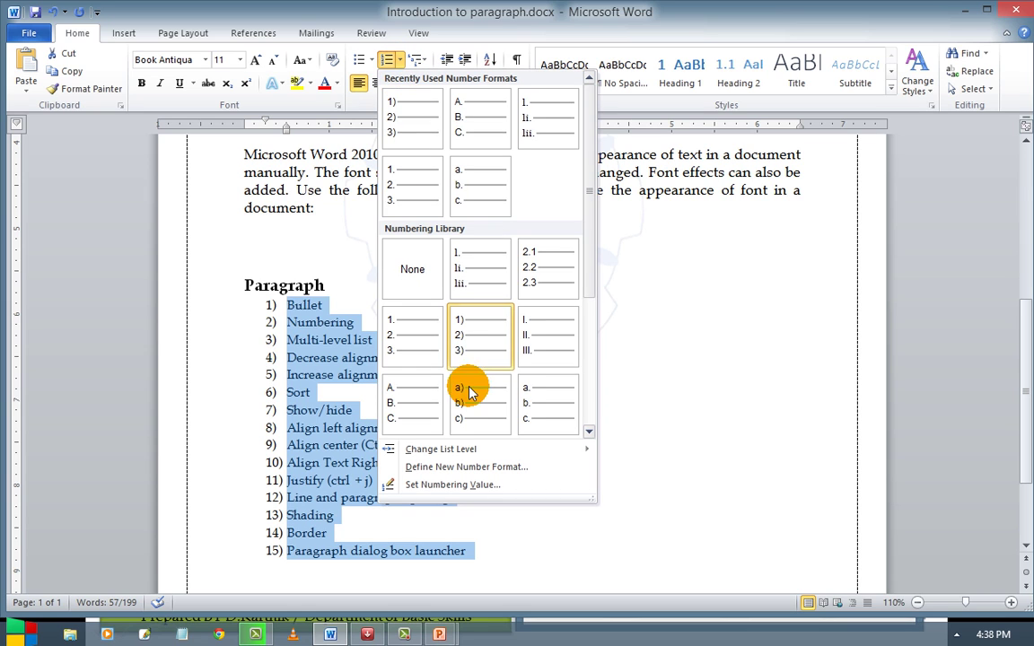
pyautogui.click(469, 489)
pyautogui.rightClick(467, 490)
pyautogui.click(485, 362)
# Set the list's starting value to 15
pyautogui.click(455, 322)
pyautogui.write('5')
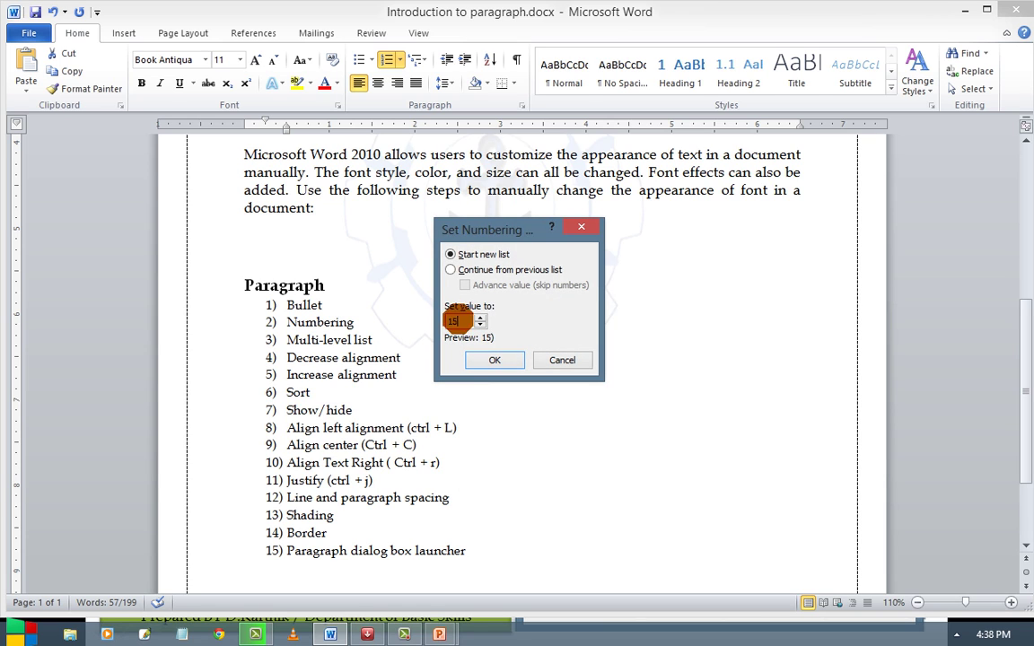
pyautogui.press('Return')
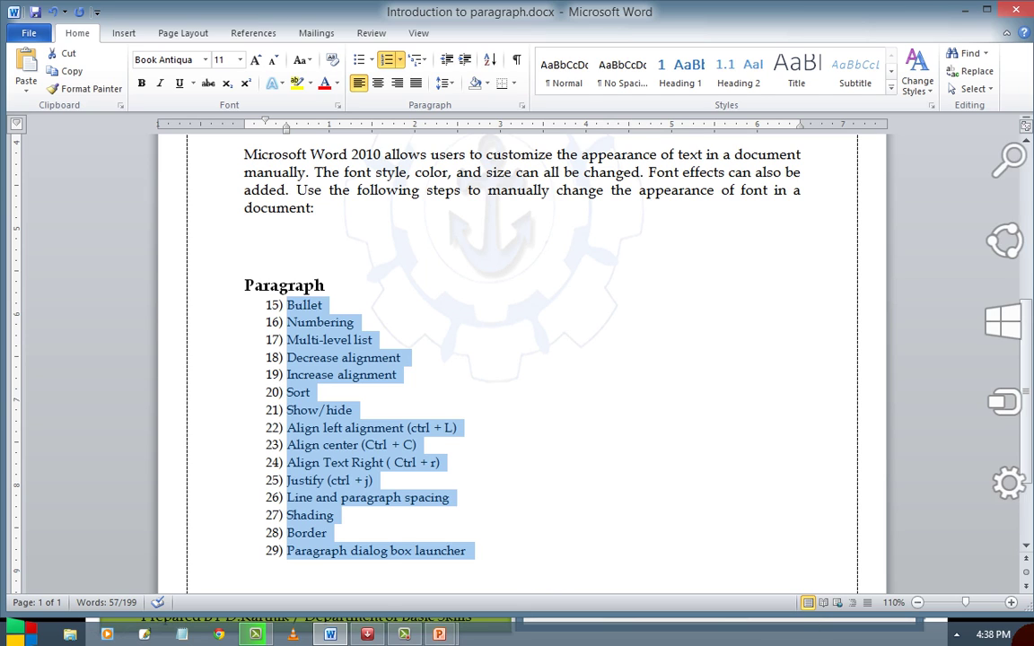
# Demote the whole list to a deeper list level numbered 1
pyautogui.click(399, 59)
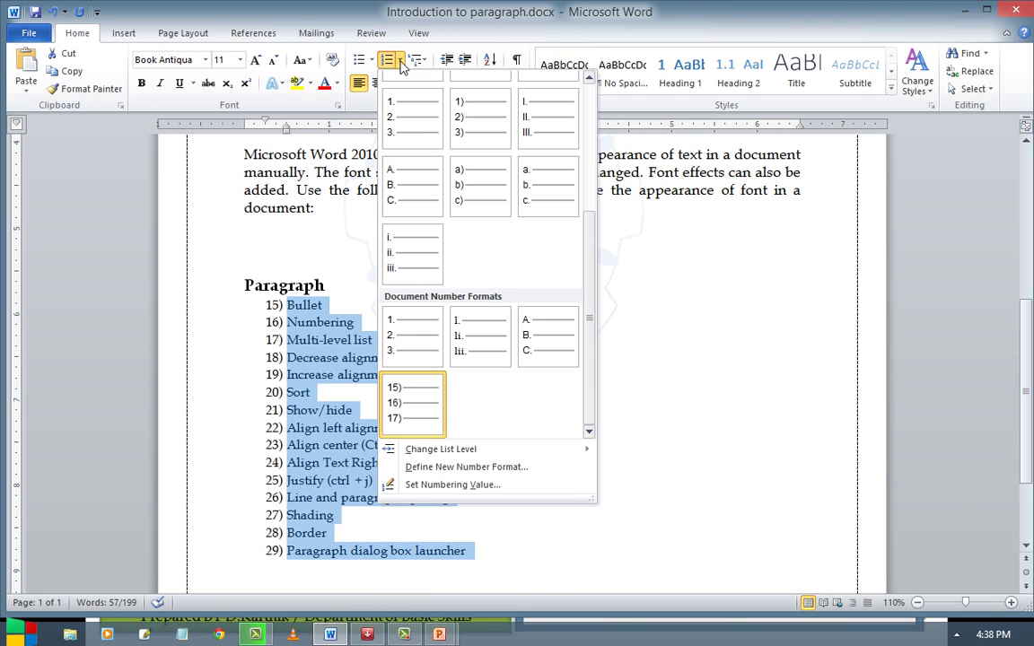
pyautogui.moveTo(498, 458)
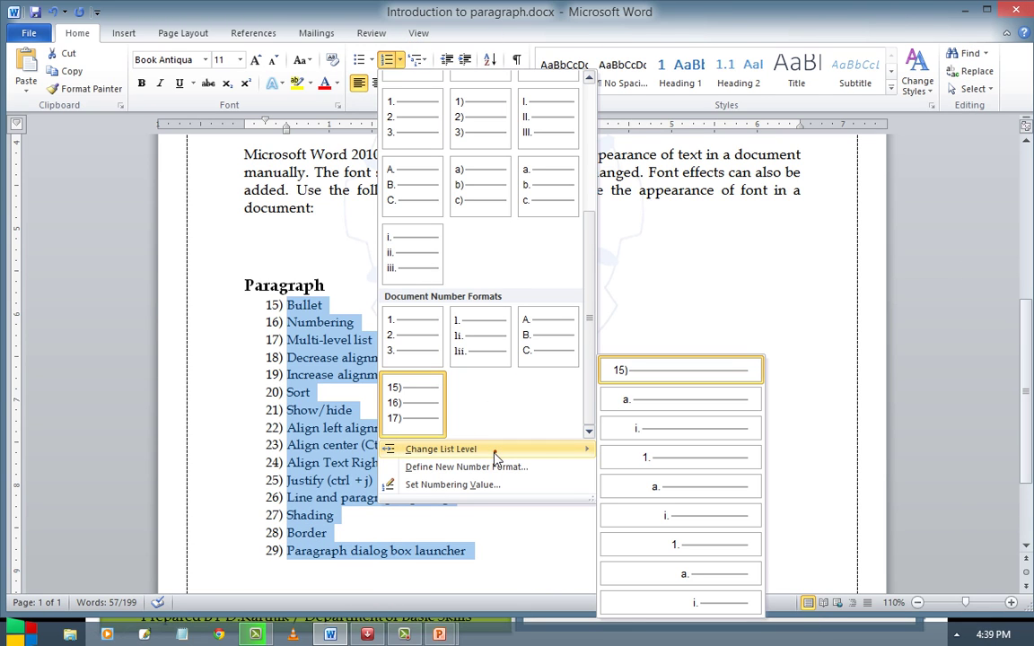
pyautogui.click(638, 458)
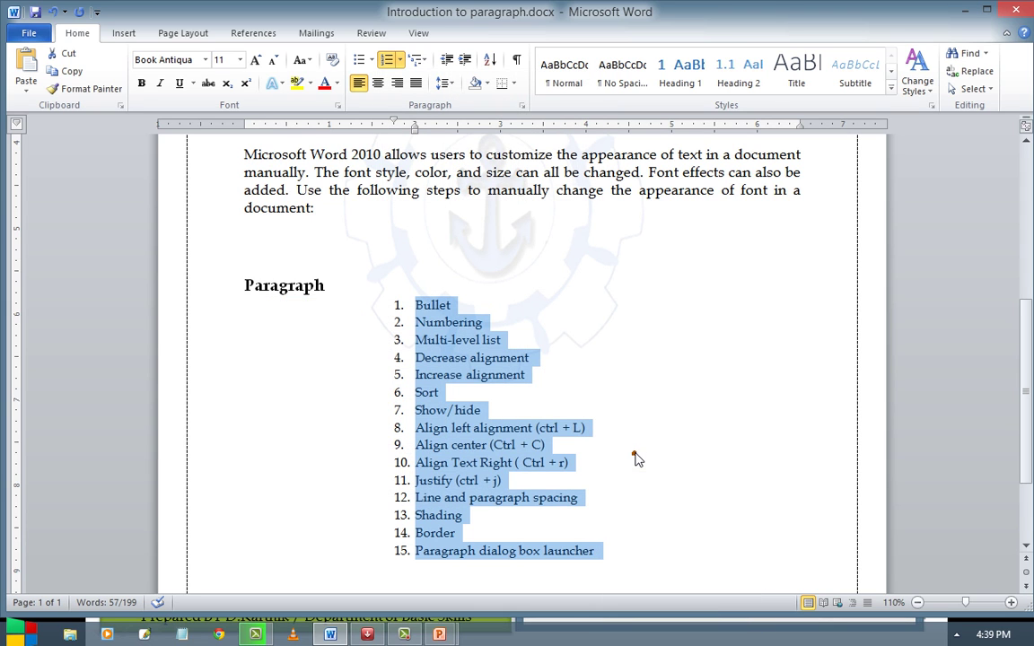
# Start a new number format, clearing the old format text and choosing the 1, 2, 3 style
pyautogui.click(399, 59)
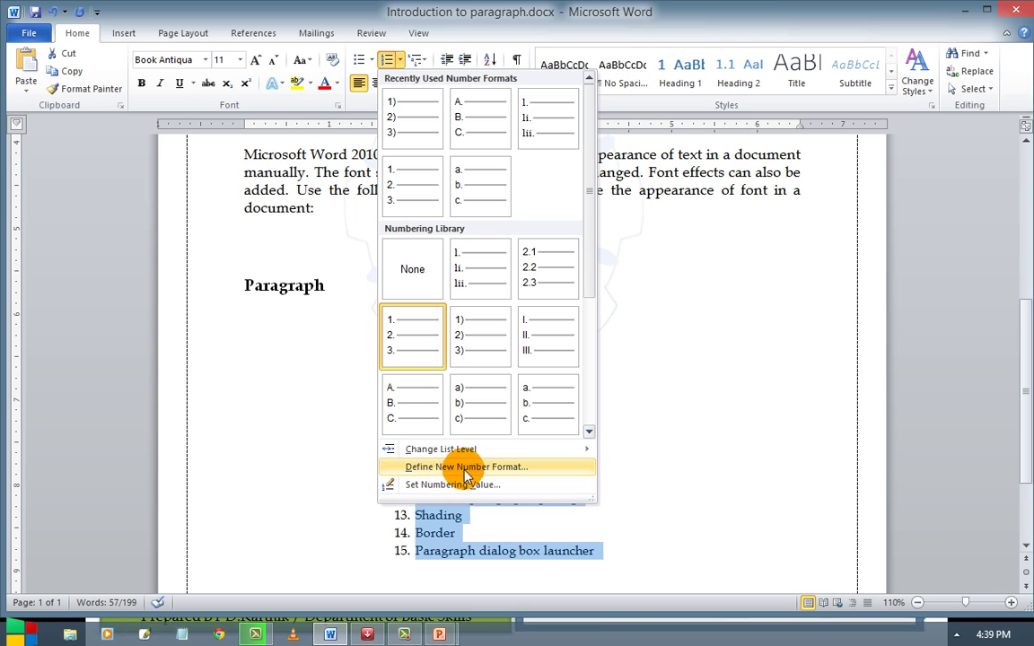
pyautogui.click(420, 470)
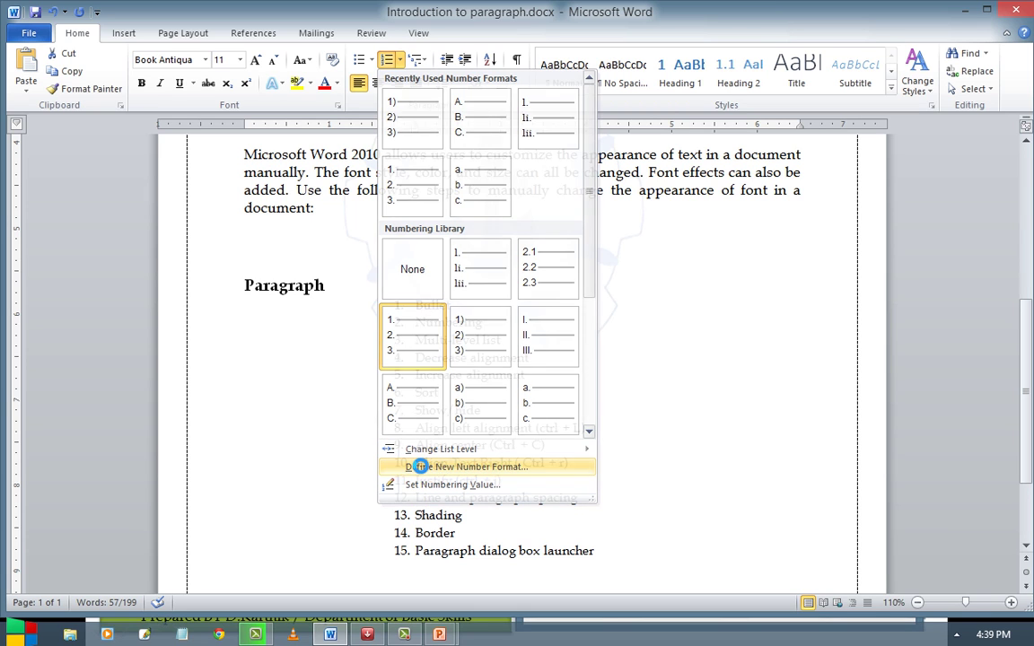
pyautogui.click(466, 229)
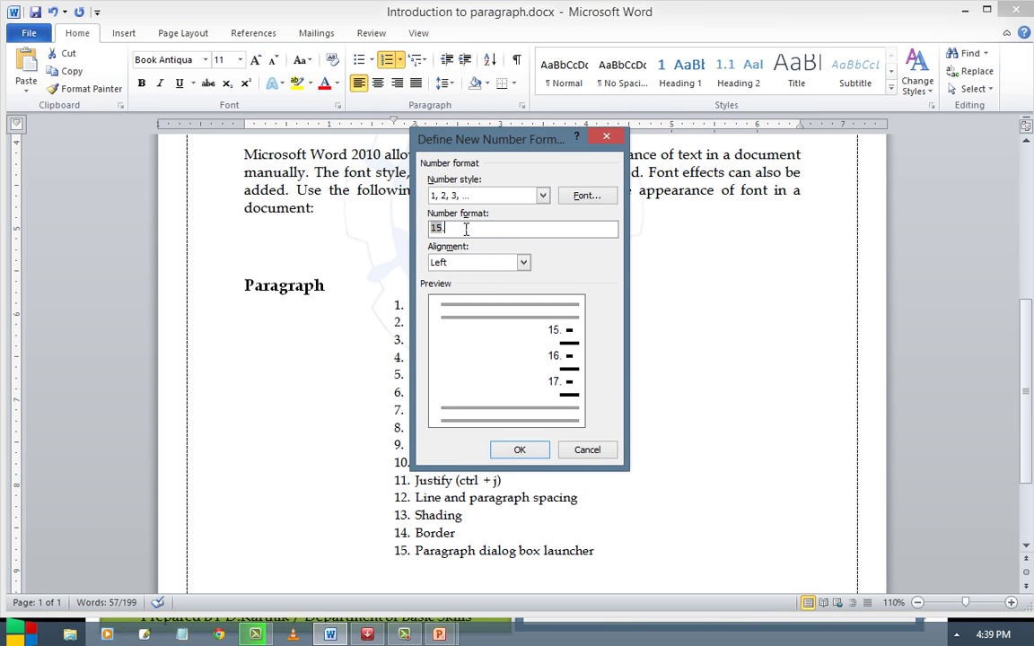
pyautogui.doubleClick(466, 228)
pyautogui.press('BackSpace')
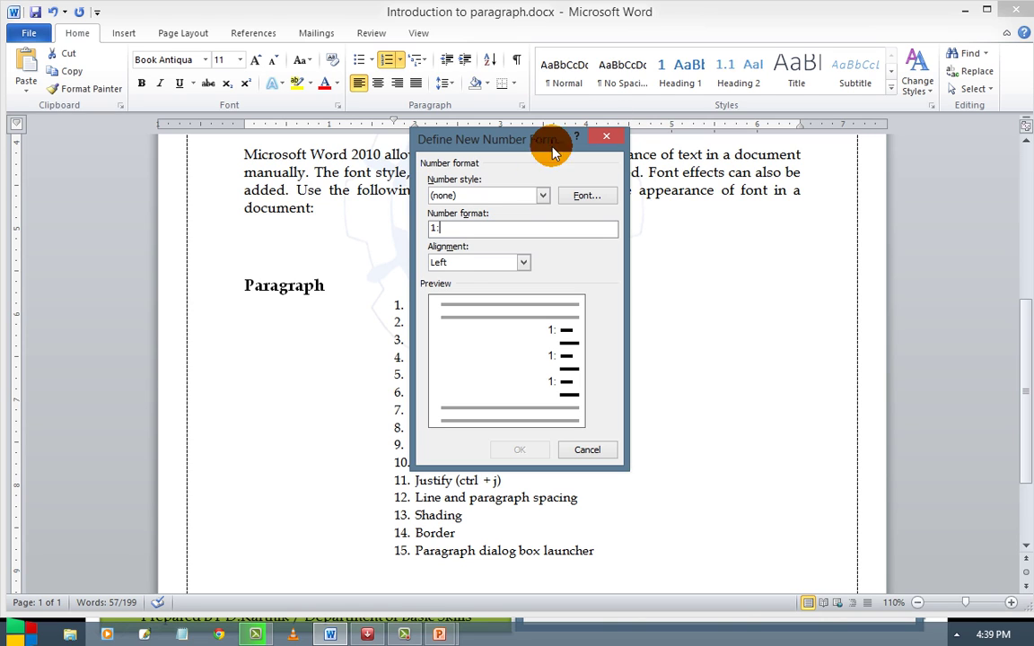
pyautogui.click(532, 198)
pyautogui.click(536, 198)
pyautogui.click(528, 201)
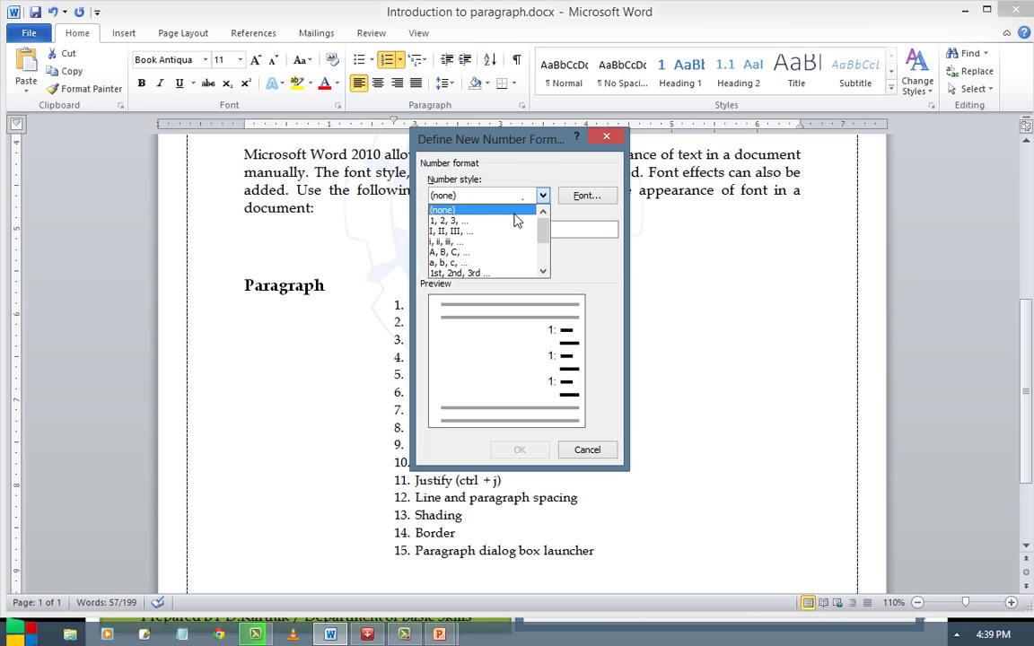
pyautogui.click(517, 221)
# Edit the number format to 1:15 and apply it, labelling items 1:15 through 1:29
pyautogui.click(458, 227)
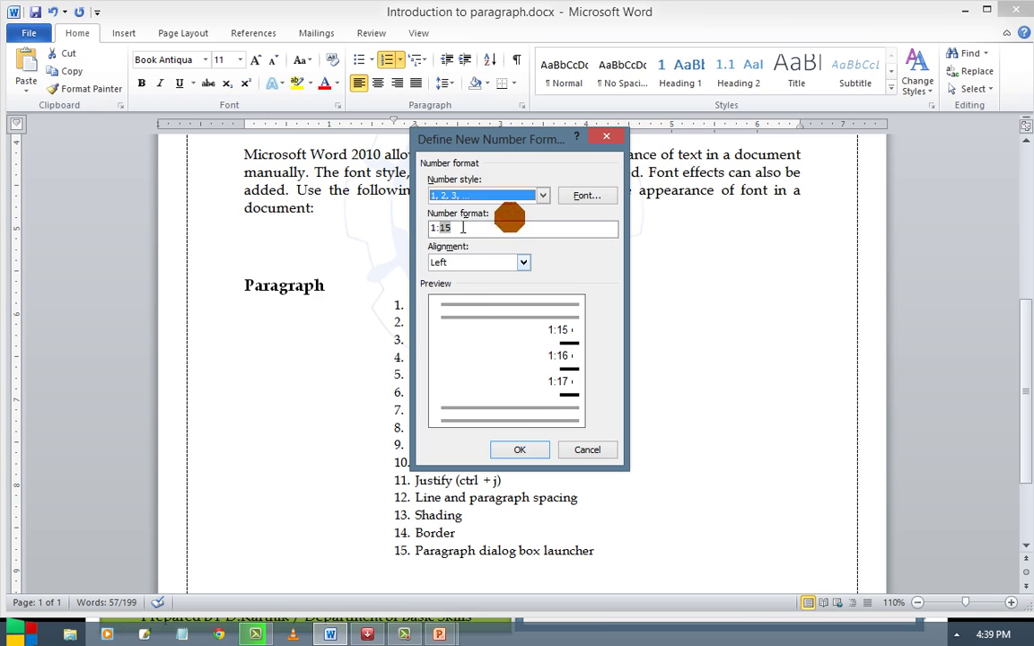
pyautogui.press('BackSpace')
pyautogui.click(485, 195)
pyautogui.click(462, 220)
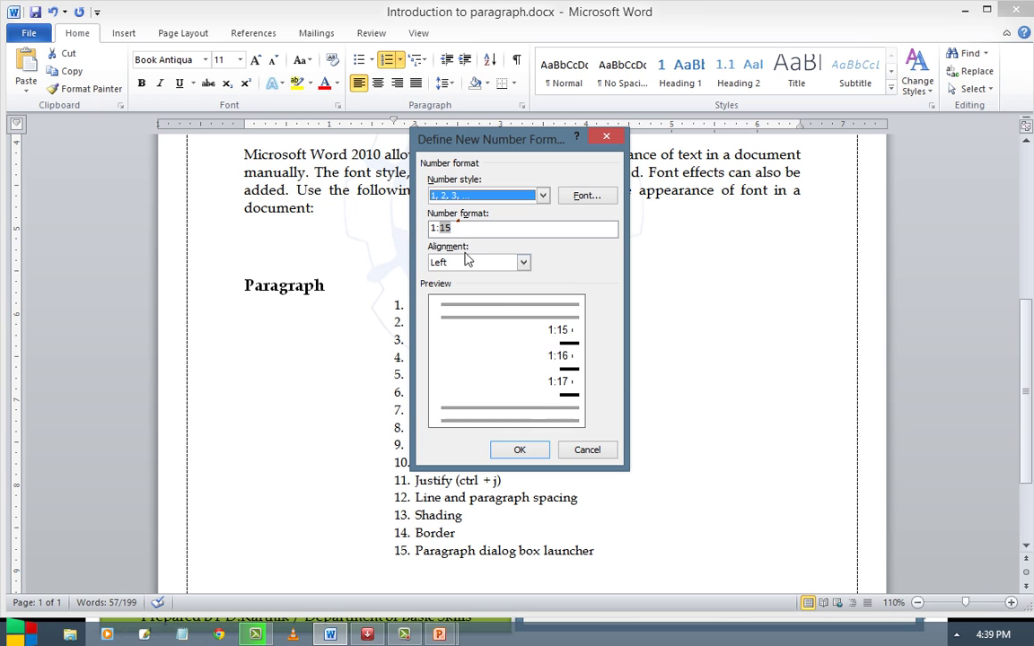
pyautogui.click(519, 450)
pyautogui.click(544, 281)
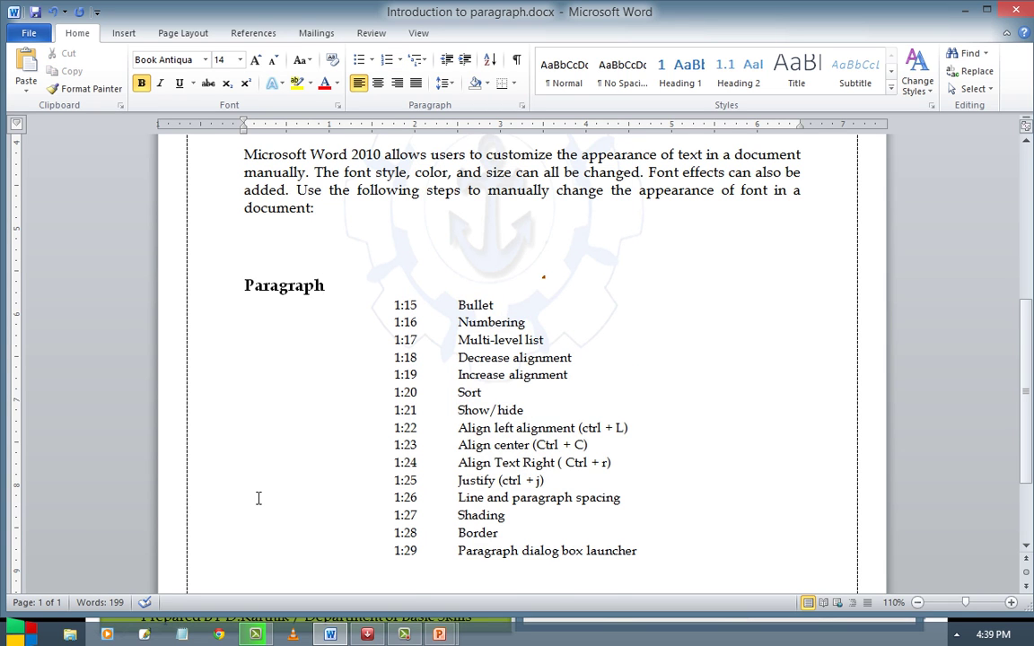
# Briefly try lettered numbering, then turn numbering off for the Paragraph list
pyautogui.scroll(1, 346, 481)
pyautogui.scroll(-3, 493, 362)
pyautogui.scroll(3, 476, 388)
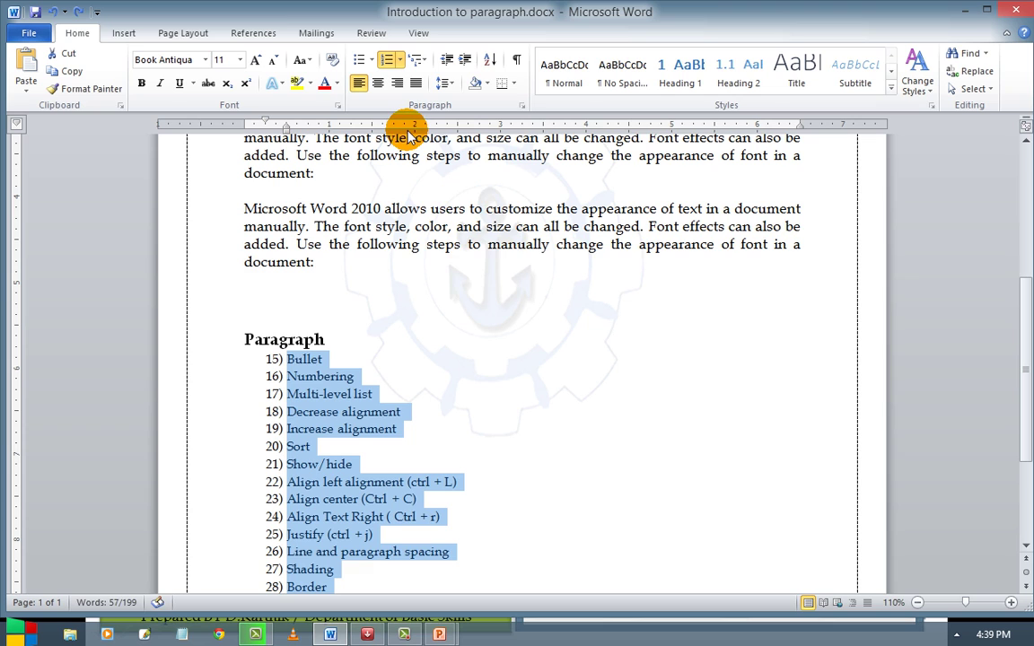
pyautogui.click(392, 59)
pyautogui.click(399, 60)
pyautogui.click(408, 135)
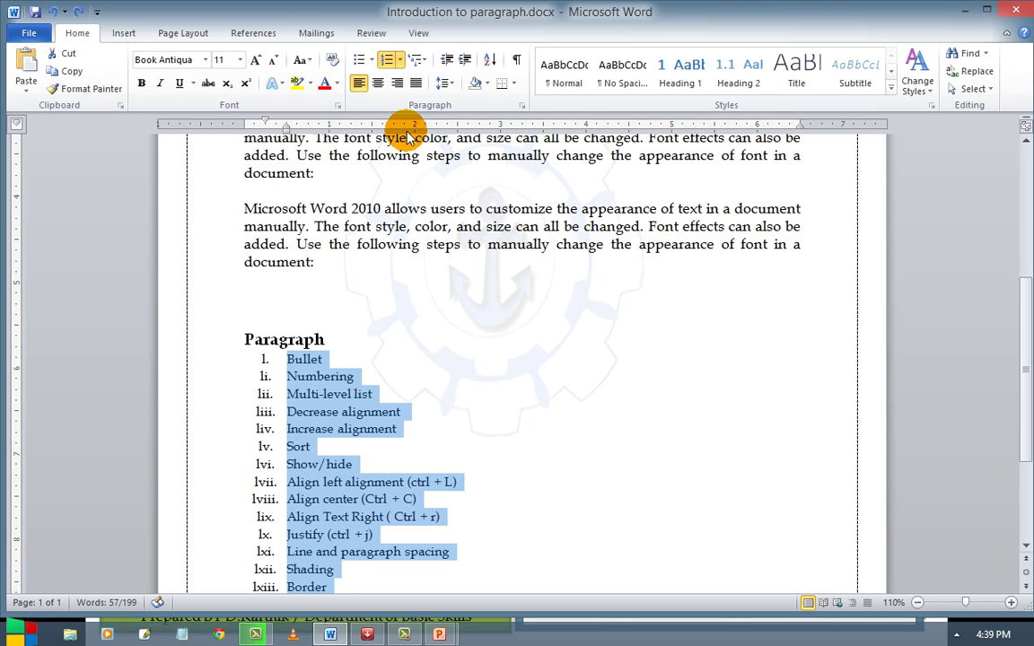
pyautogui.click(404, 137)
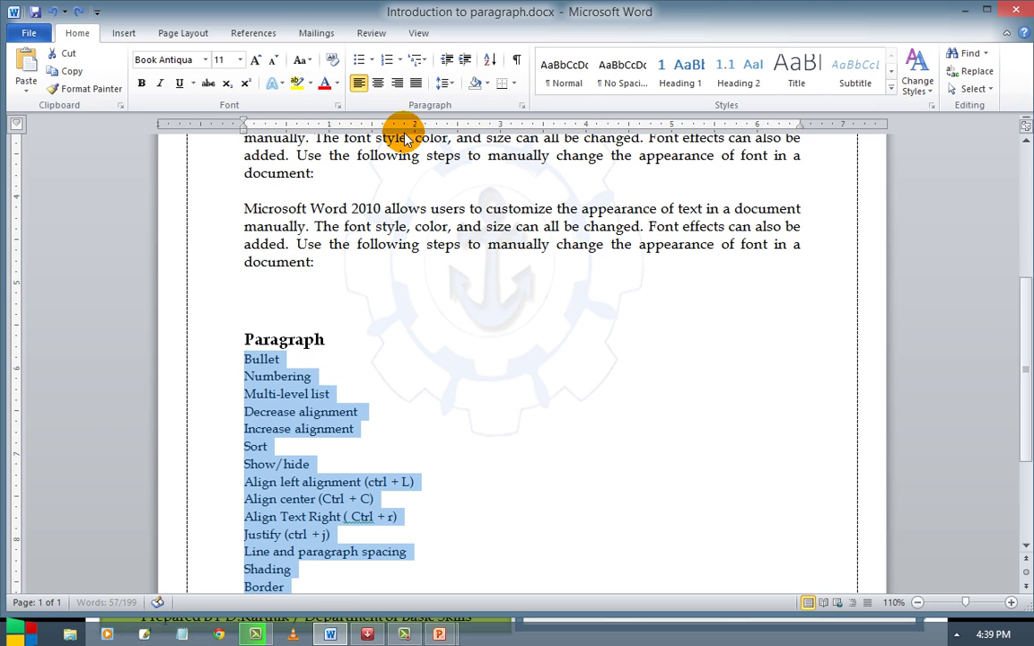
pyautogui.click(470, 376)
# Reselect the whole Paragraph list starting from Bullet
pyautogui.click(418, 60)
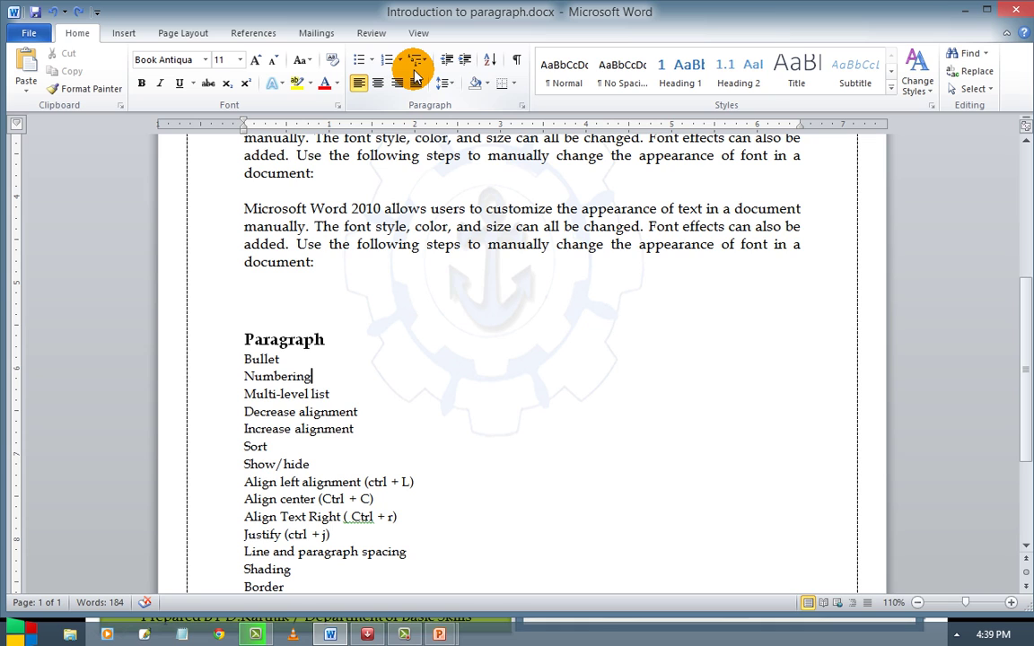
pyautogui.moveTo(245, 358); pyautogui.dragTo(423, 432)
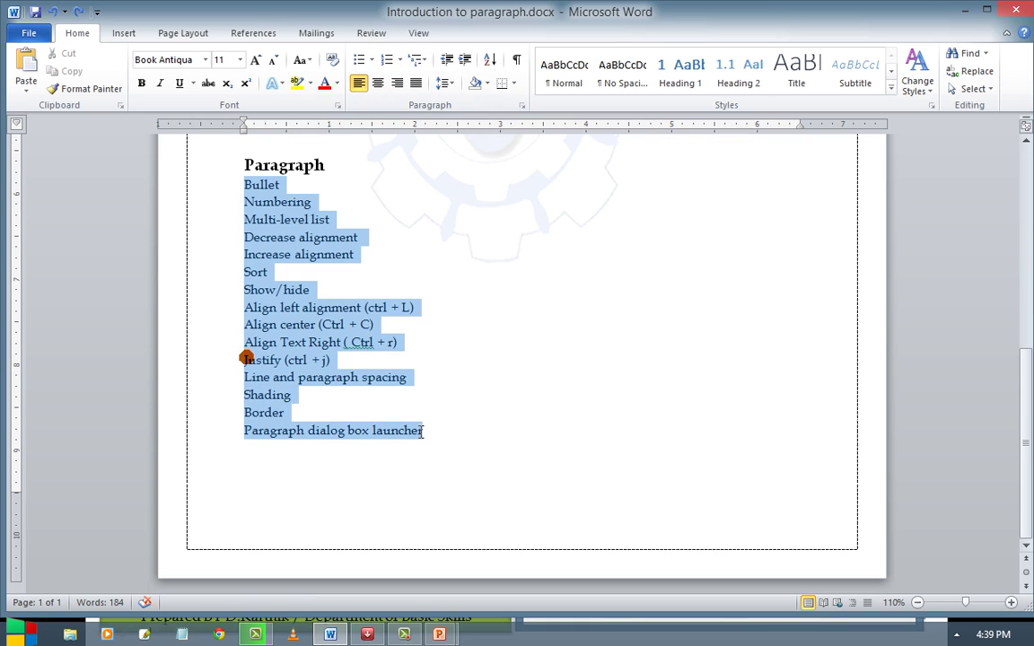
pyautogui.scroll(6, 270, 279)
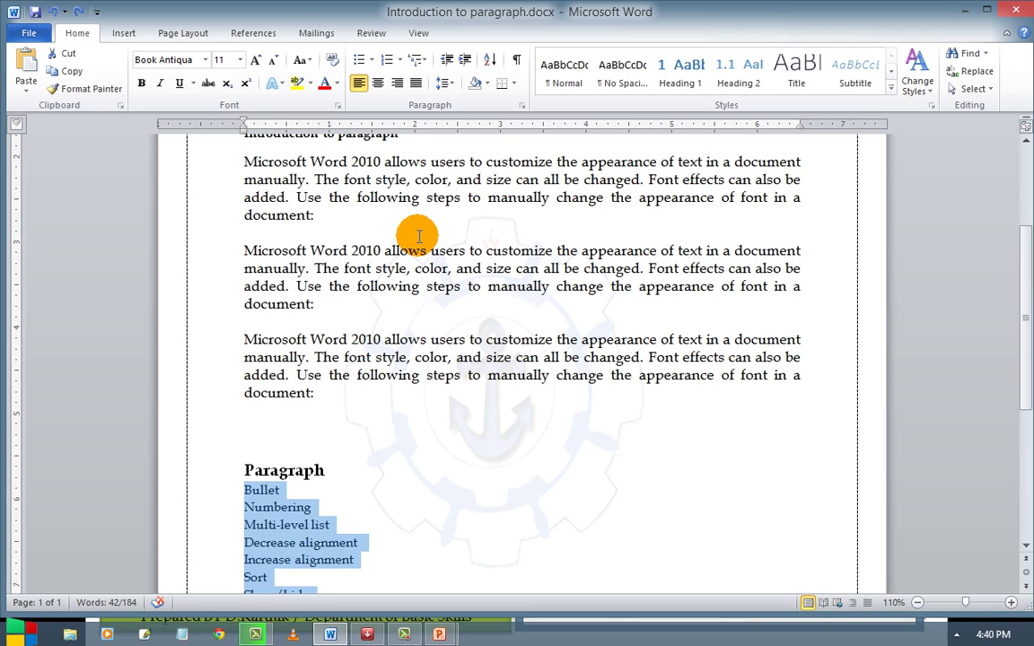
# Apply the 1) a) i) multilevel list style to the Paragraph feature lines
pyautogui.click(424, 61)
pyautogui.click(424, 61)
pyautogui.click(423, 61)
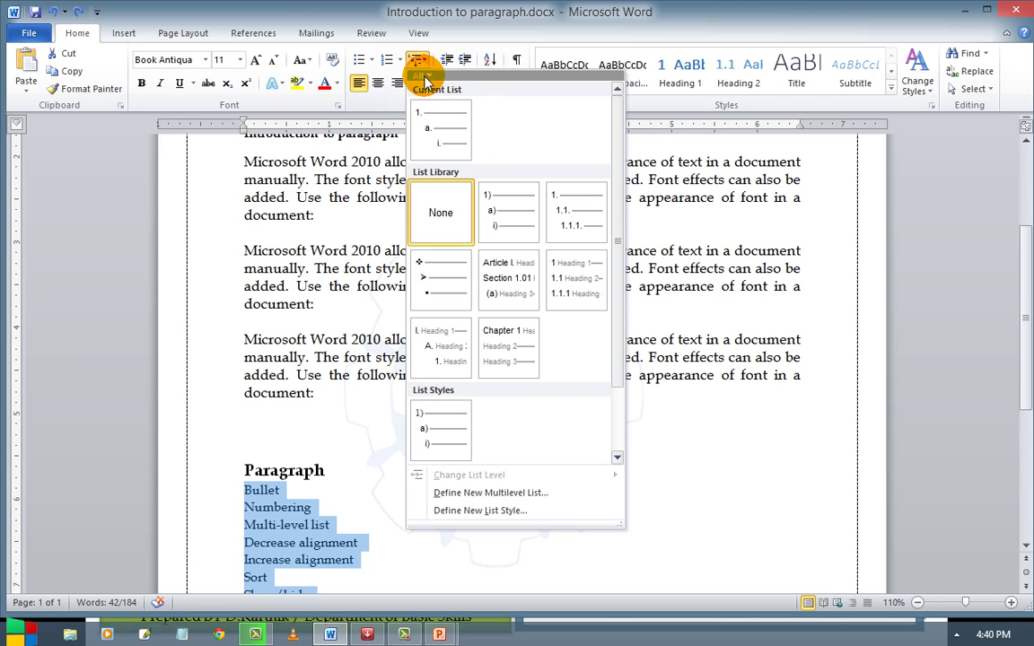
pyautogui.moveTo(500, 216)
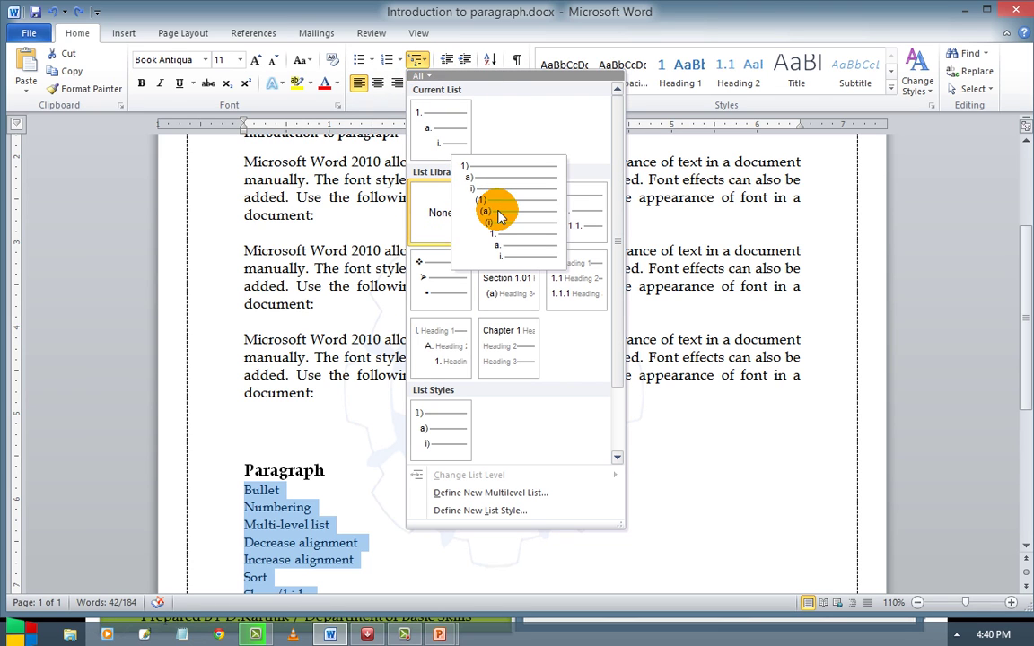
pyautogui.click(493, 205)
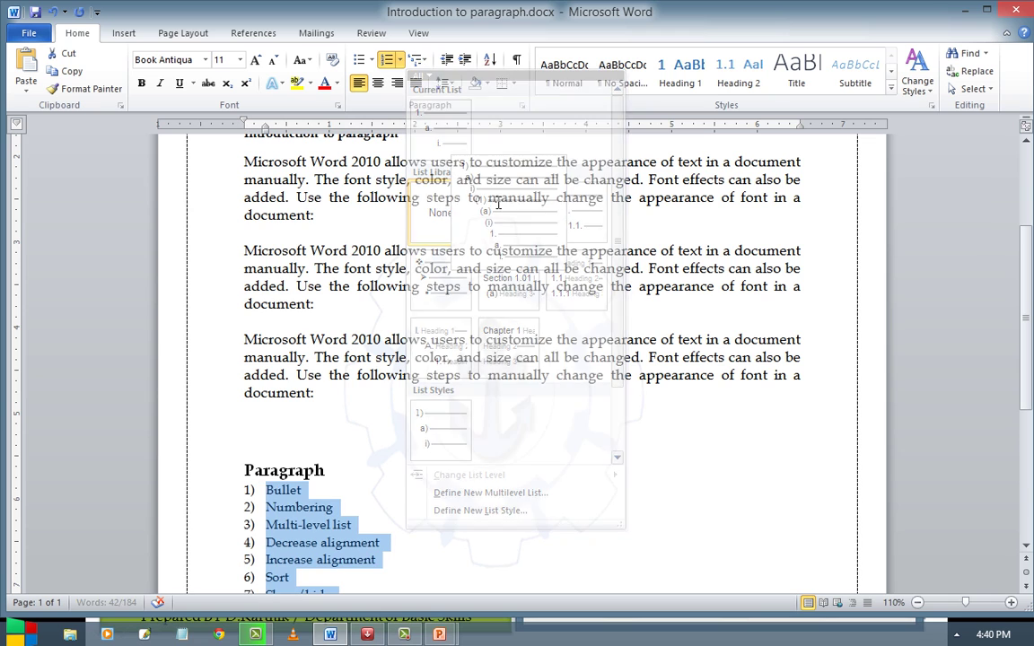
pyautogui.click(462, 424)
pyautogui.scroll(2, 420, 414)
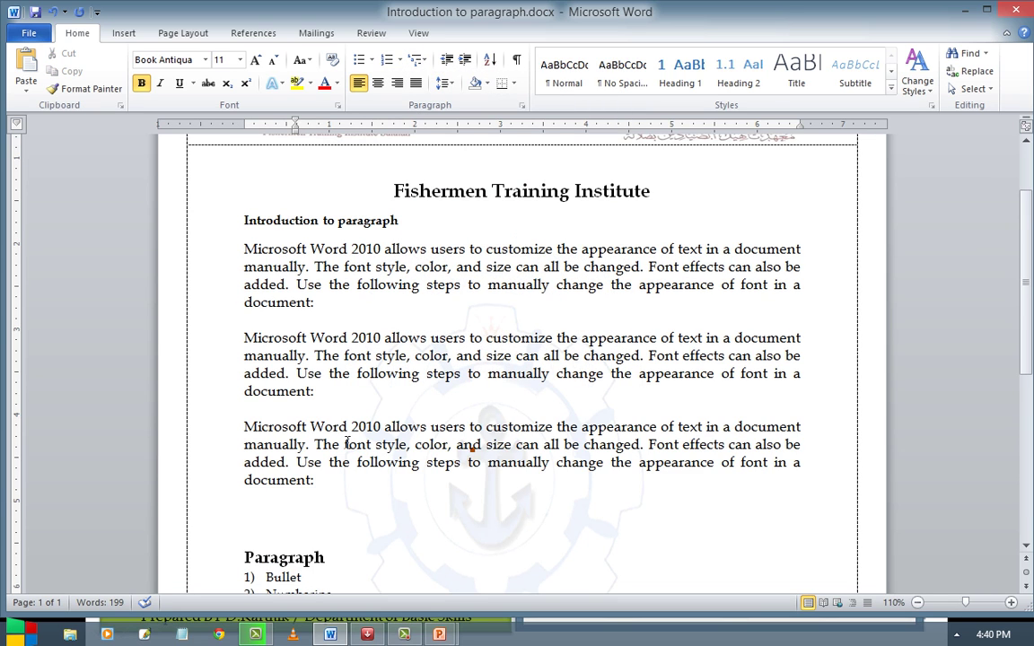
pyautogui.scroll(-5, 404, 446)
# Demote Numbering through Sort to lettered sub-items under Bullet
pyautogui.click(268, 378)
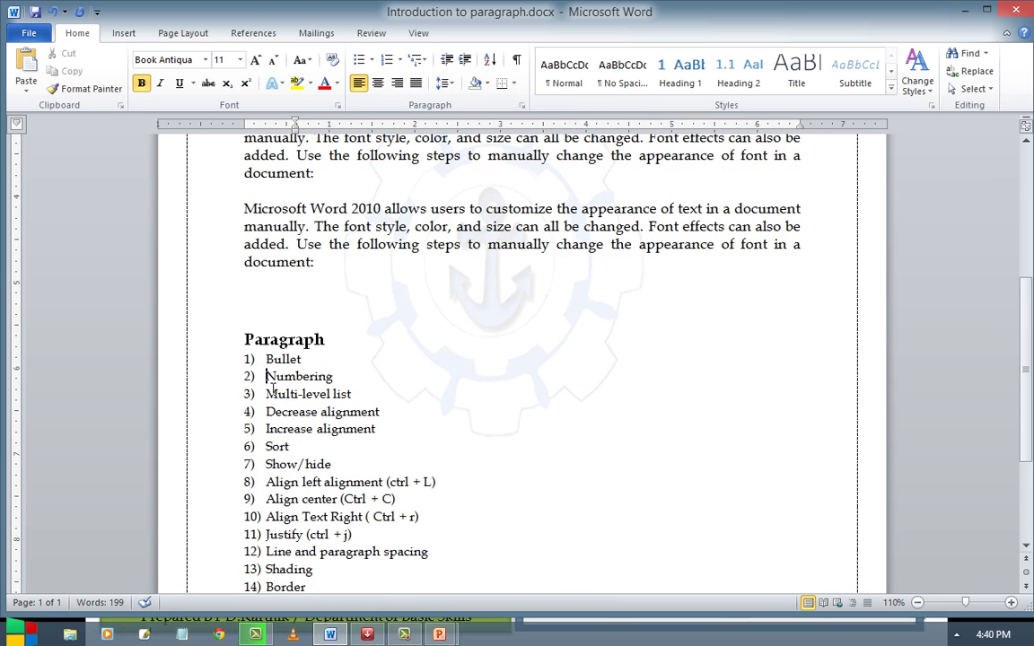
pyautogui.moveTo(272, 384); pyautogui.dragTo(289, 449)
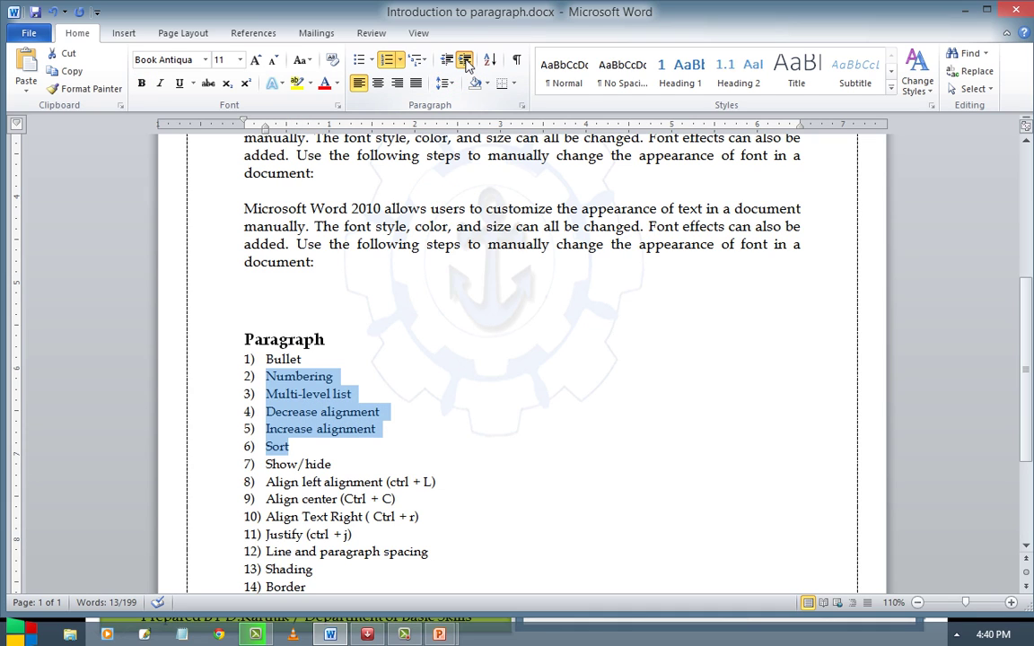
pyautogui.click(465, 60)
# Give the Align left through Justify items 1. 2. 3. numbering, indented under Show/hide
pyautogui.scroll(-1, 234, 379)
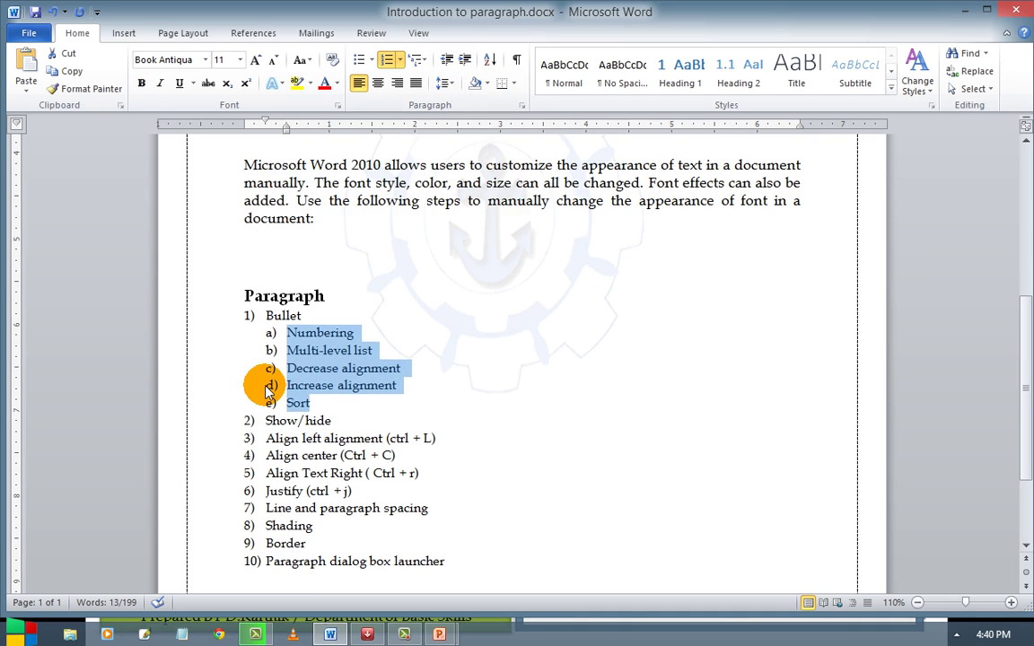
pyautogui.moveTo(267, 440); pyautogui.dragTo(350, 492)
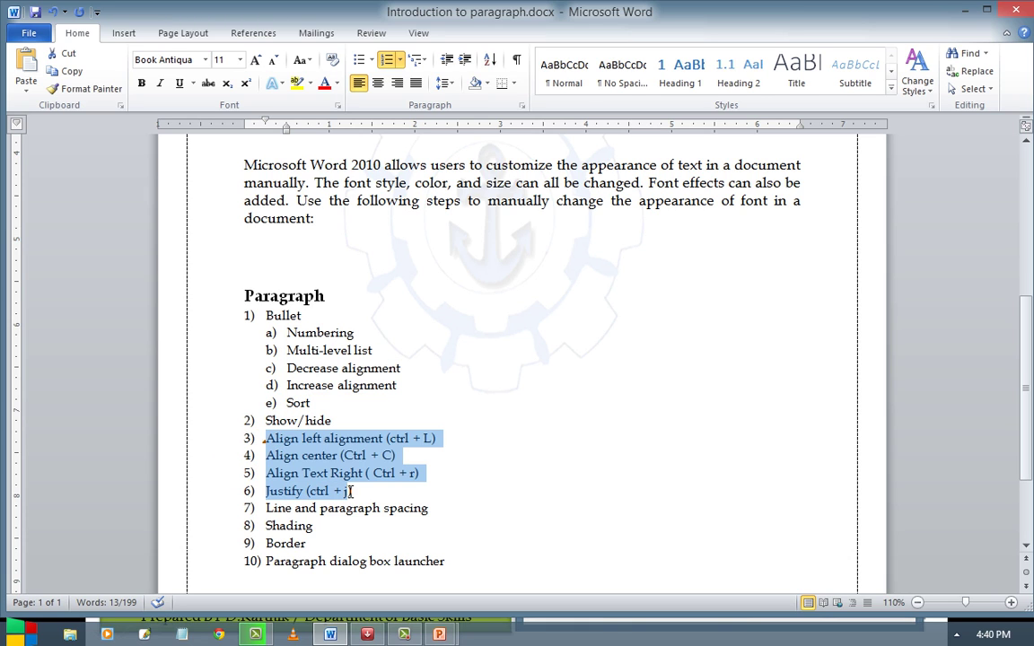
pyautogui.click(424, 60)
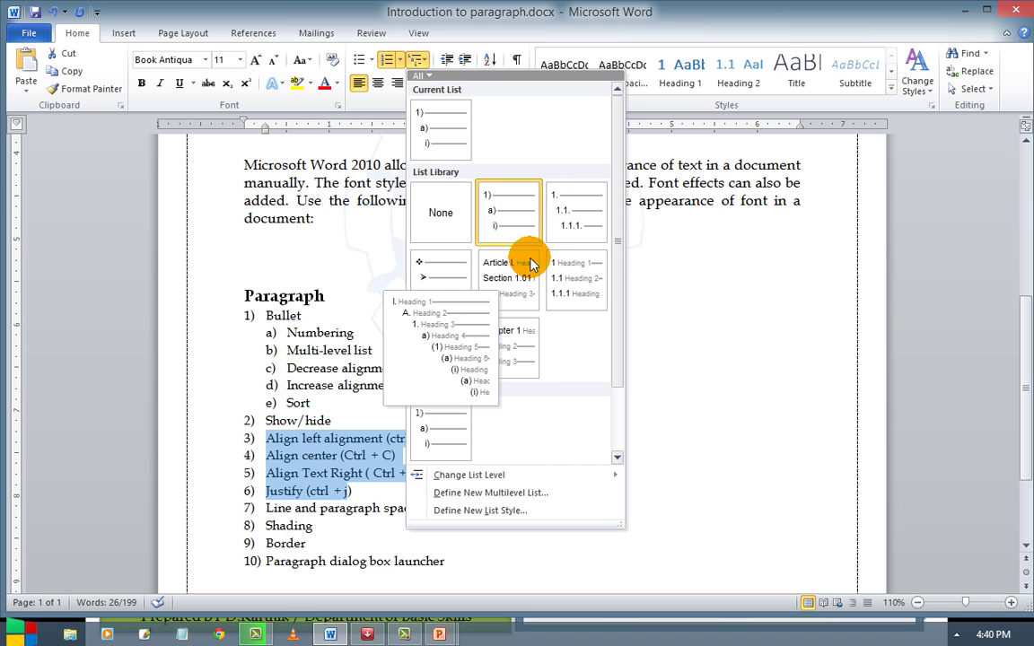
pyautogui.click(554, 228)
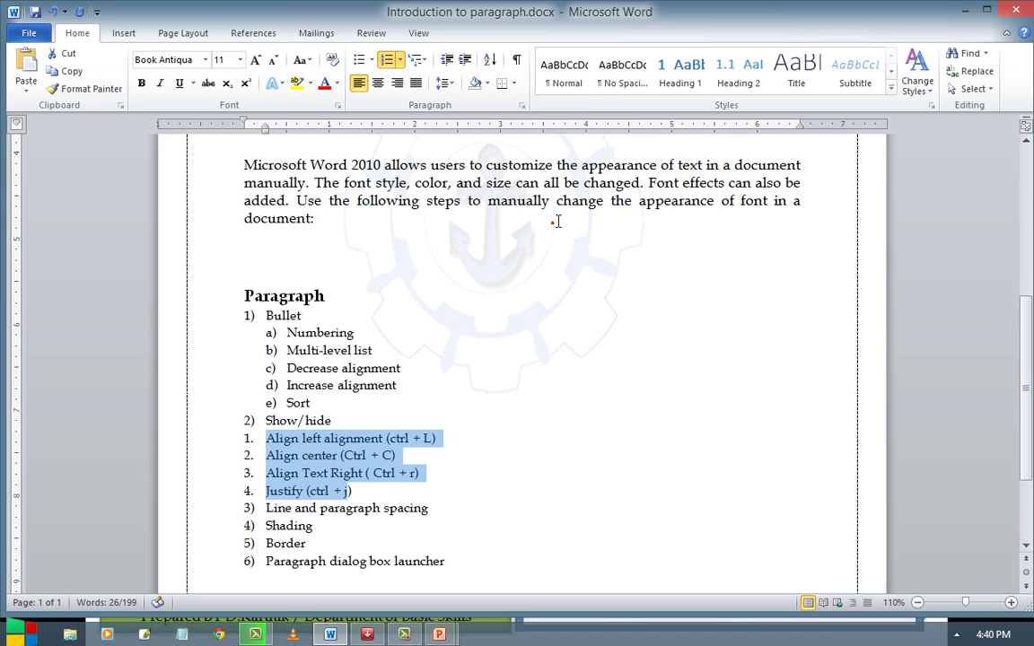
pyautogui.click(465, 59)
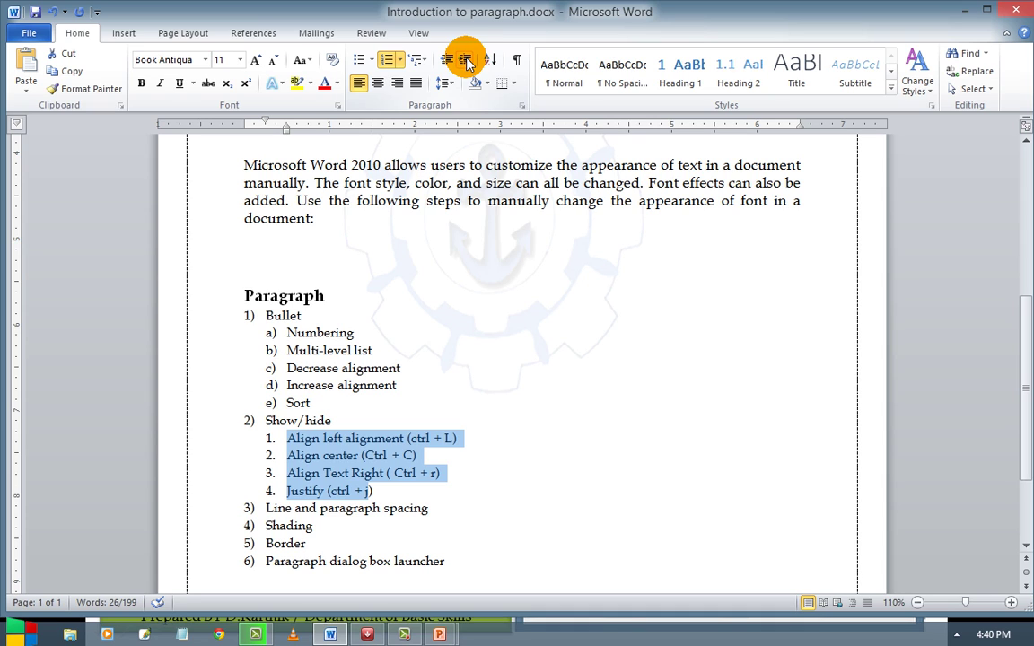
# Restart the Shading, Border and launcher lines as a 1) 2) 3) list
pyautogui.moveTo(267, 526); pyautogui.dragTo(444, 561)
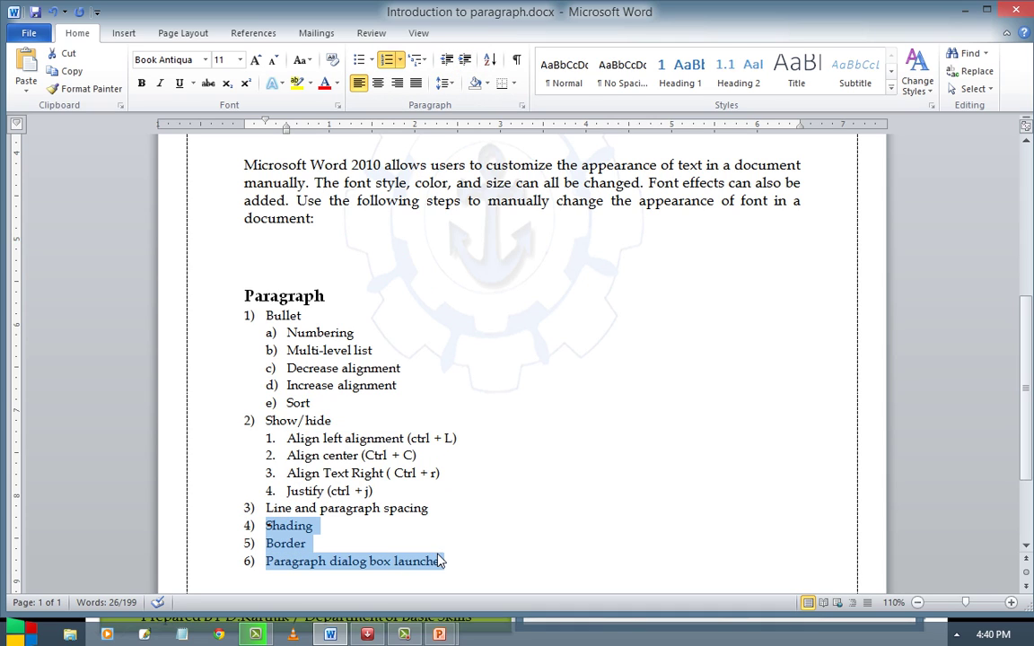
pyautogui.click(424, 63)
pyautogui.click(428, 421)
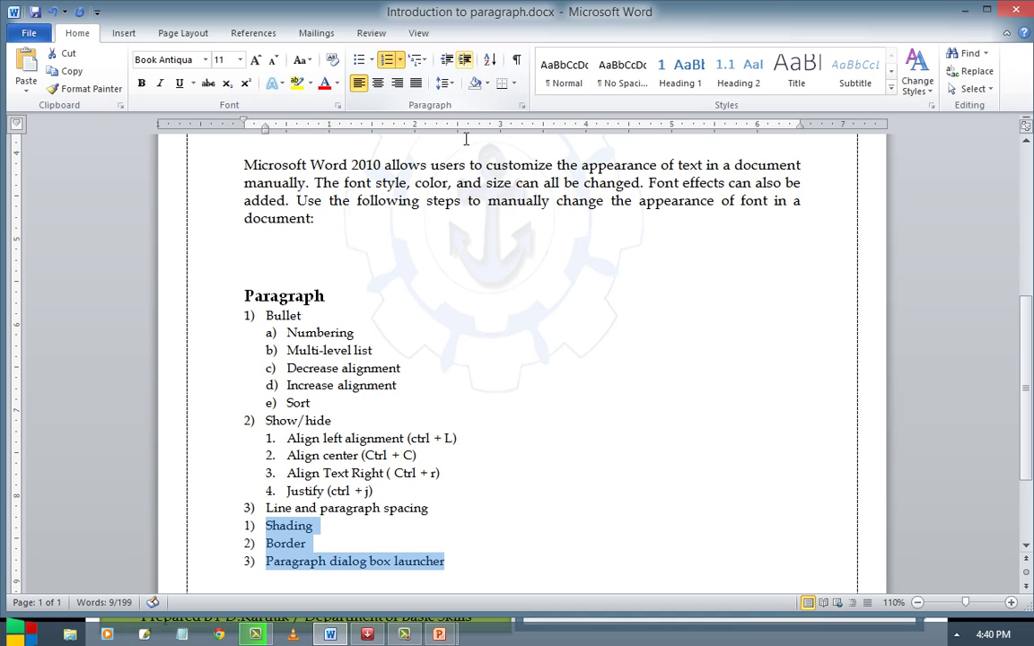
pyautogui.click(402, 474)
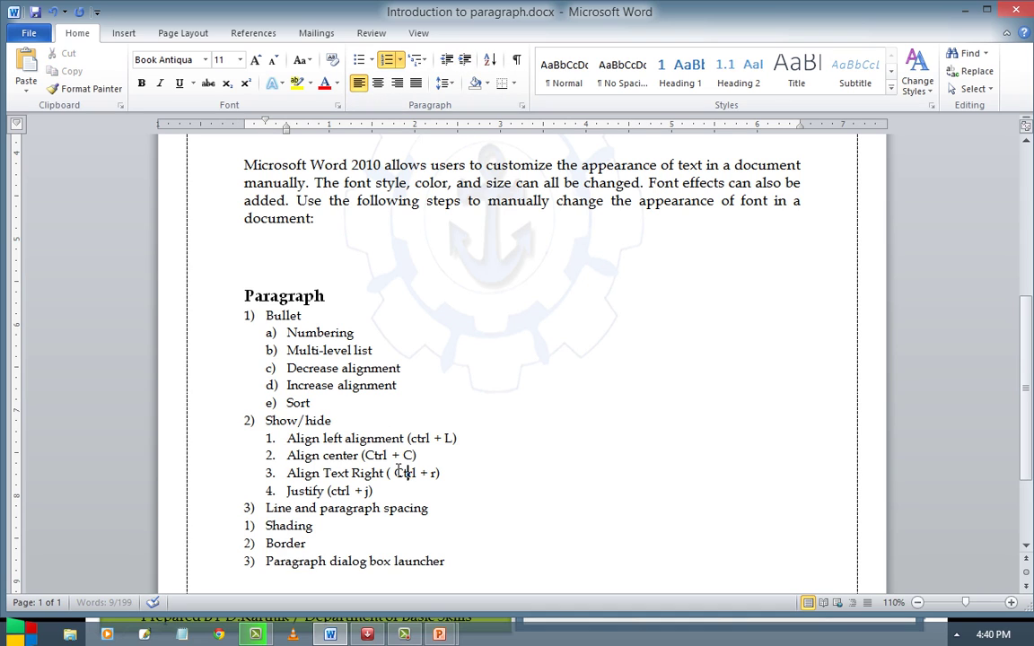
pyautogui.click(412, 439)
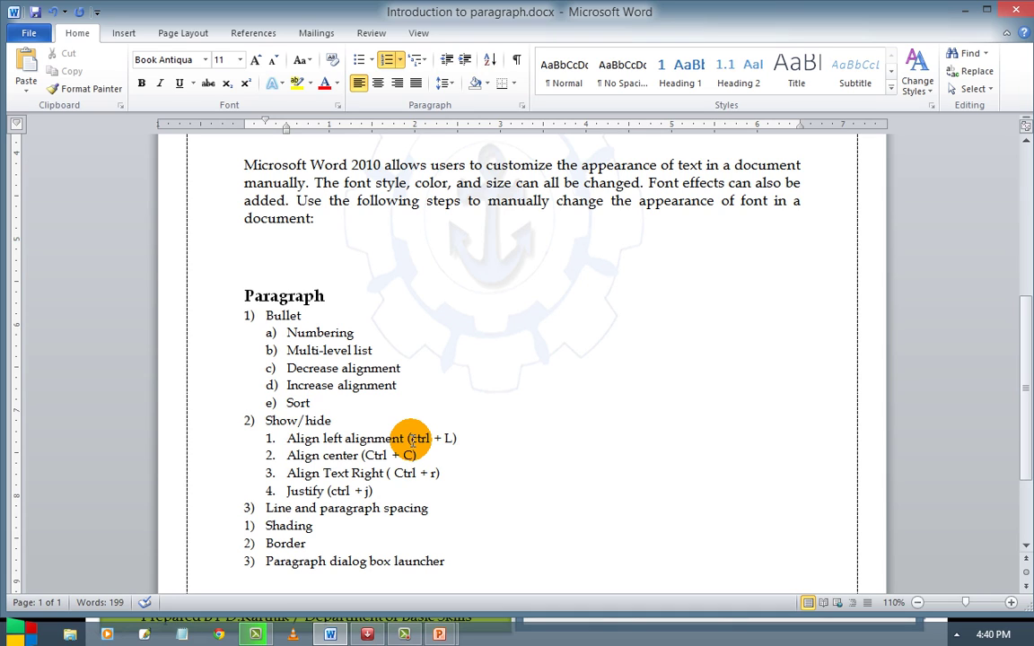
pyautogui.click(402, 508)
# Undo the restart, indents and multilevel numbering with three Ctrl+Z presses, leaving plain lines
pyautogui.hotkey('ctrl', 'z')
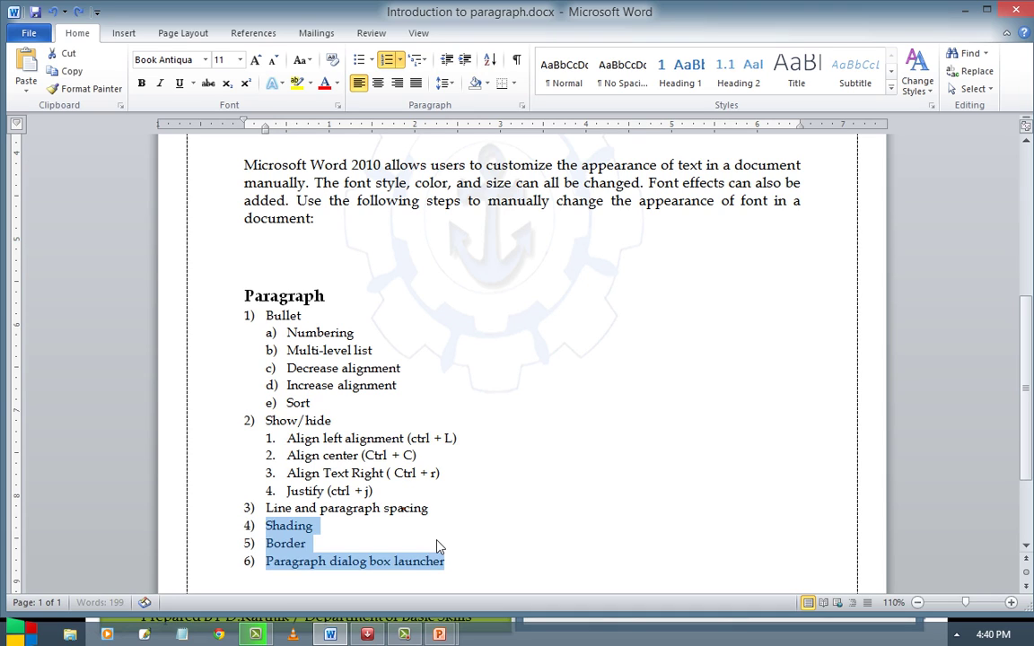
pyautogui.hotkey('ctrl', 'z')
pyautogui.hotkey('ctrl', 'z')
pyautogui.hotkey('ctrl', 'z')
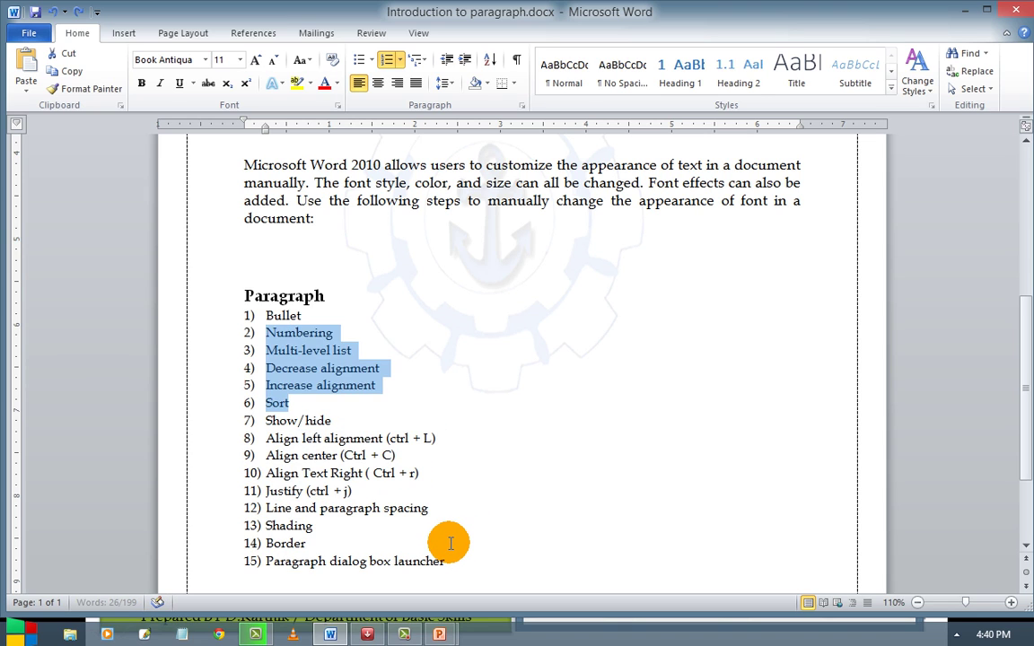
pyautogui.hotkey('ctrl', 'z')
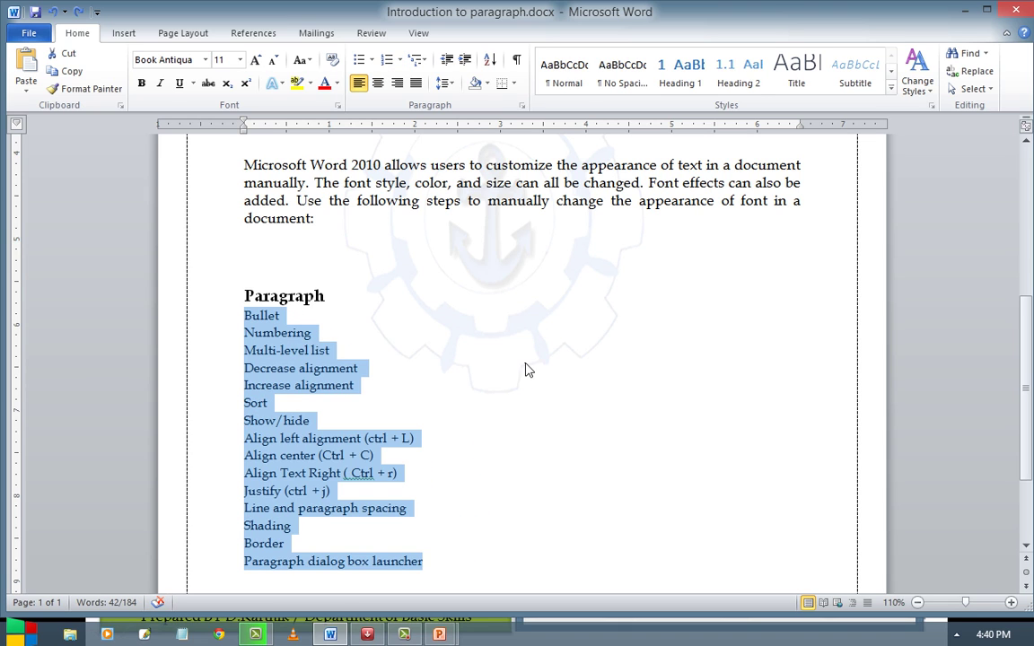
pyautogui.click(526, 364)
pyautogui.scroll(-3, 441, 344)
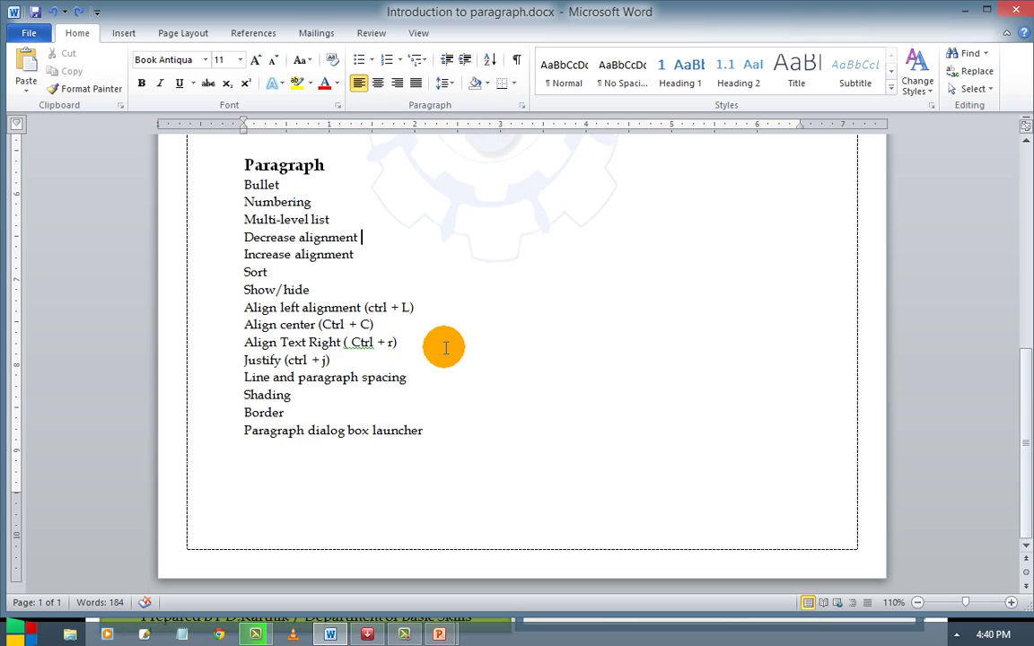
pyautogui.scroll(9, 444, 512)
# Add an empty line after the last list item and insert a Ctrl+Enter page break
pyautogui.scroll(-9, 432, 520)
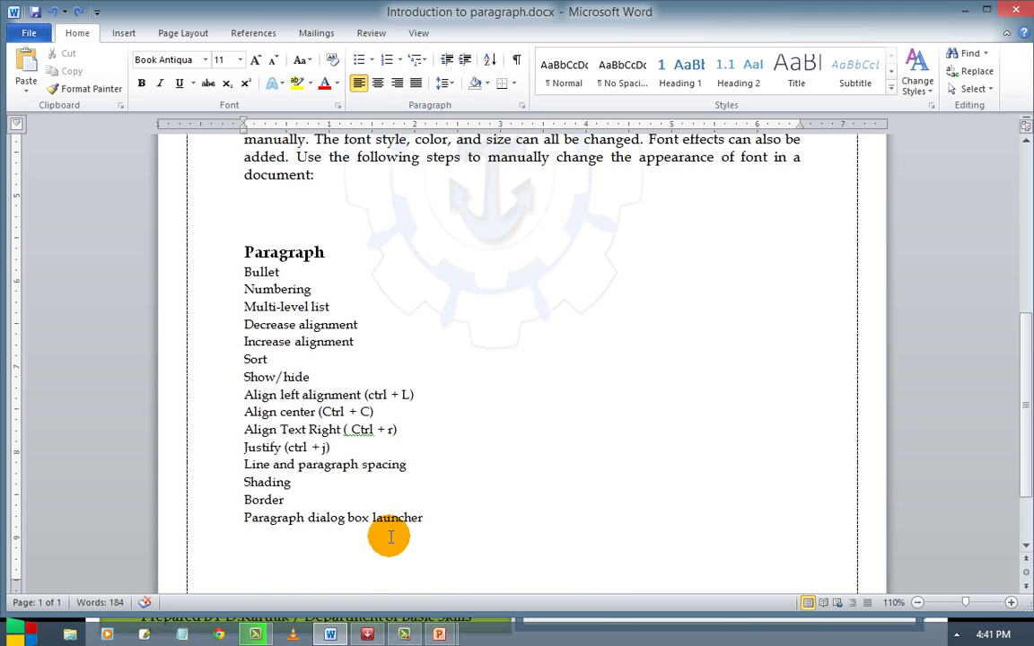
pyautogui.scroll(6, 321, 339)
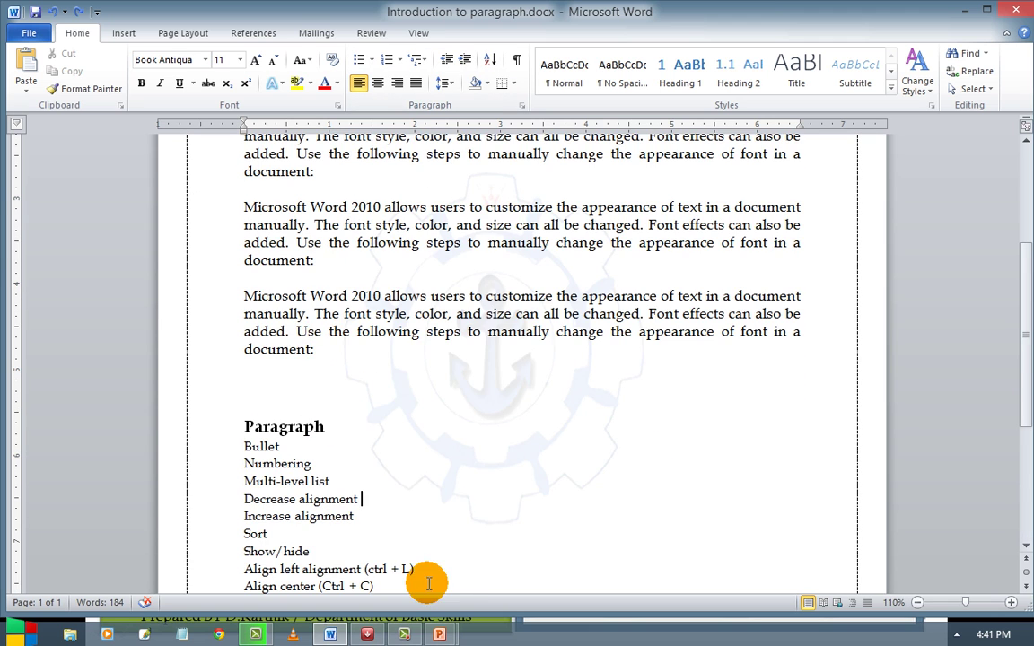
pyautogui.scroll(-6, 449, 547)
pyautogui.click(446, 416)
pyautogui.click(440, 430)
pyautogui.press('Return')
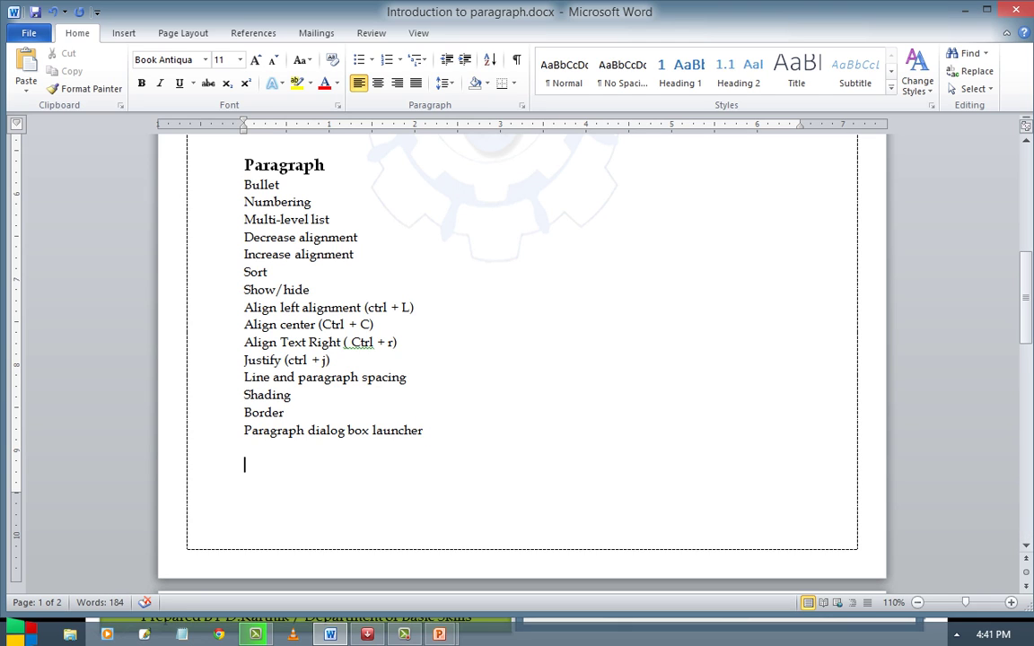
pyautogui.hotkey('ctrl', 'Return')
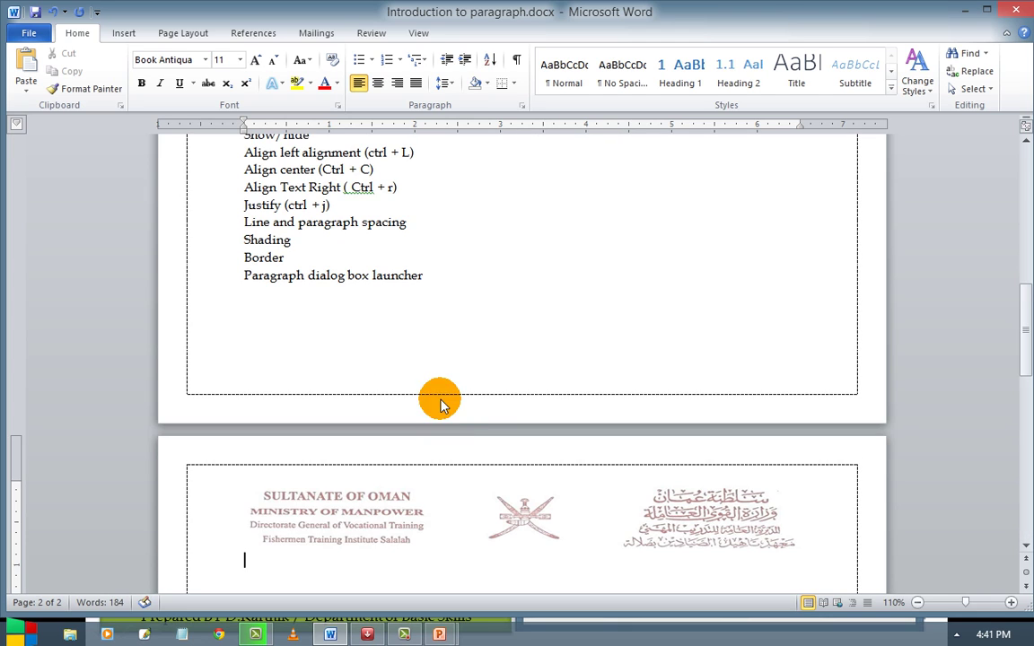
pyautogui.moveTo(1033, 642)
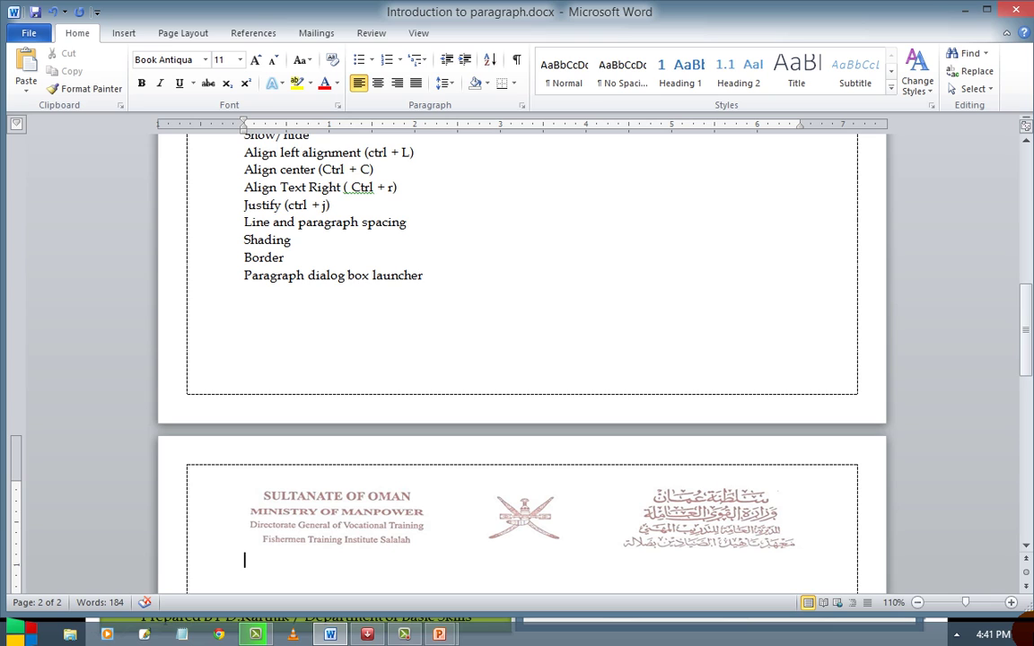
# Type 1, 3, 5, 7, 9, 2, 4, 6, 8, 10 on separate lines, fixing typos, then select them
pyautogui.write('131')
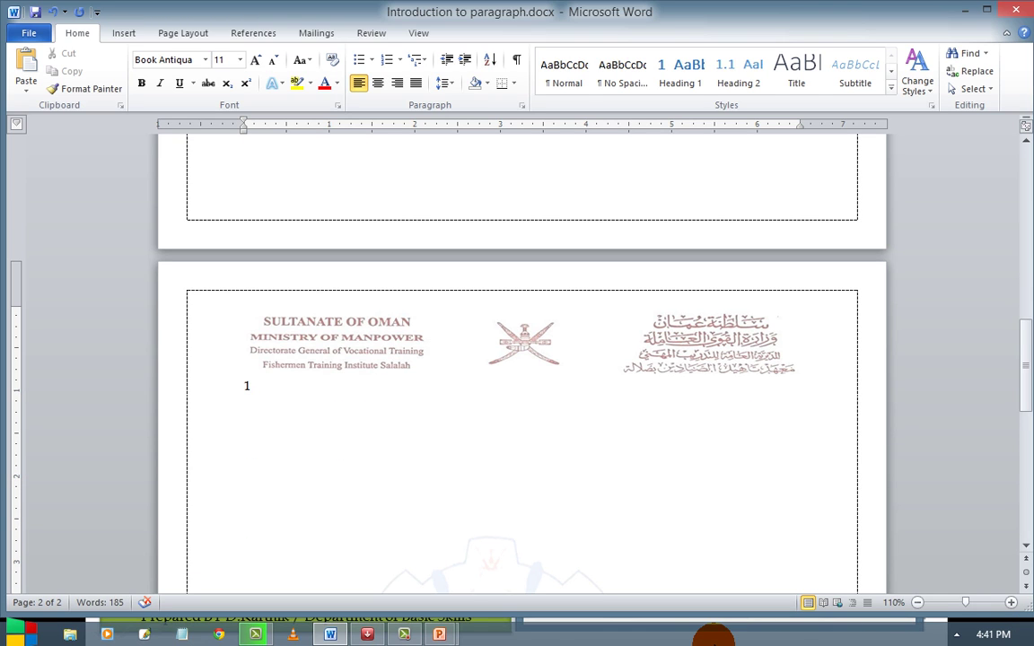
pyautogui.press('BackSpace')
pyautogui.click(266, 383)
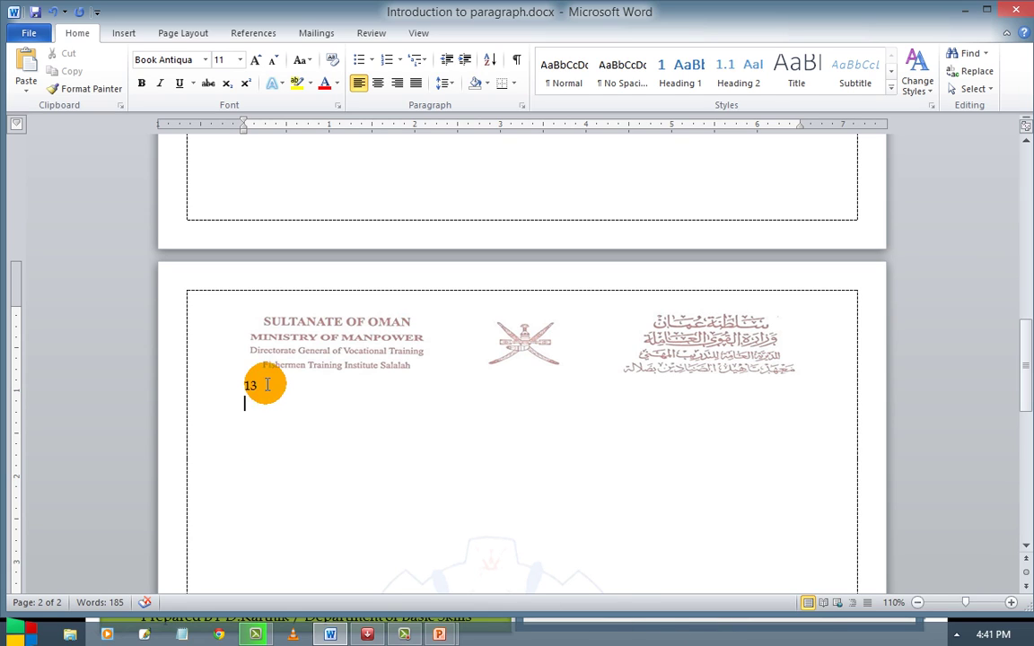
pyautogui.press('BackSpace')
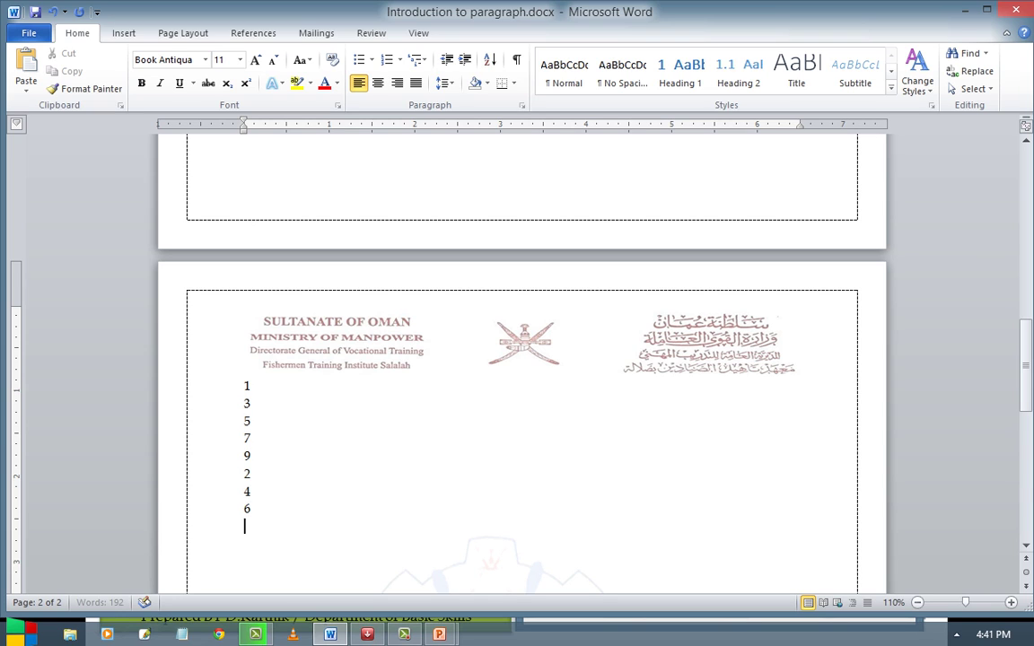
pyautogui.write('10')
pyautogui.moveTo(260, 545); pyautogui.dragTo(224, 337)
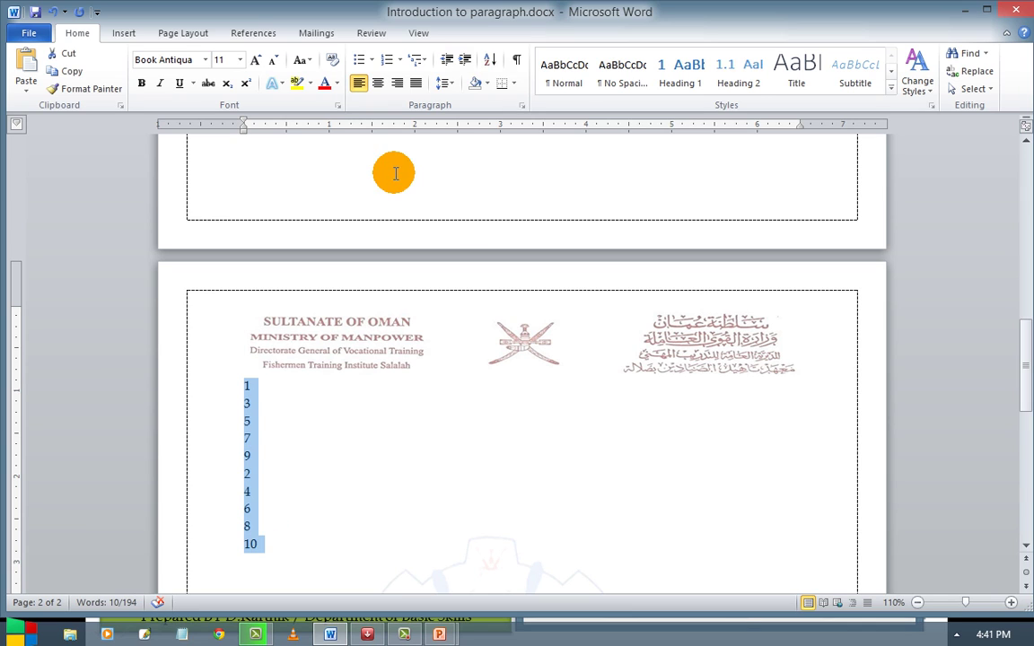
# Sort the number column ascending, then descending to give 10 down to 1
pyautogui.click(490, 60)
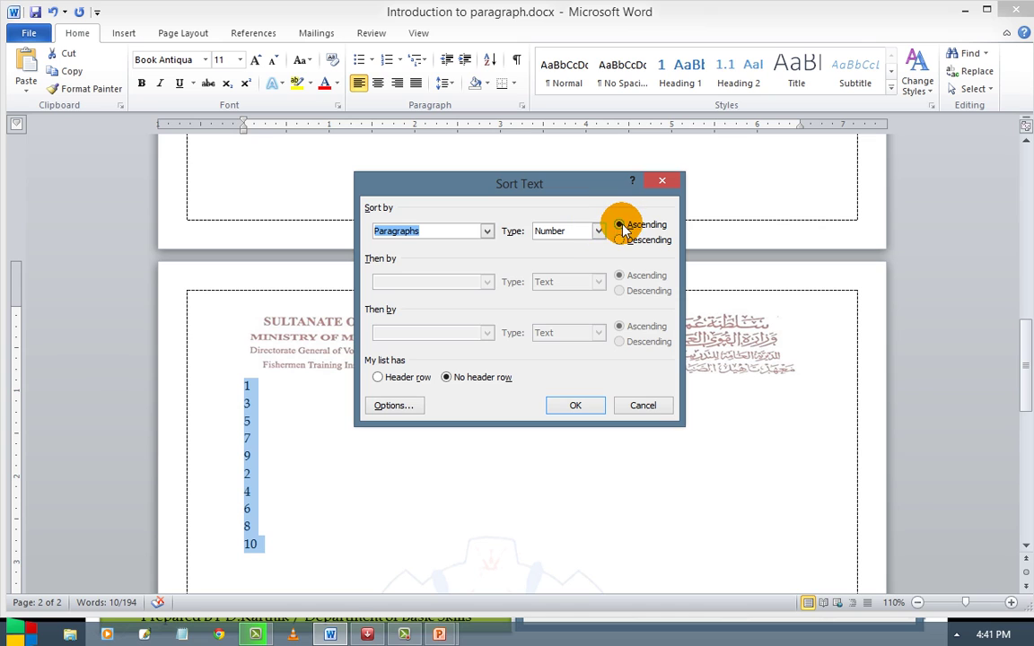
pyautogui.click(589, 407)
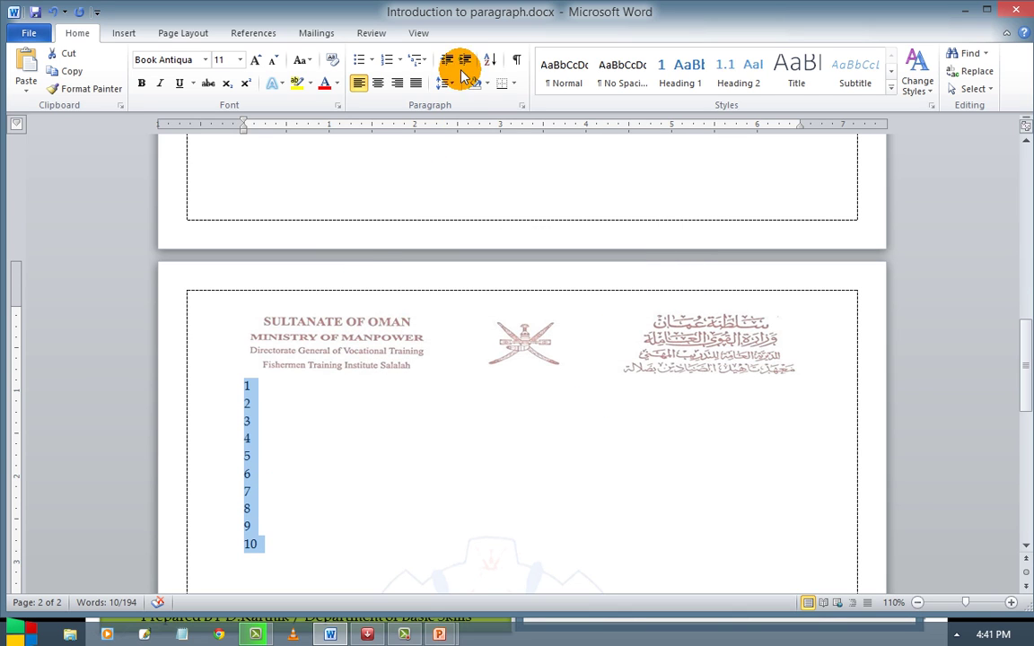
pyautogui.click(490, 59)
pyautogui.click(619, 239)
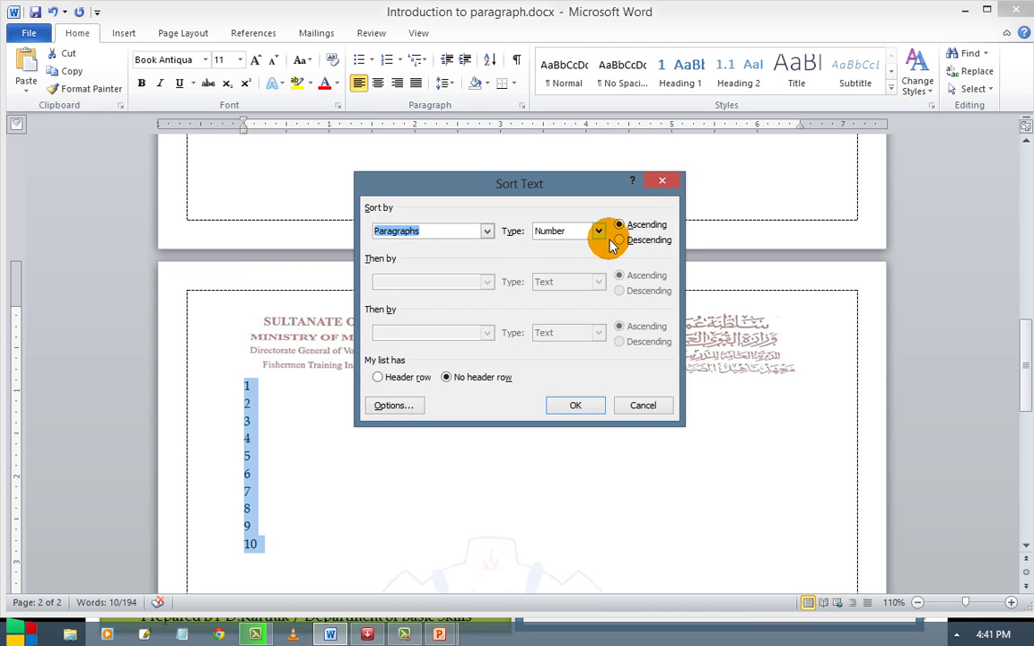
pyautogui.click(577, 406)
# Re-sort the numbers ascending to restore 1 through 10
pyautogui.click(490, 59)
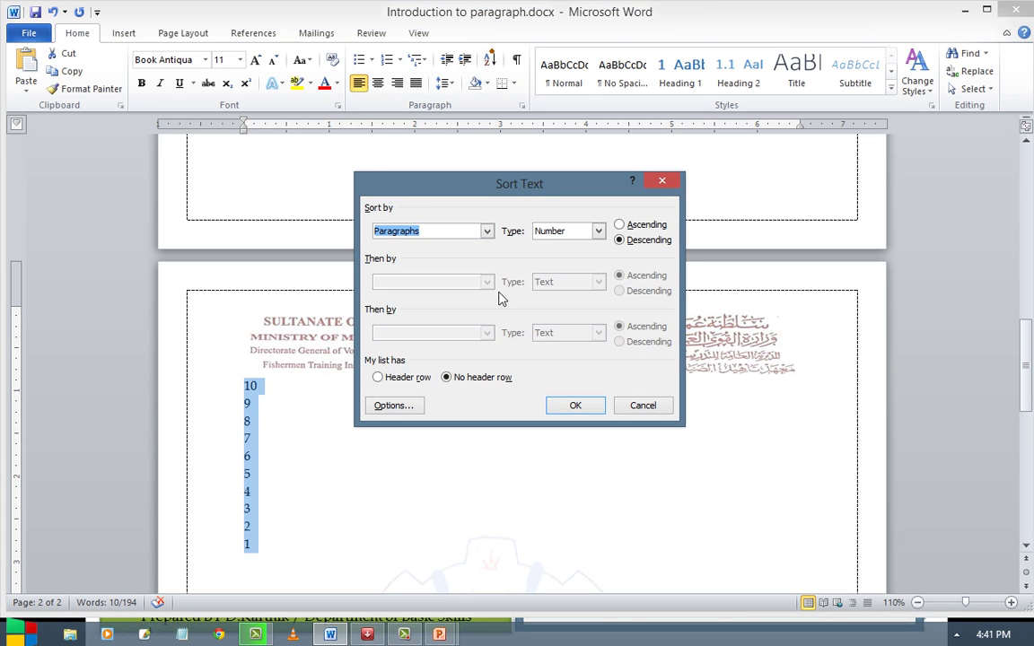
pyautogui.click(620, 224)
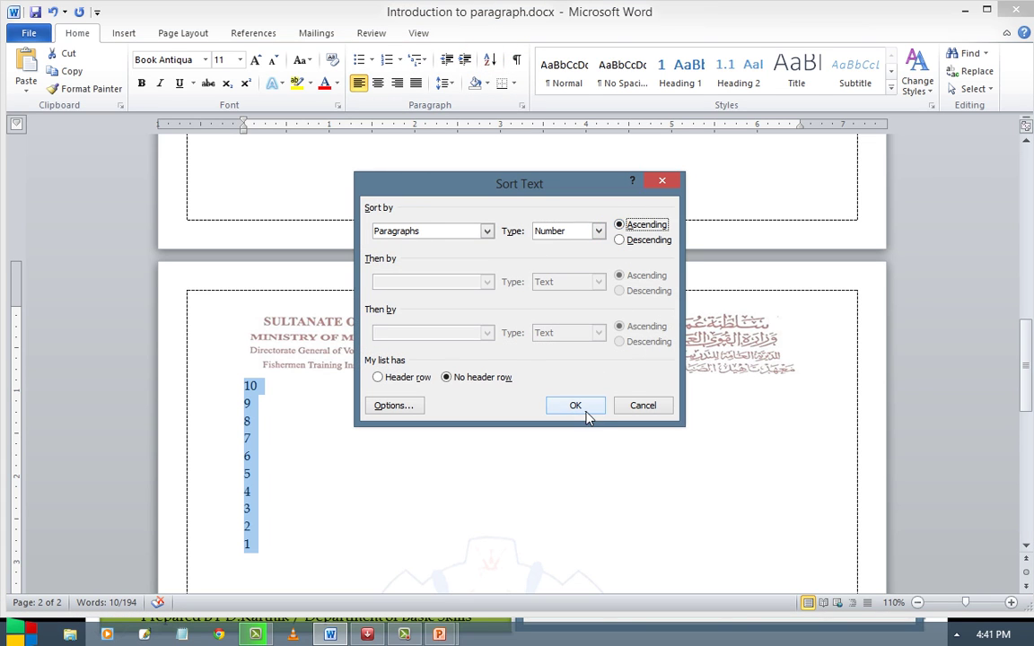
pyautogui.click(585, 411)
pyautogui.click(580, 419)
pyautogui.scroll(5, 570, 397)
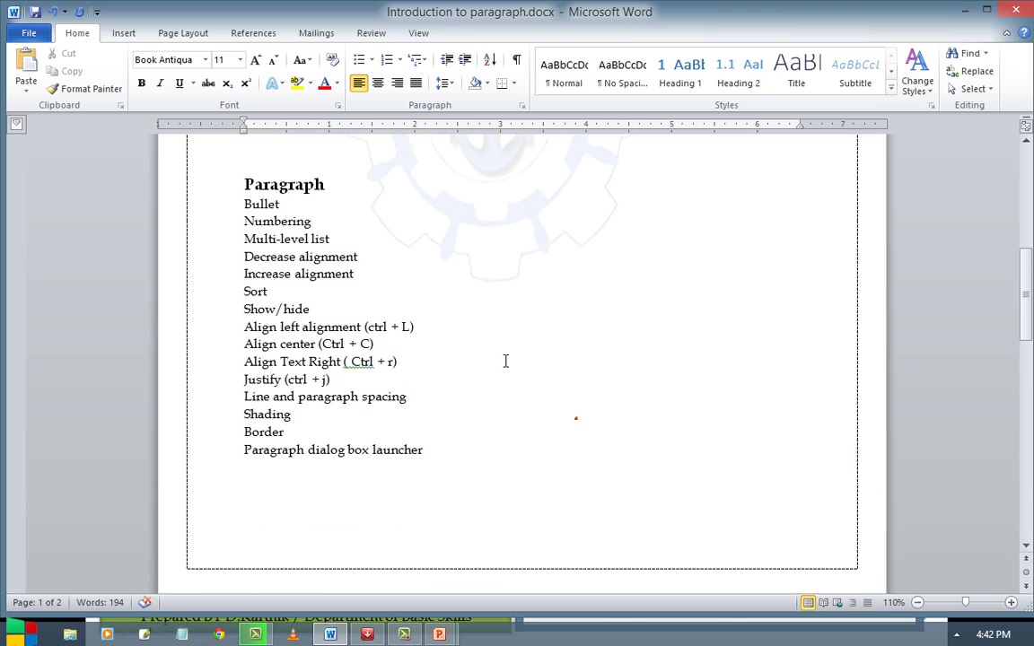
# Turn on Show/Hide ¶ to reveal paragraph marks and the page-break marker
pyautogui.click(517, 59)
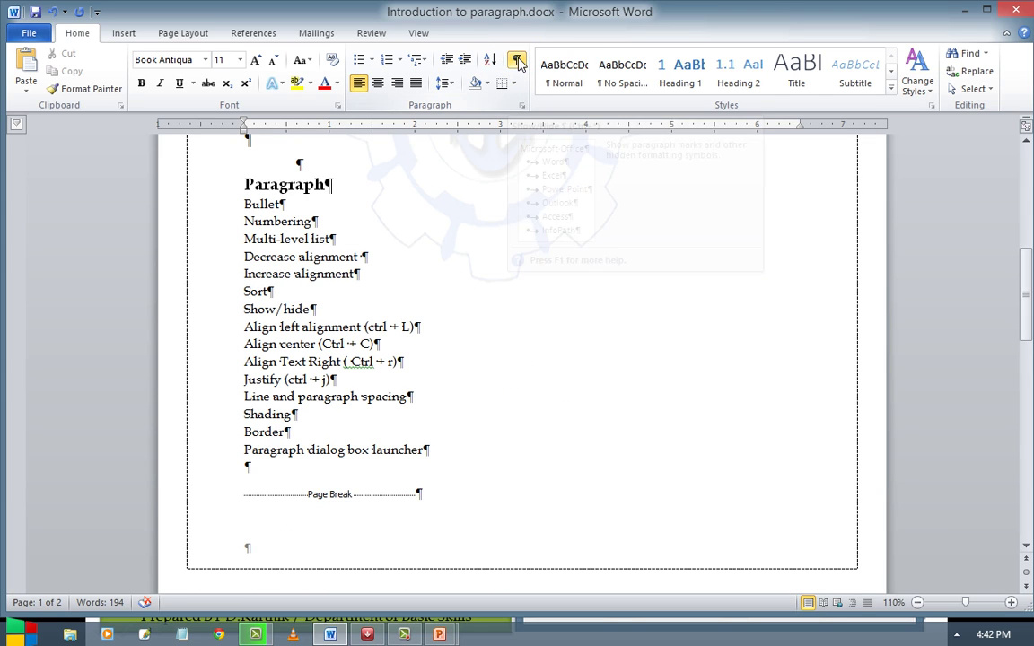
pyautogui.scroll(2, 263, 528)
pyautogui.click(252, 504)
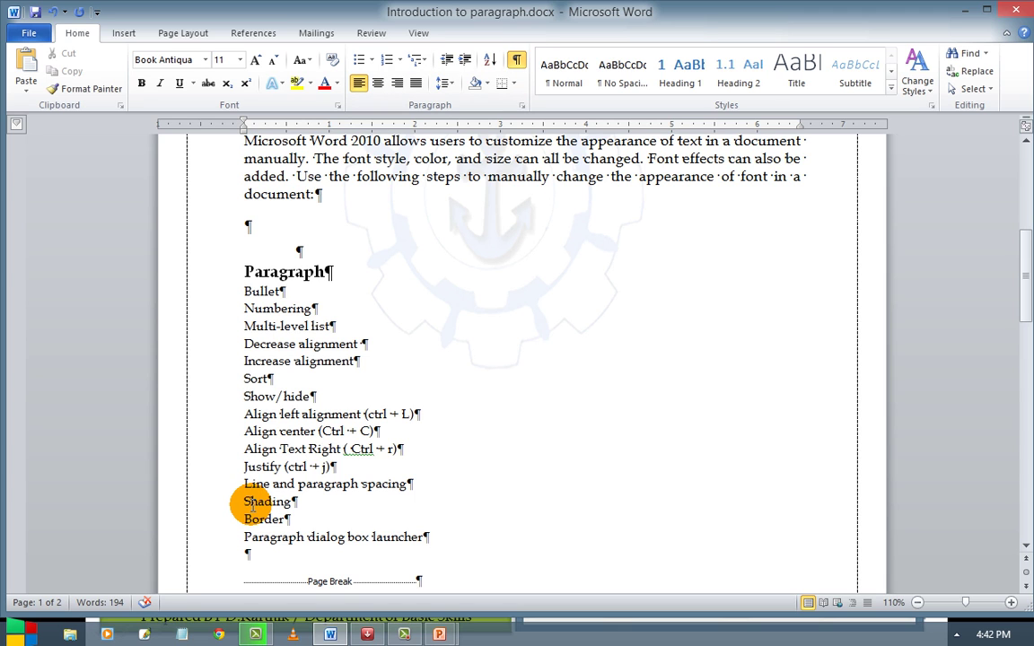
pyautogui.scroll(6, 252, 505)
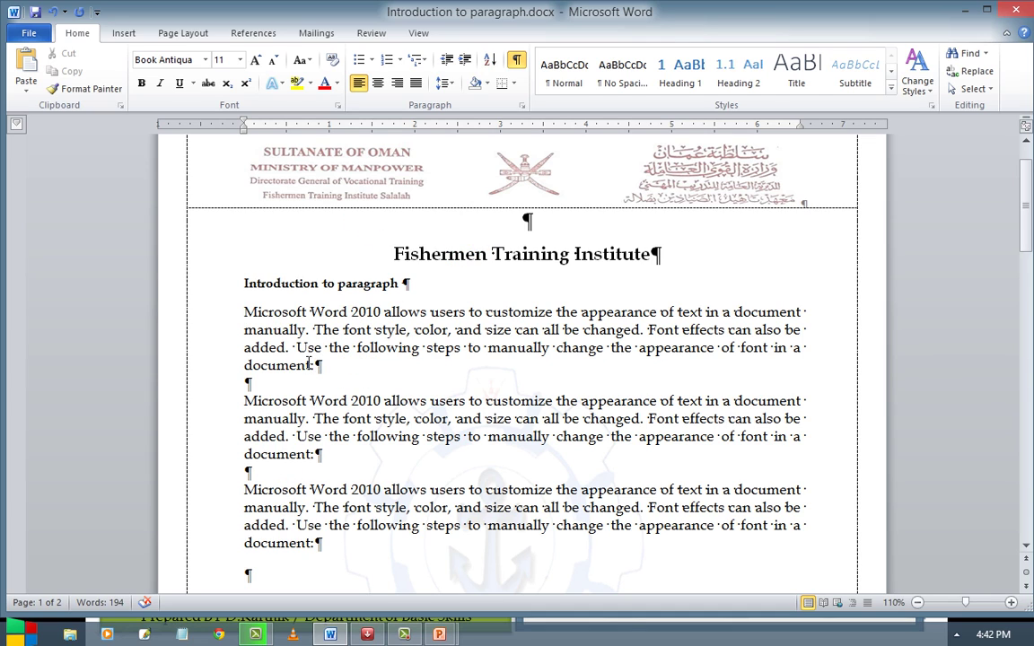
# Try left, centre, right and justified alignment on the first body paragraph
pyautogui.doubleClick(341, 376)
pyautogui.click(322, 365)
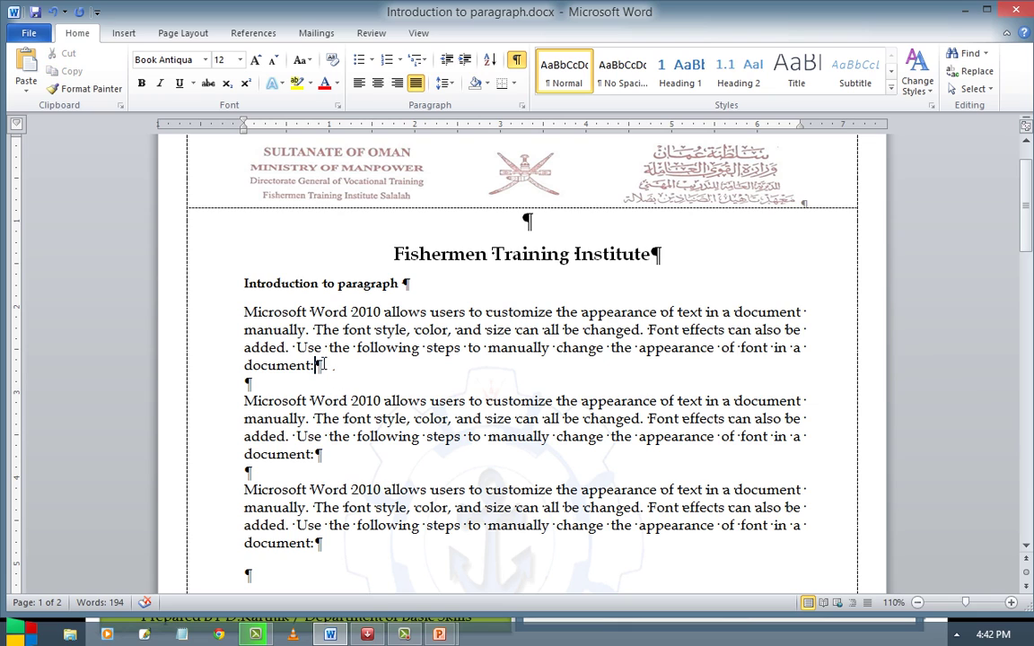
pyautogui.moveTo(319, 365); pyautogui.dragTo(219, 305)
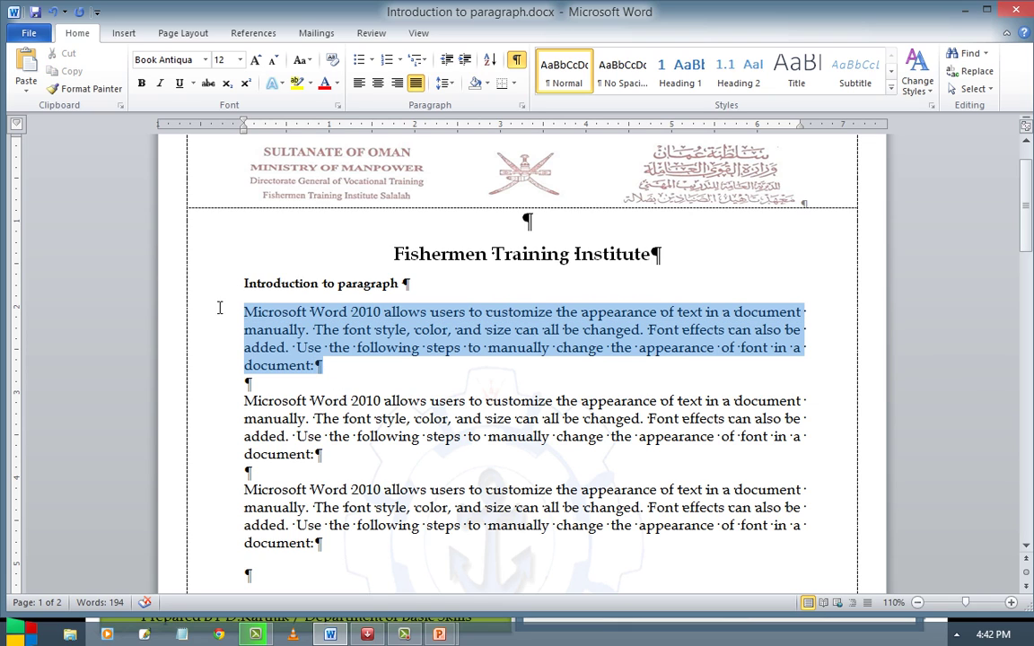
pyautogui.click(359, 83)
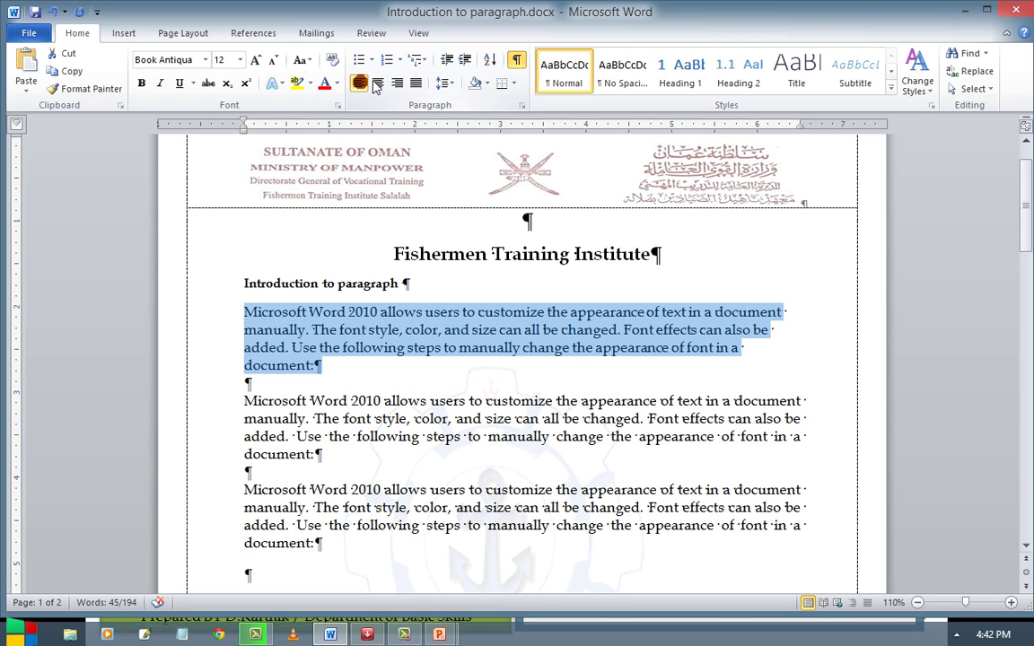
pyautogui.click(377, 83)
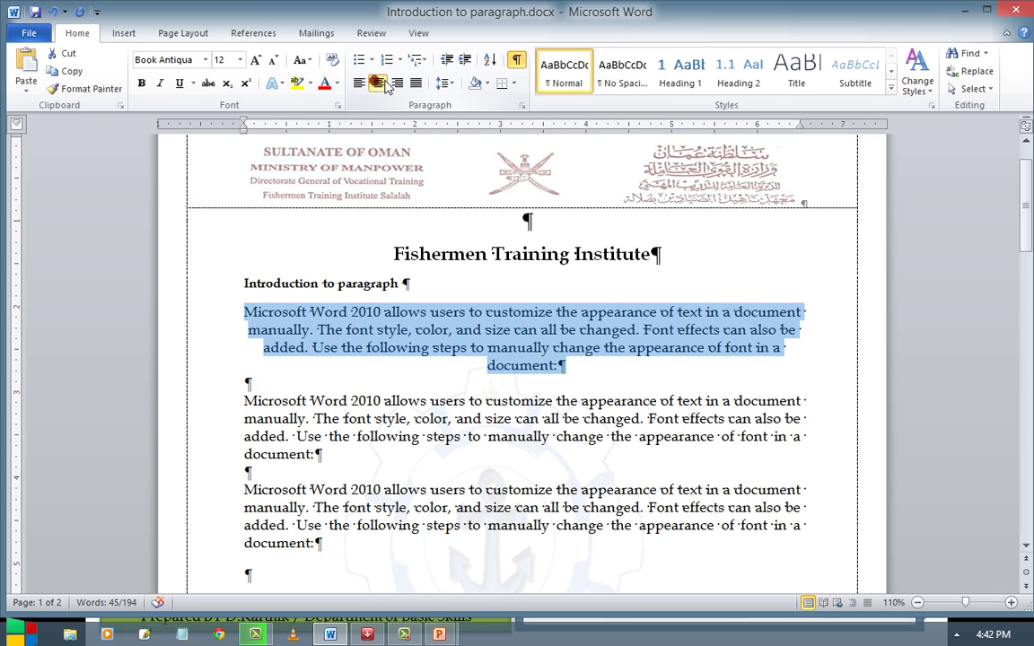
pyautogui.click(397, 84)
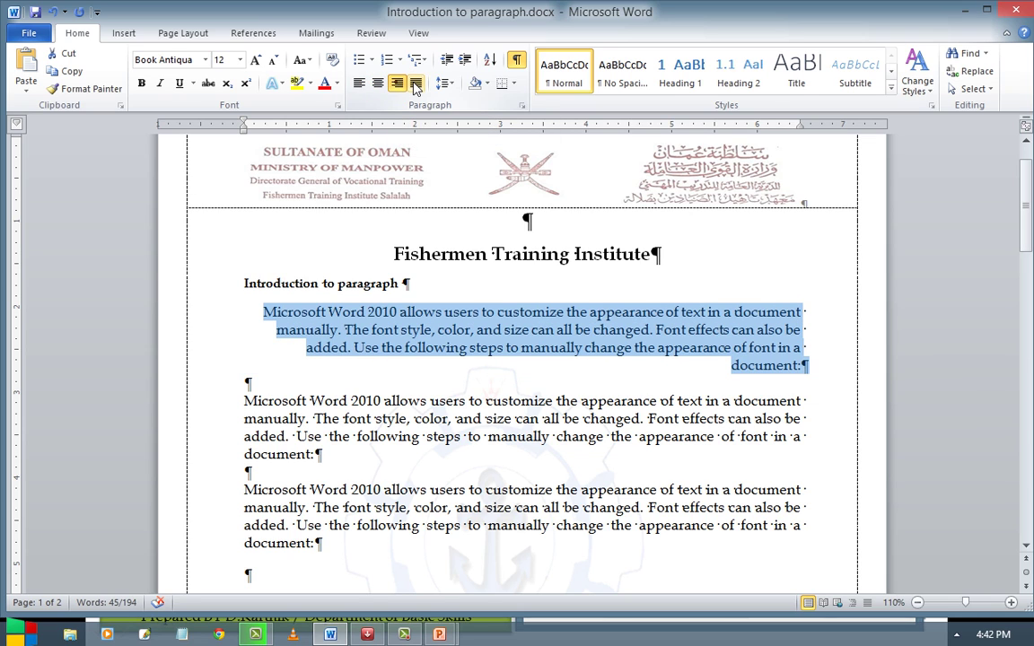
pyautogui.click(416, 83)
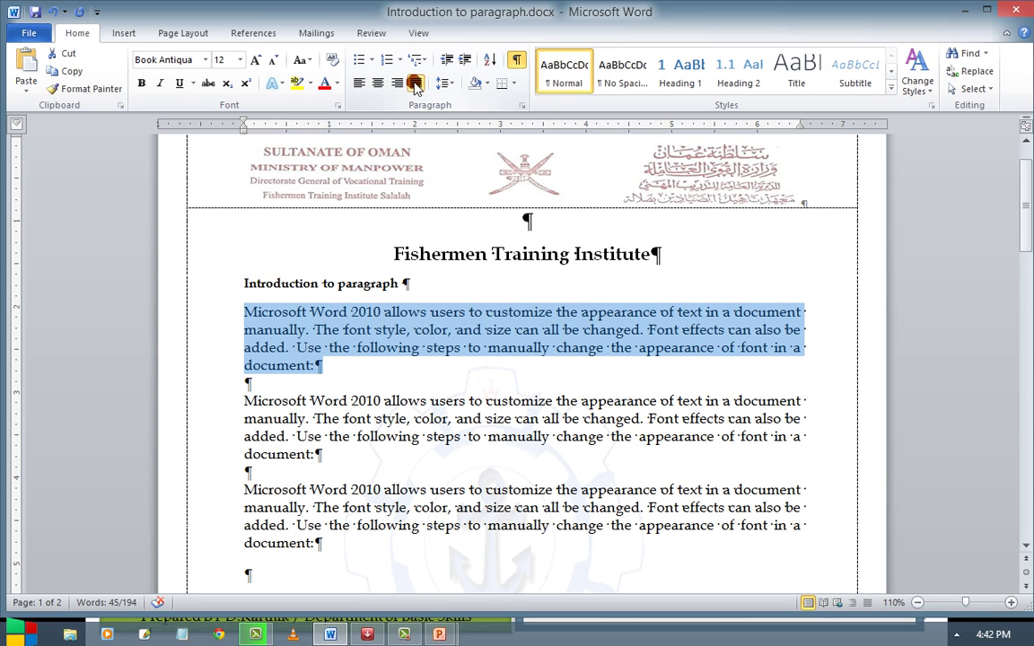
# Left-align the first paragraph, centre the second and right-align the third
pyautogui.moveTo(323, 453); pyautogui.dragTo(244, 400)
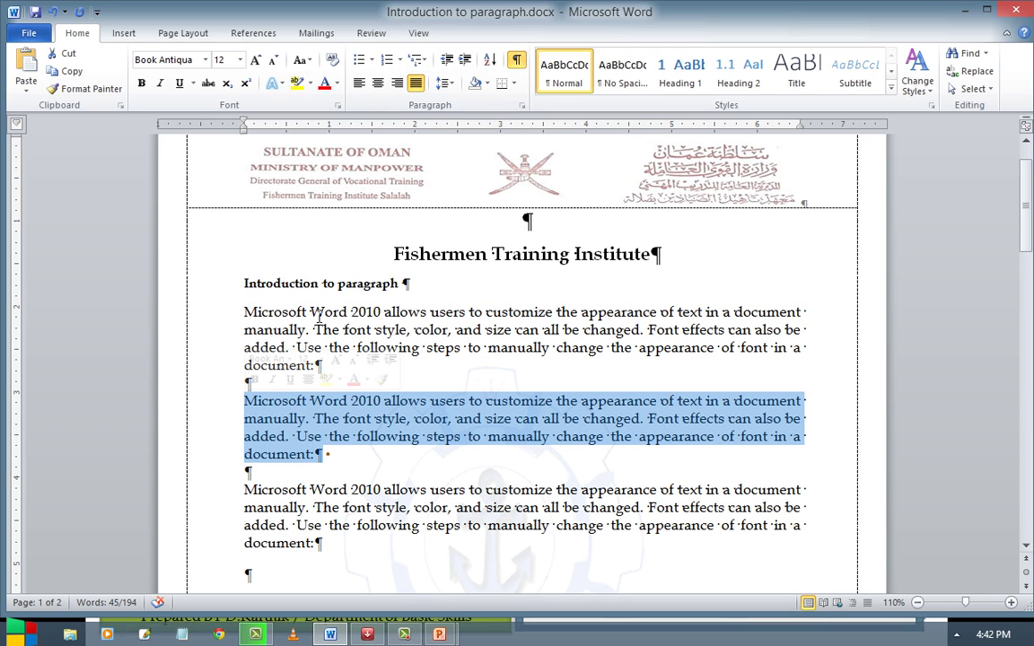
pyautogui.moveTo(318, 365); pyautogui.dragTo(245, 314)
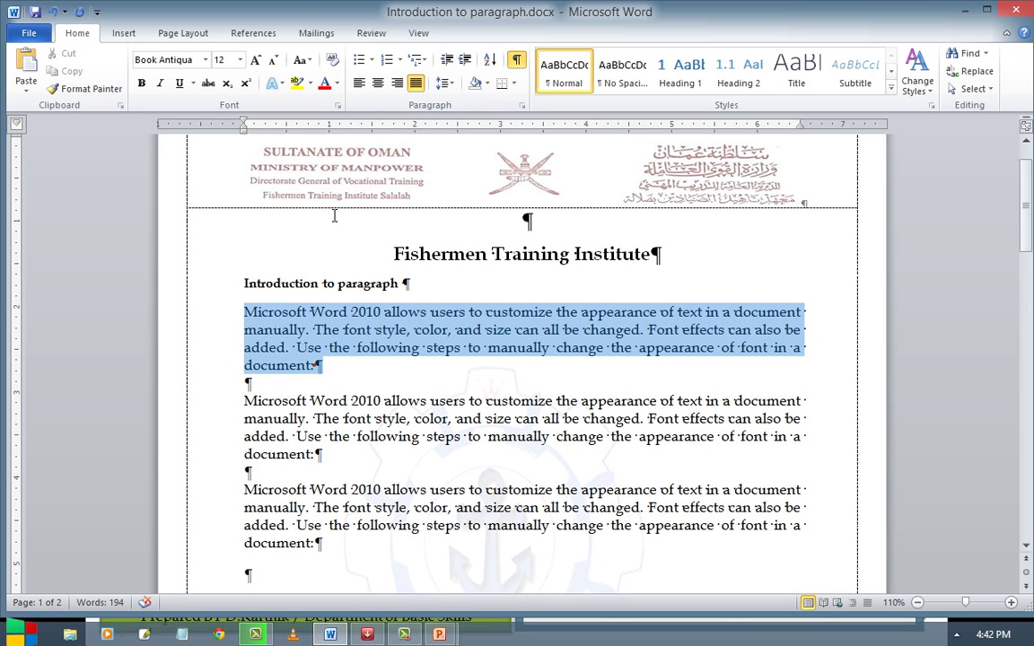
pyautogui.click(359, 83)
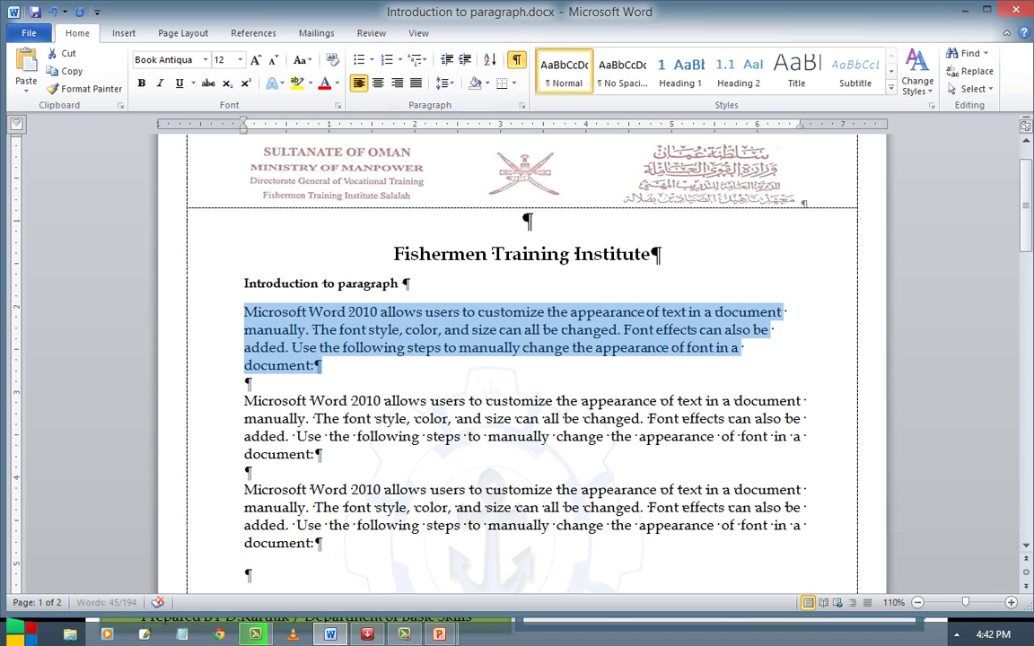
pyautogui.moveTo(244, 401); pyautogui.dragTo(321, 454)
pyautogui.click(378, 82)
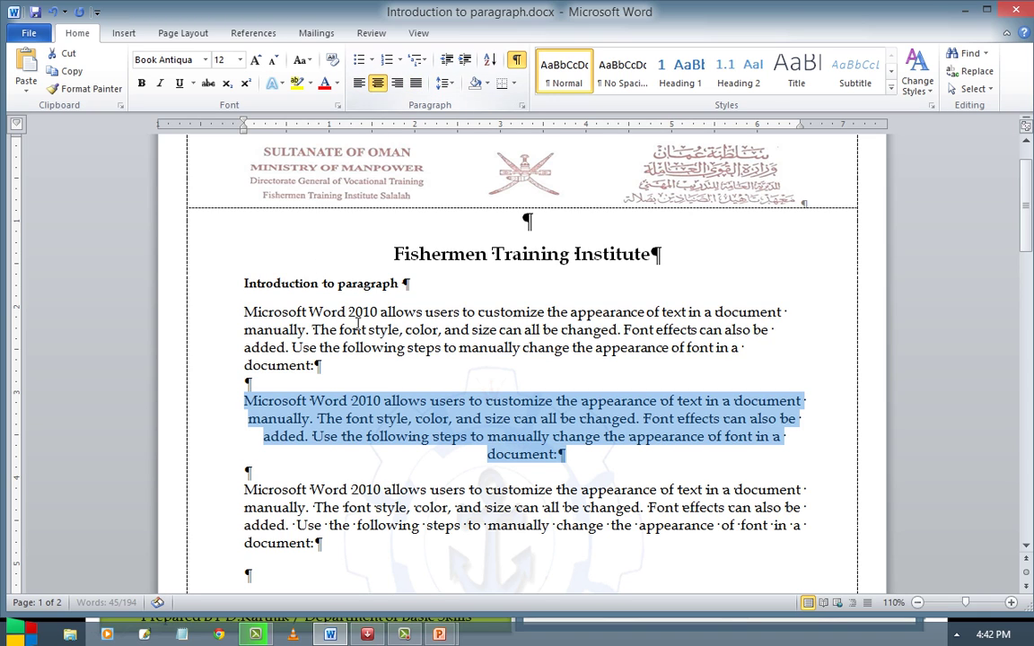
pyautogui.moveTo(503, 549); pyautogui.dragTo(244, 490)
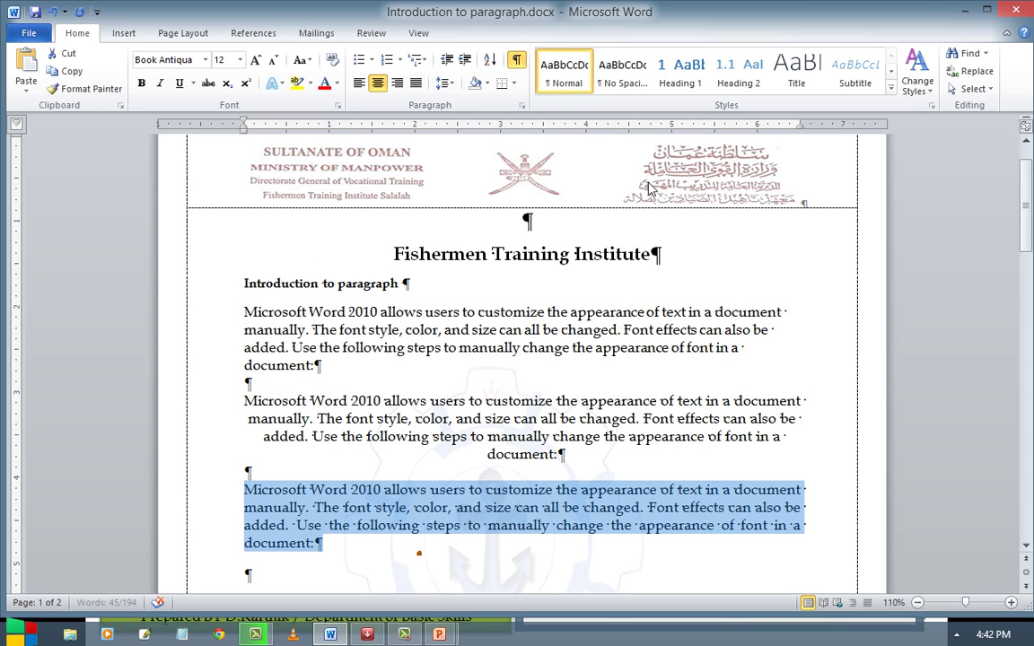
pyautogui.click(397, 83)
pyautogui.scroll(-2, 781, 436)
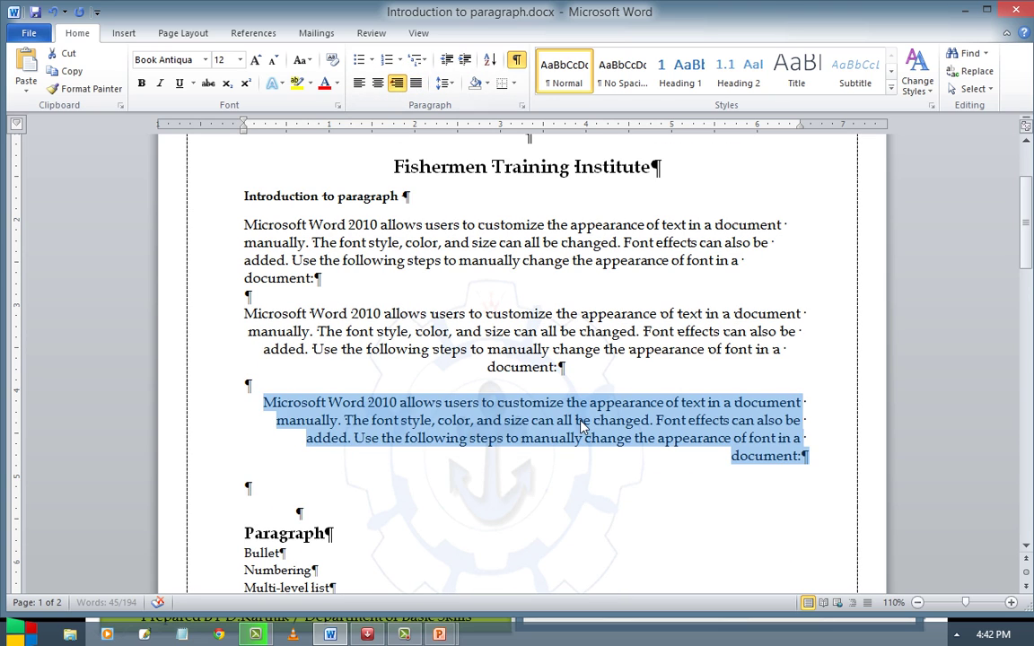
# Duplicate the right-aligned third paragraph onto the empty line below and justify the pasted copy
pyautogui.moveTo(808, 457); pyautogui.dragTo(267, 409)
pyautogui.hotkey('ctrl', 'c')
pyautogui.click(311, 467)
pyautogui.hotkey('ctrl', 'v')
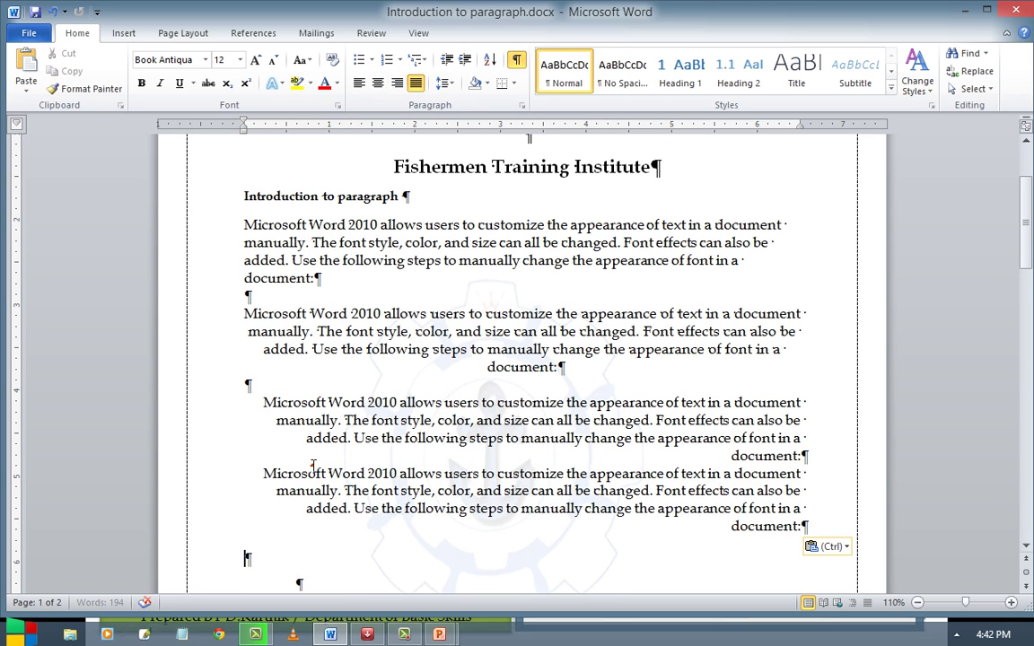
pyautogui.moveTo(808, 528); pyautogui.dragTo(263, 473)
pyautogui.click(415, 83)
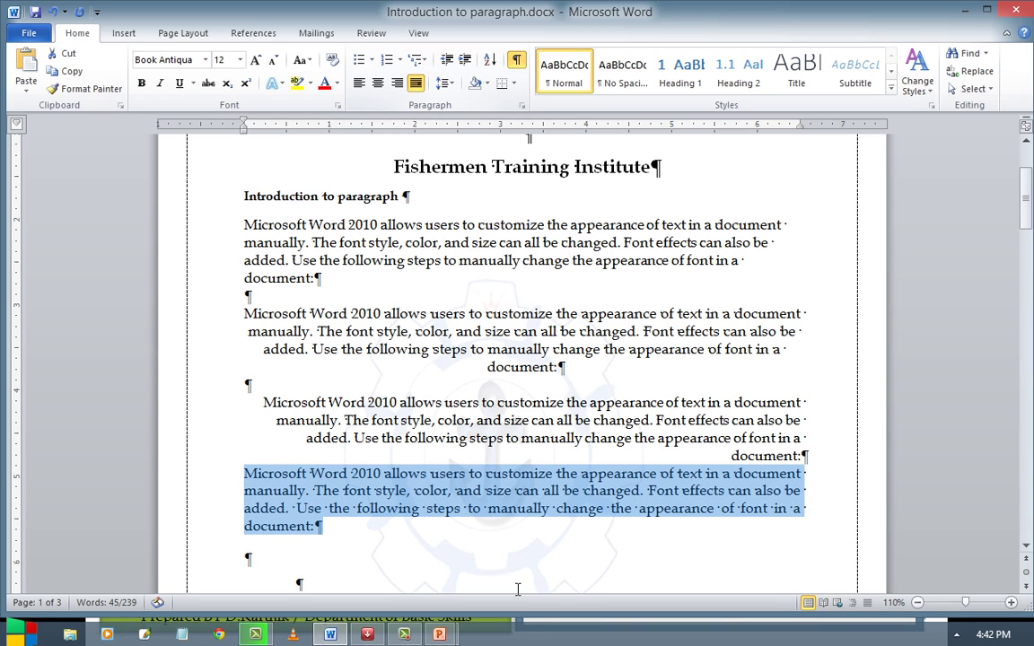
pyautogui.click(296, 246)
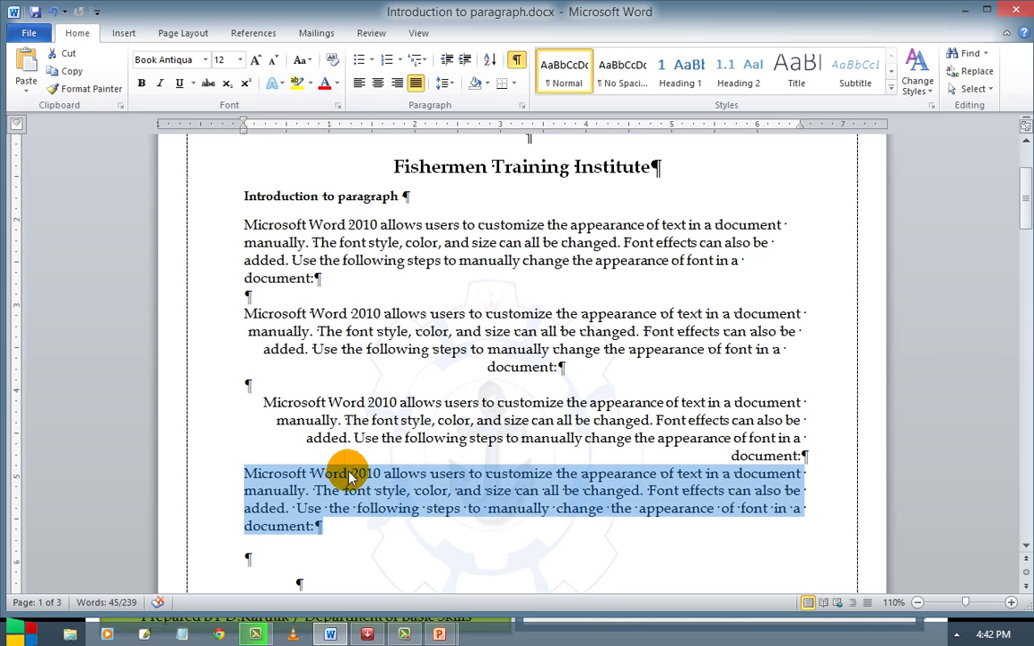
pyautogui.click(344, 539)
# Justify the second and third sample paragraphs
pyautogui.moveTo(347, 528); pyautogui.dragTo(258, 225)
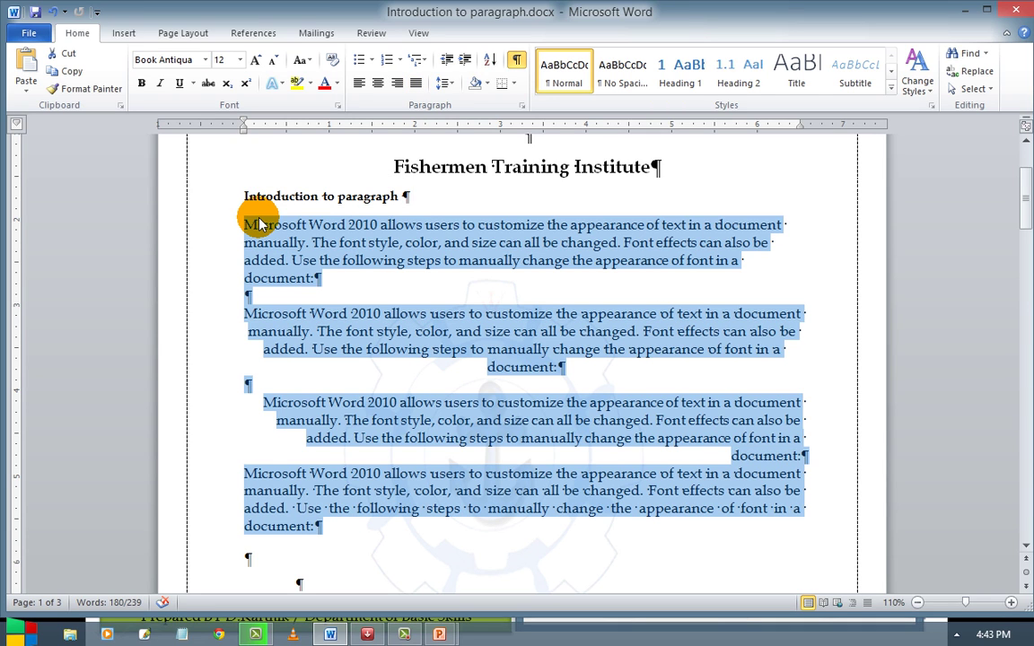
pyautogui.click(468, 397)
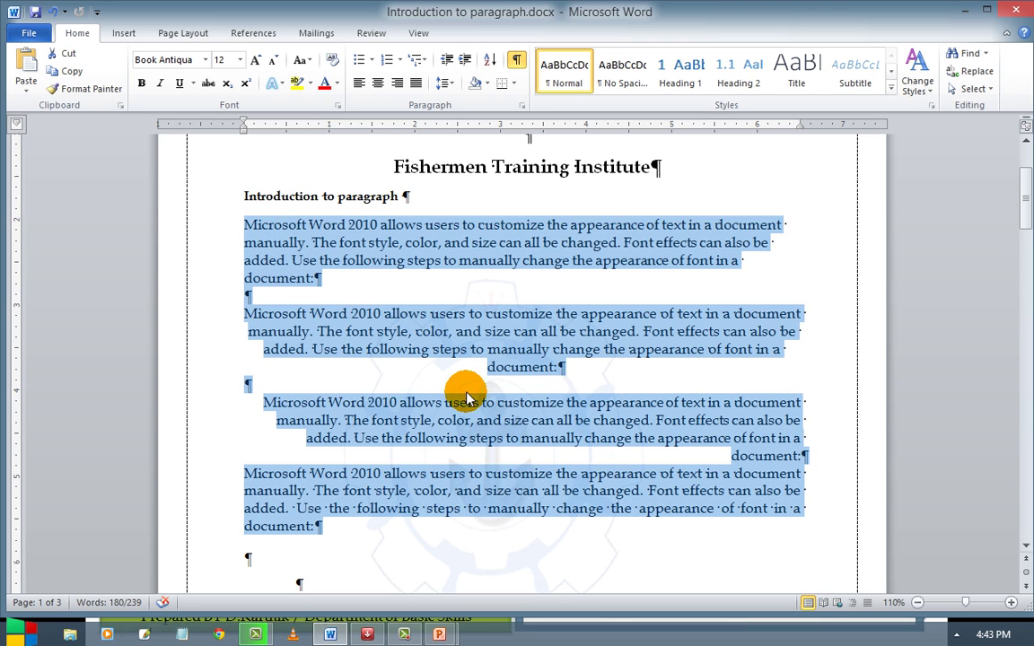
pyautogui.keyDown('shift'); pyautogui.click(266, 363); pyautogui.keyUp('shift')
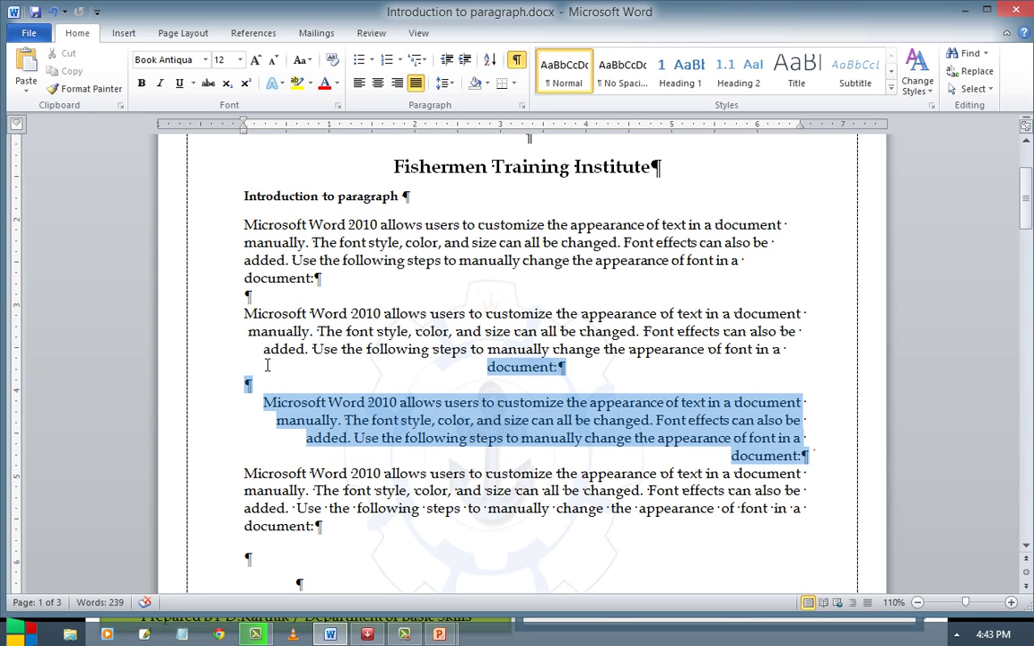
pyautogui.click(398, 84)
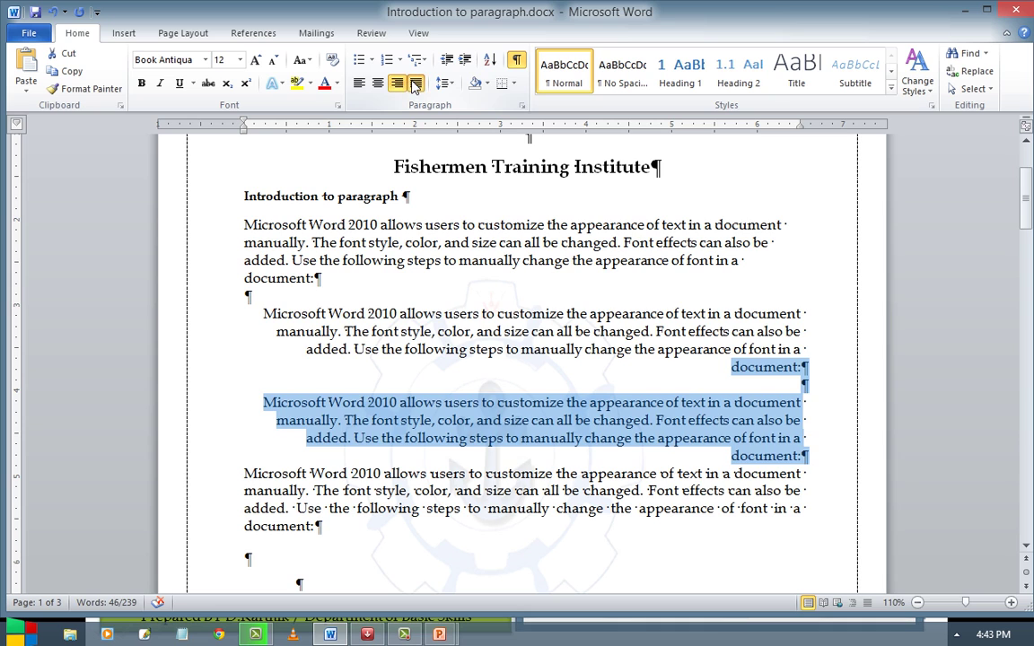
pyautogui.click(415, 83)
# Justify the first and second sample paragraphs
pyautogui.moveTo(330, 362); pyautogui.dragTo(244, 242)
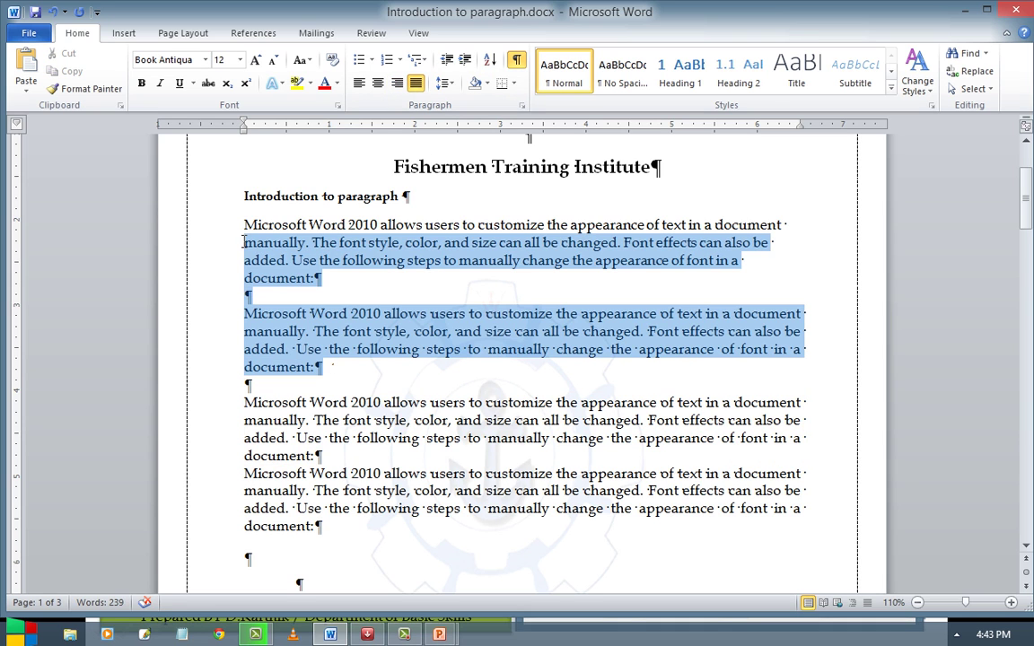
pyautogui.moveTo(503, 375); pyautogui.dragTo(244, 224)
pyautogui.click(398, 84)
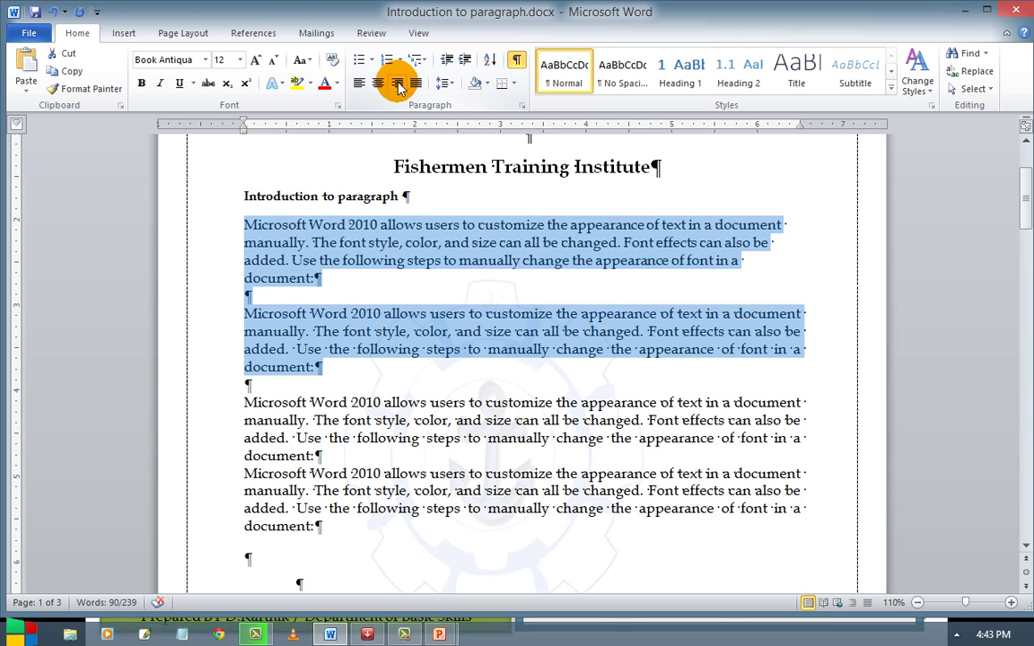
pyautogui.click(416, 82)
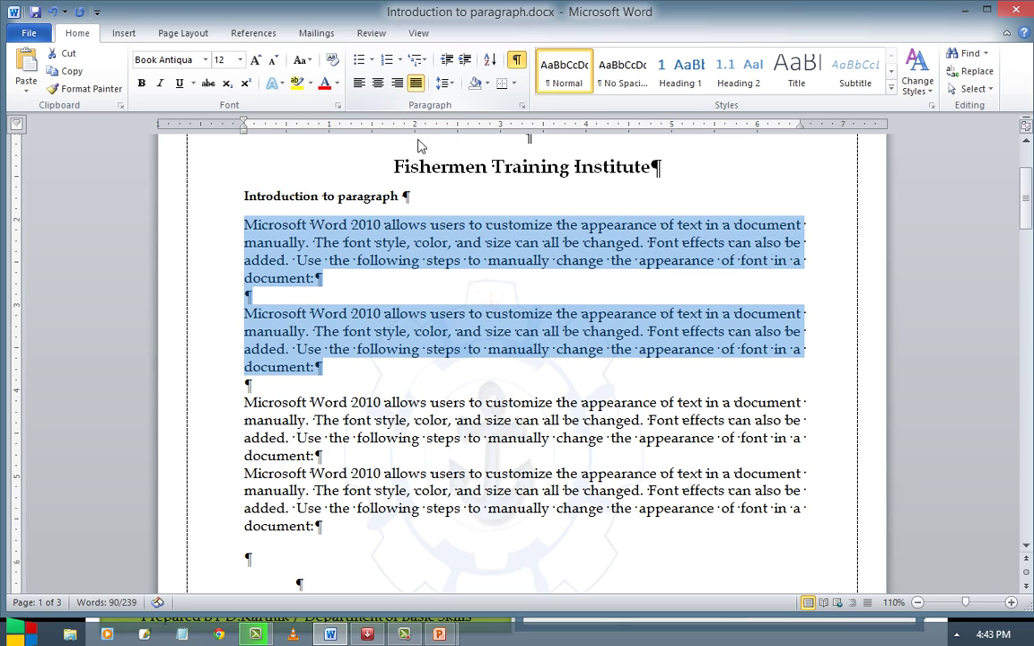
pyautogui.click(455, 280)
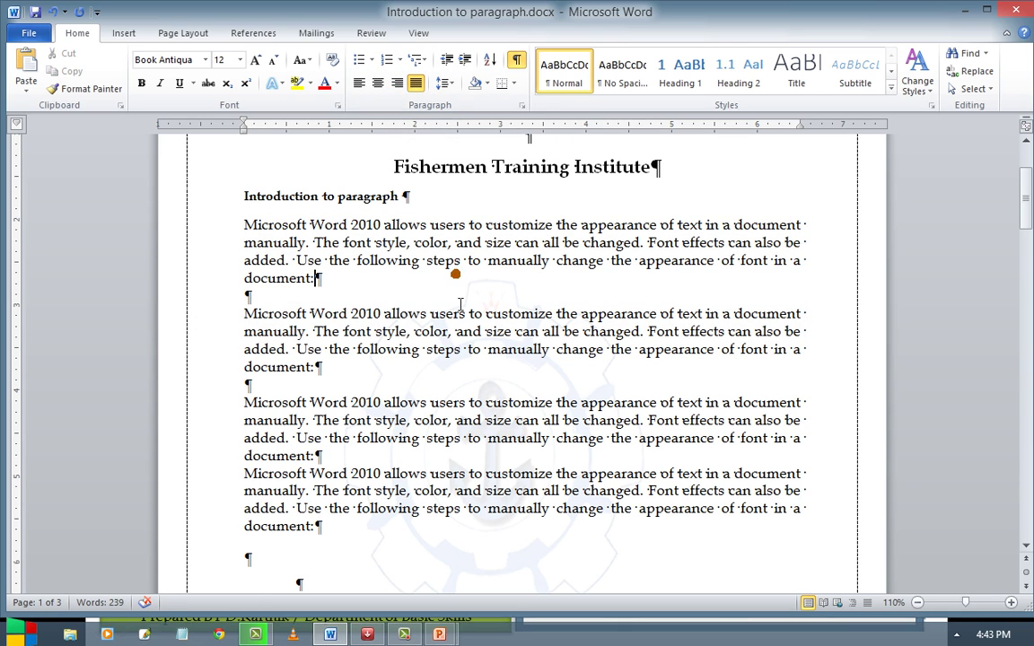
# Select all four sample paragraphs and open Line Spacing Options from the spacing menu
pyautogui.moveTo(323, 527); pyautogui.dragTo(244, 229)
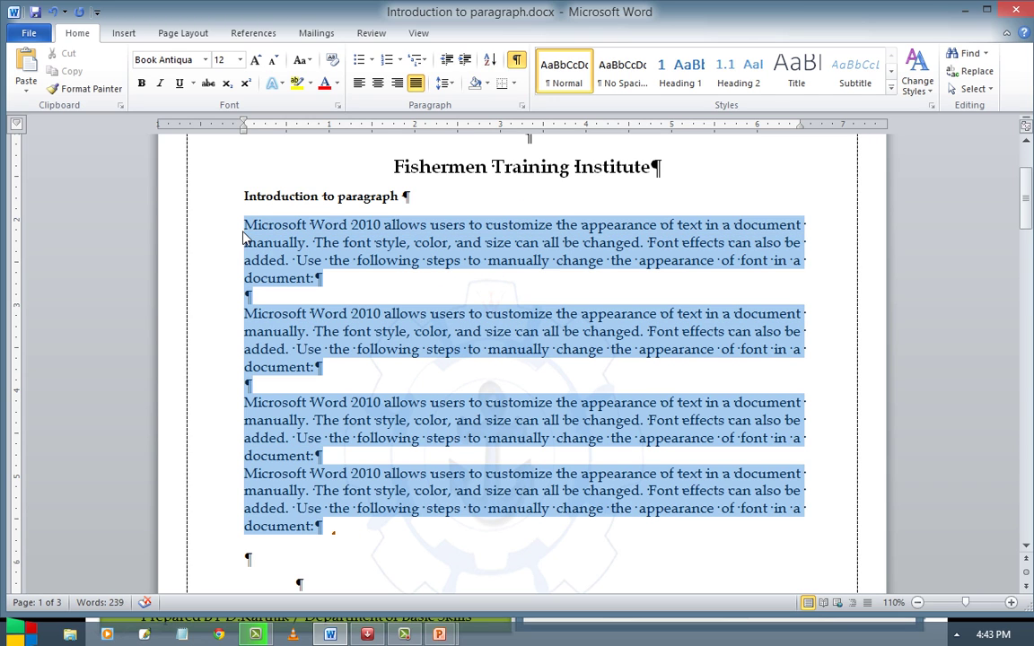
pyautogui.click(452, 84)
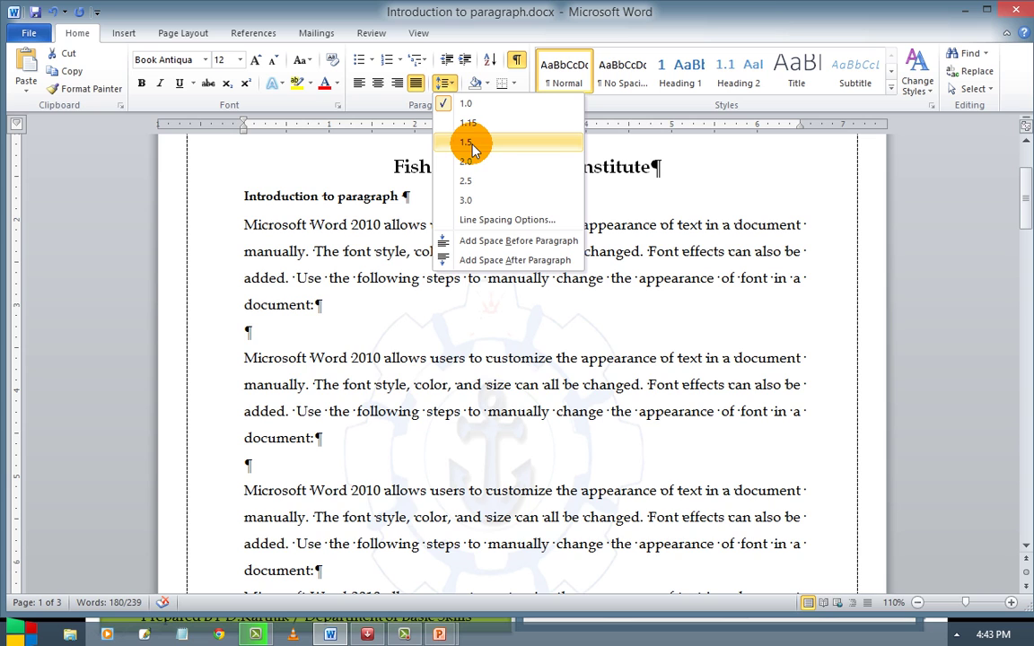
pyautogui.click(477, 221)
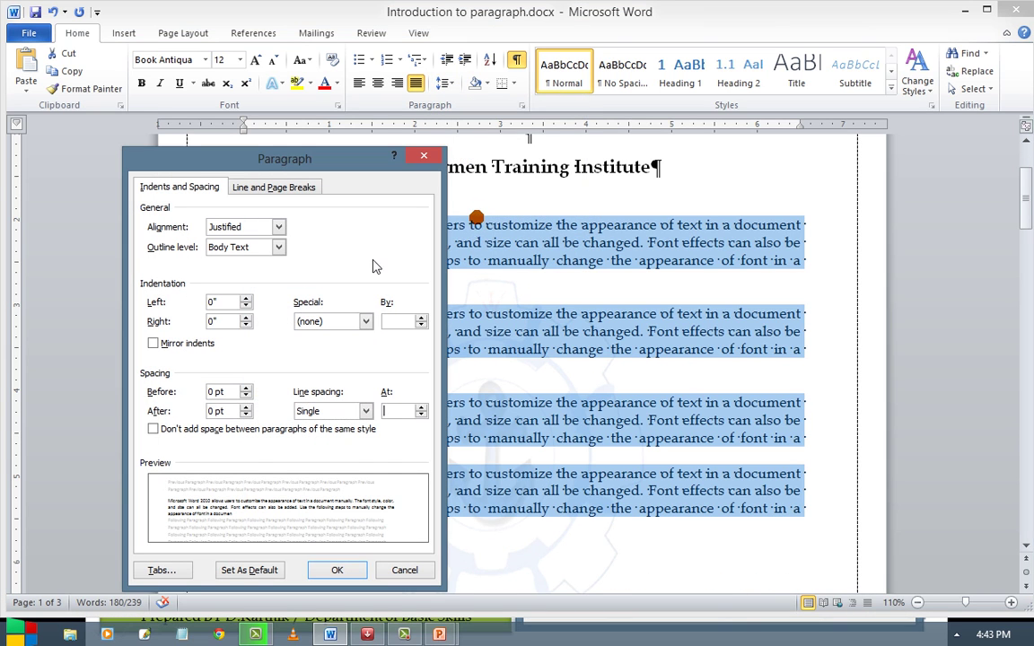
# Try Multiple, At least and Single, then set the paragraphs' line spacing to 1.5 lines
pyautogui.click(233, 393)
pyautogui.click(239, 411)
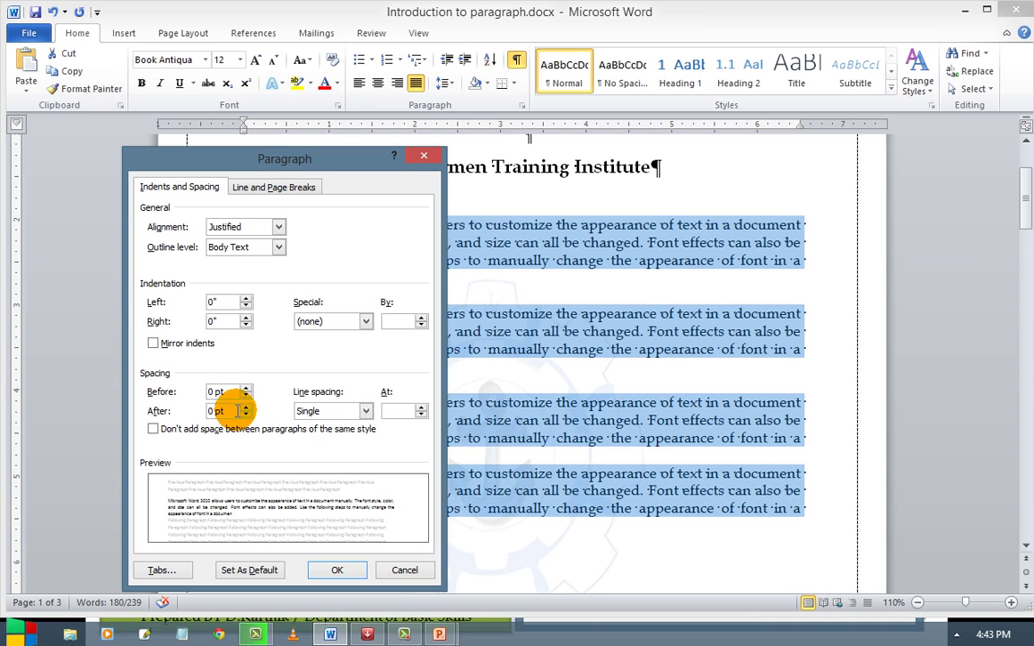
pyautogui.click(309, 411)
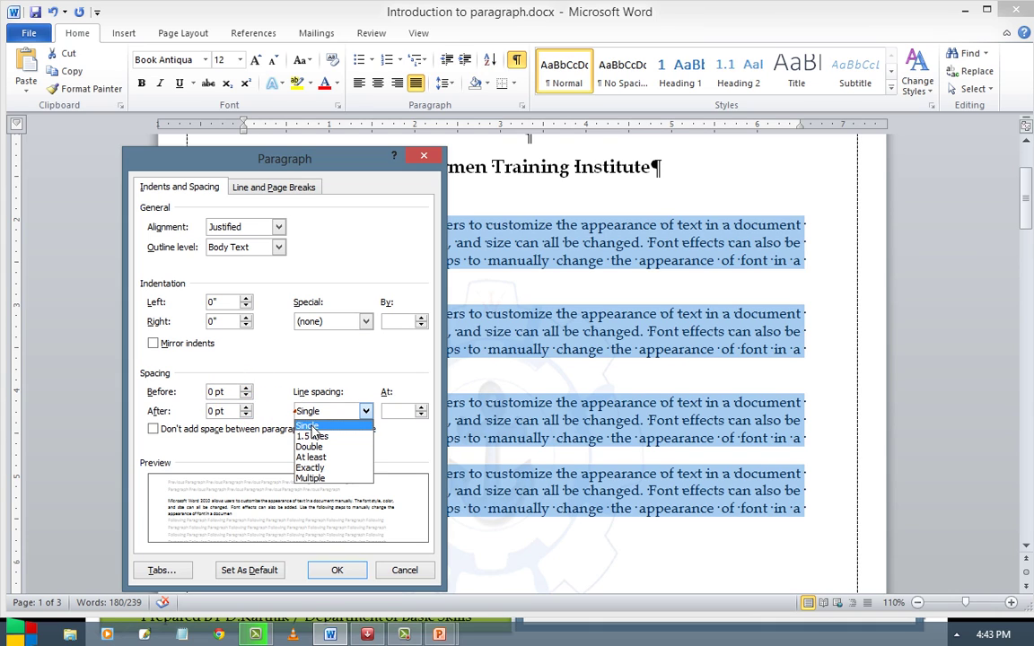
pyautogui.click(323, 480)
pyautogui.click(361, 412)
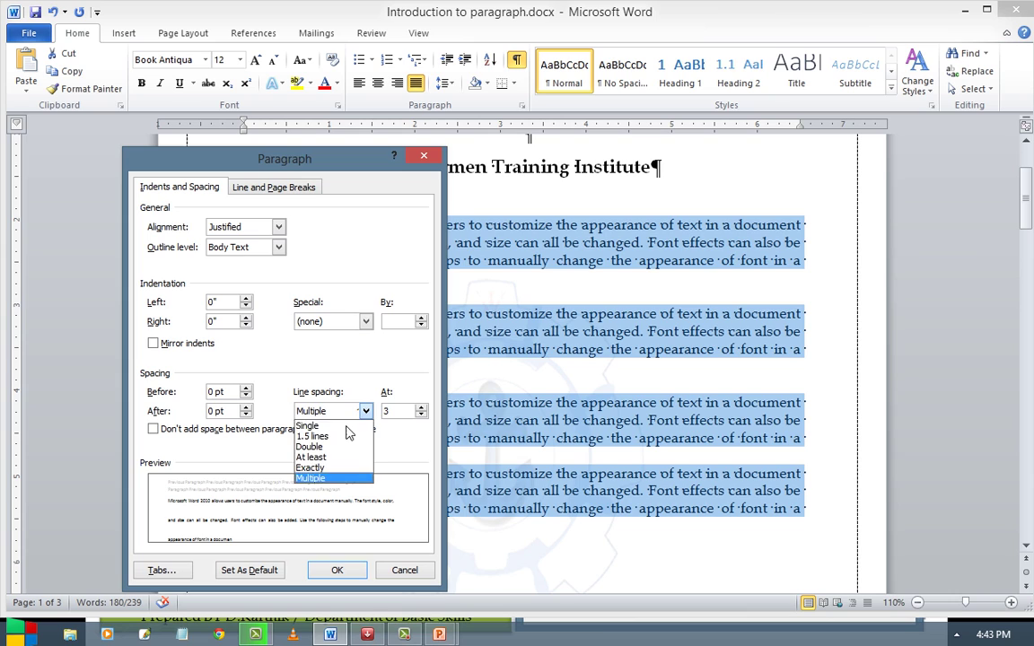
pyautogui.click(337, 460)
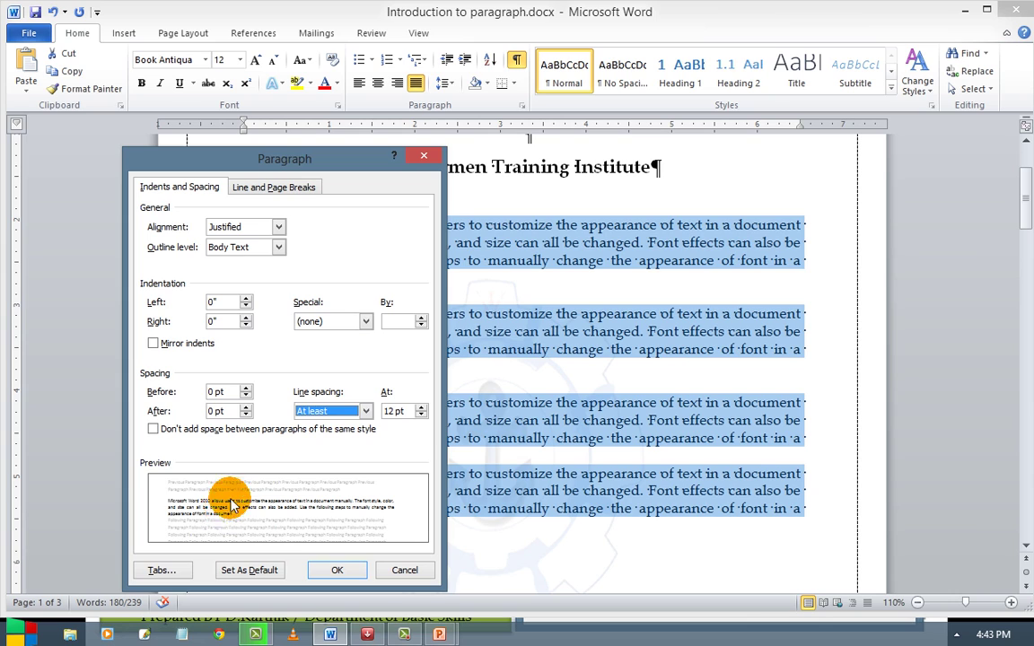
pyautogui.click(338, 413)
pyautogui.click(332, 426)
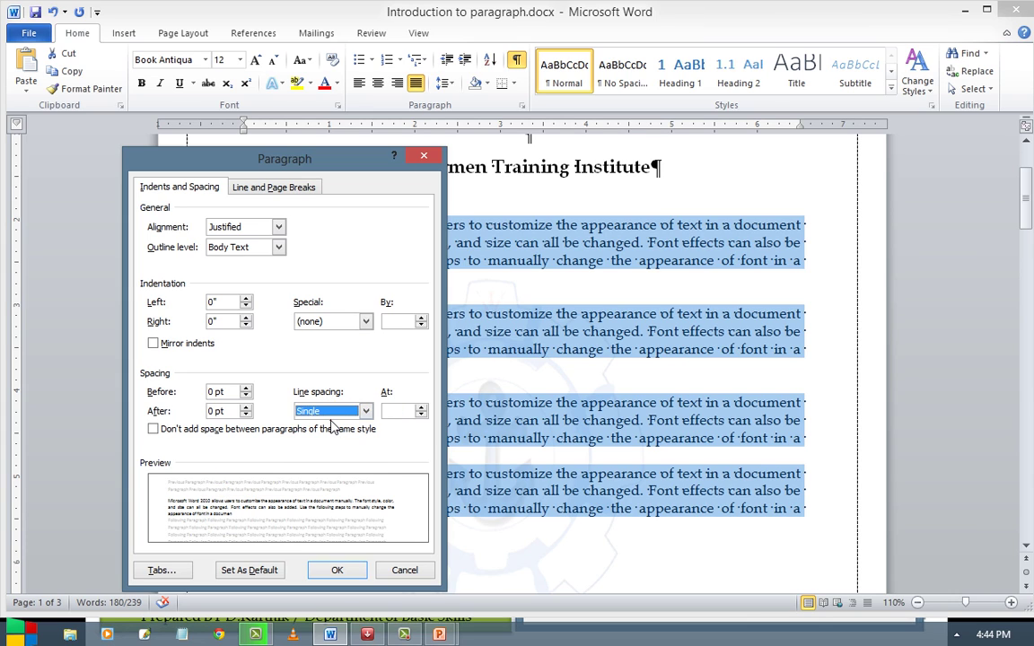
pyautogui.click(366, 412)
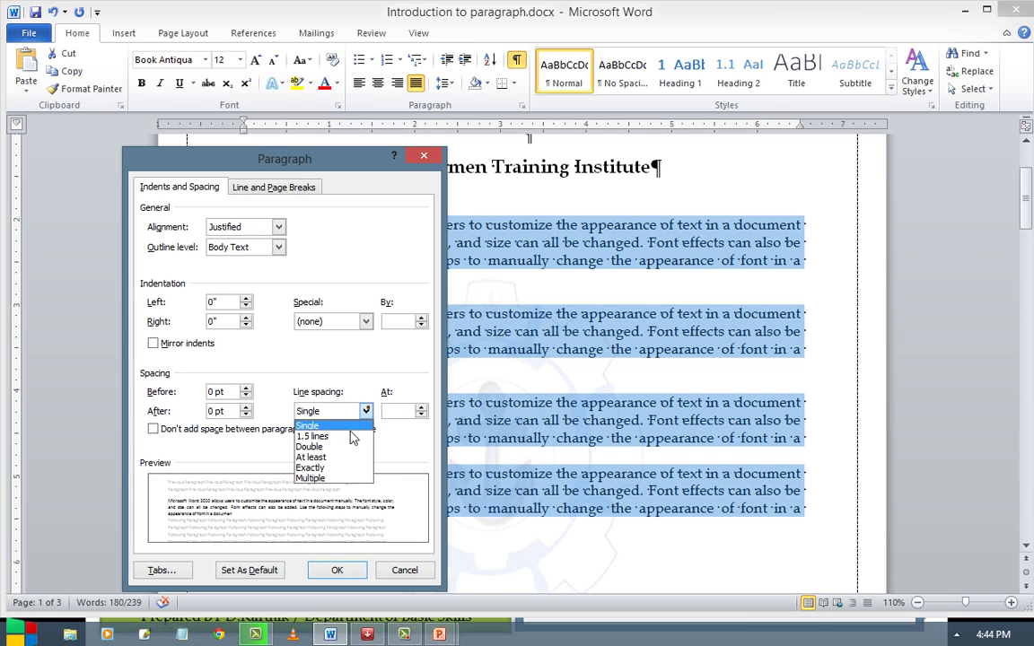
pyautogui.click(352, 437)
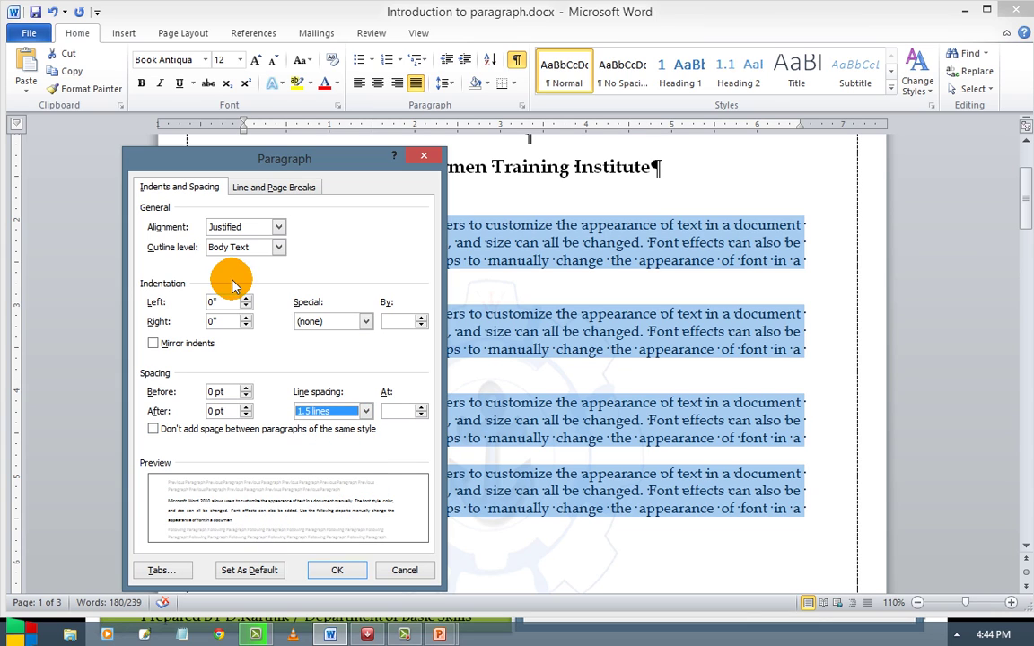
# Add a 0.5" first-line indent and apply the paragraph settings
pyautogui.click(317, 323)
pyautogui.click(313, 346)
pyautogui.click(348, 571)
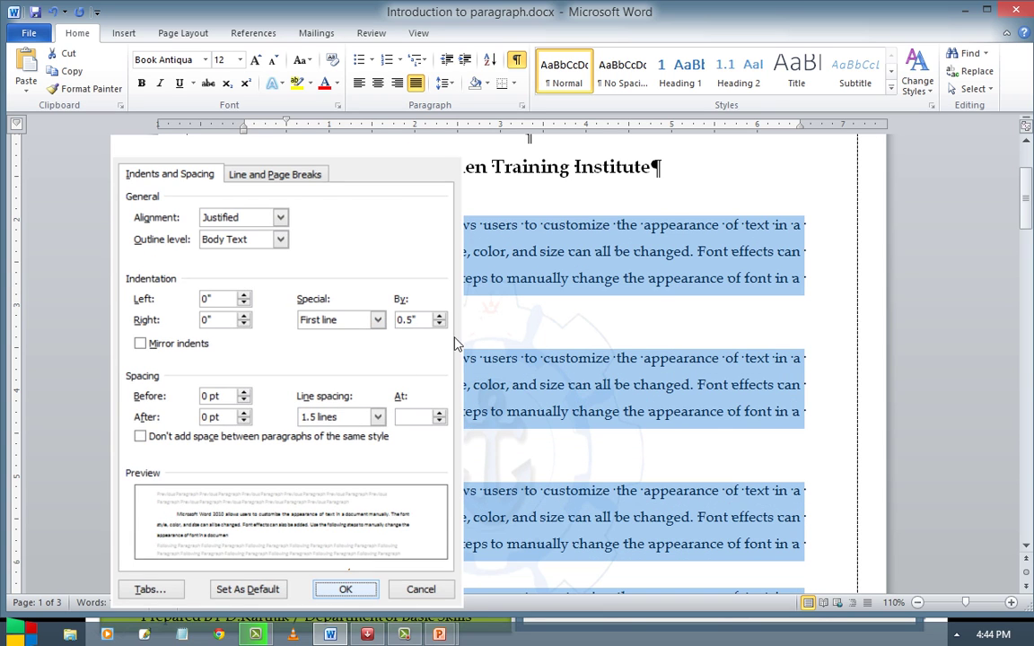
pyautogui.click(313, 252)
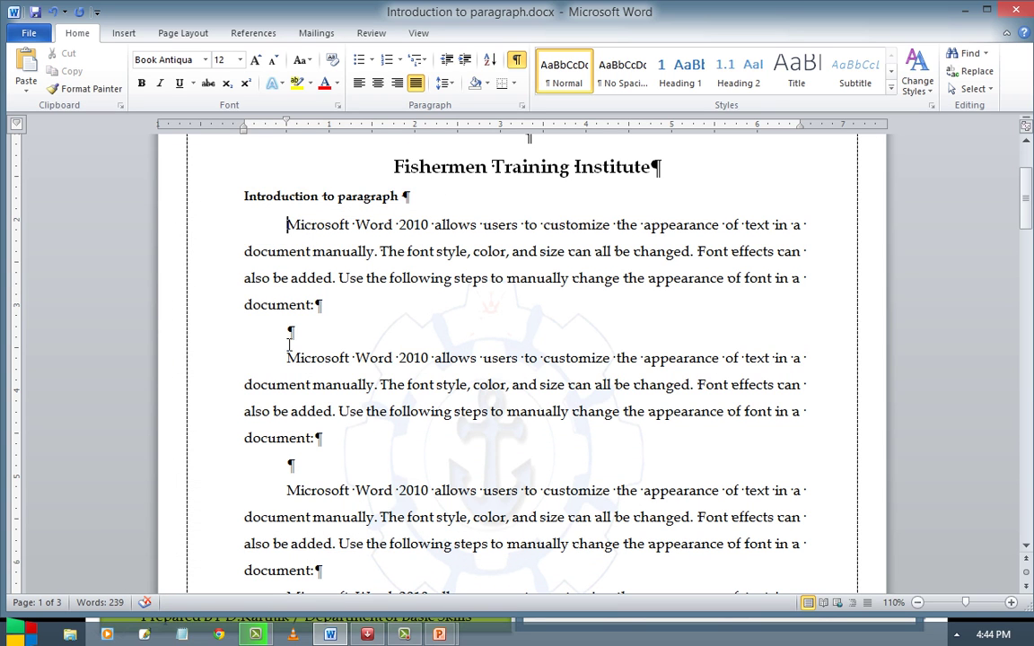
# Shade the first paragraph blue-grey and the second paragraph blue
pyautogui.scroll(-3, 295, 339)
pyautogui.click(271, 381)
pyautogui.scroll(1, 308, 359)
pyautogui.scroll(5, 308, 359)
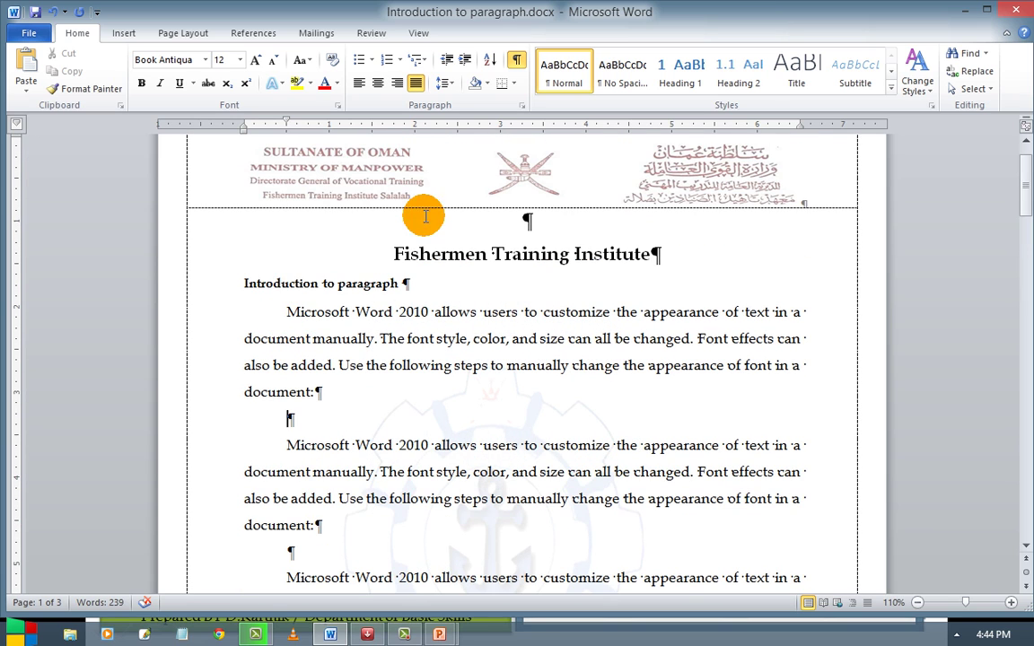
pyautogui.moveTo(343, 391)
pyautogui.mouseDown()
pyautogui.moveTo(279, 353)
pyautogui.moveTo(279, 320)
pyautogui.moveTo(290, 329)
pyautogui.mouseUp()
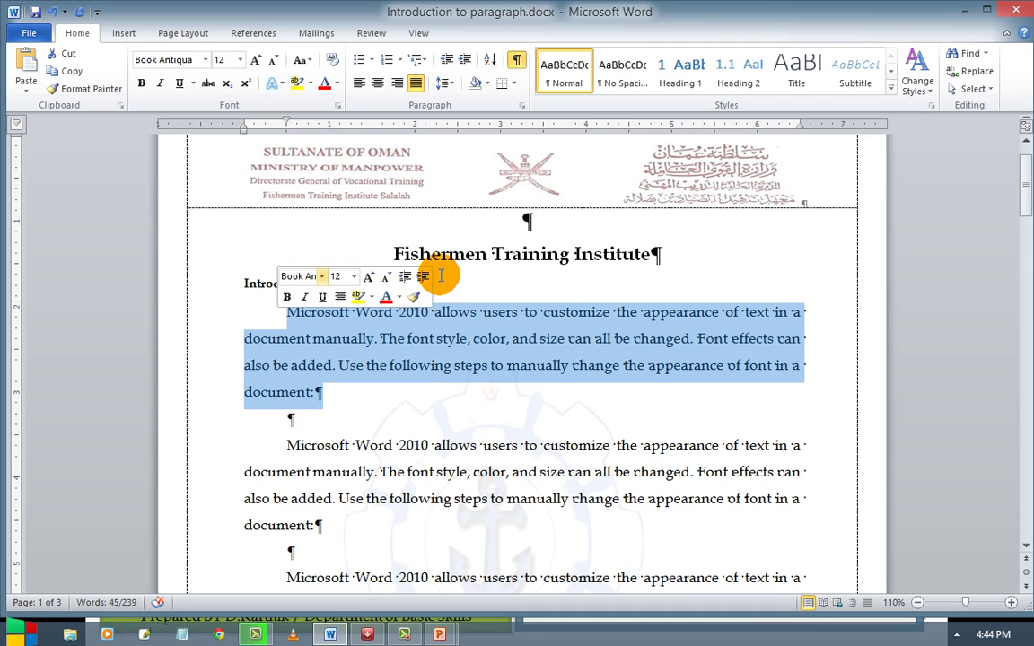
pyautogui.click(486, 83)
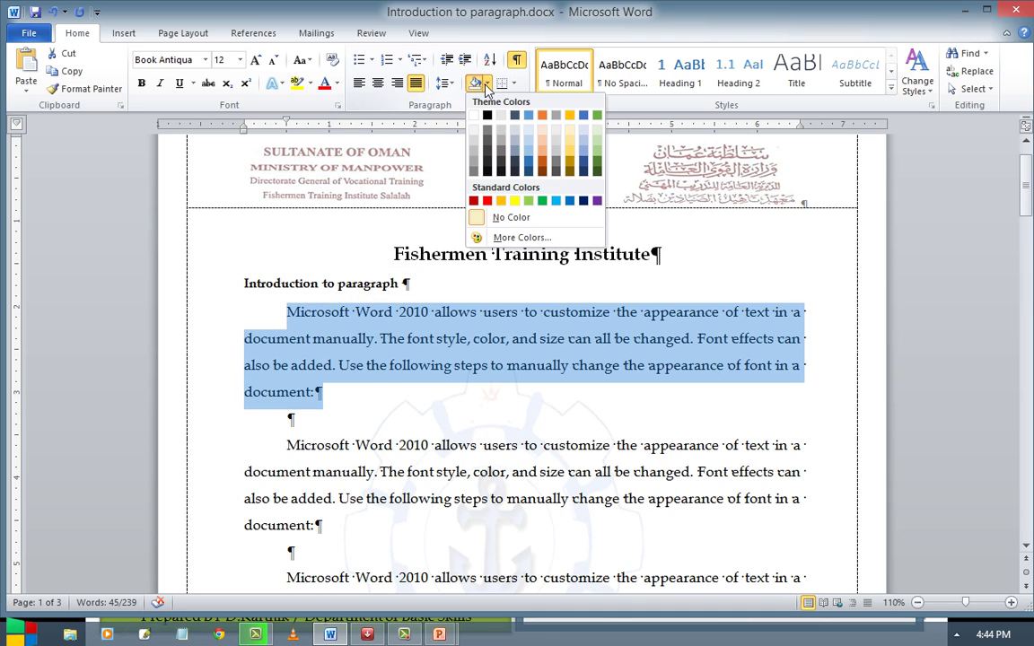
pyautogui.click(516, 154)
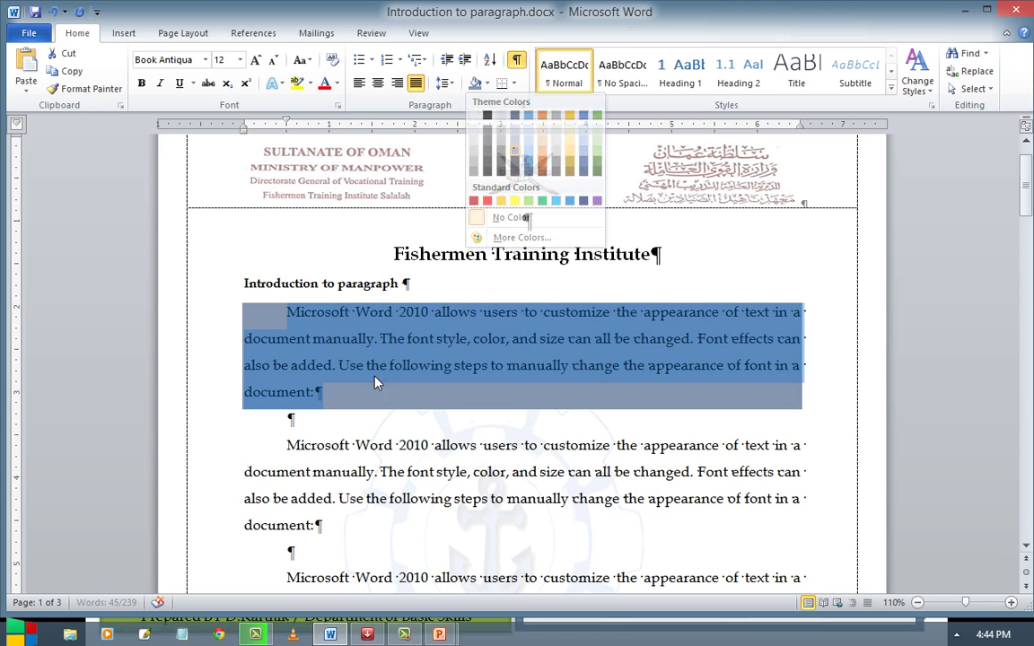
pyautogui.moveTo(290, 449); pyautogui.dragTo(317, 536)
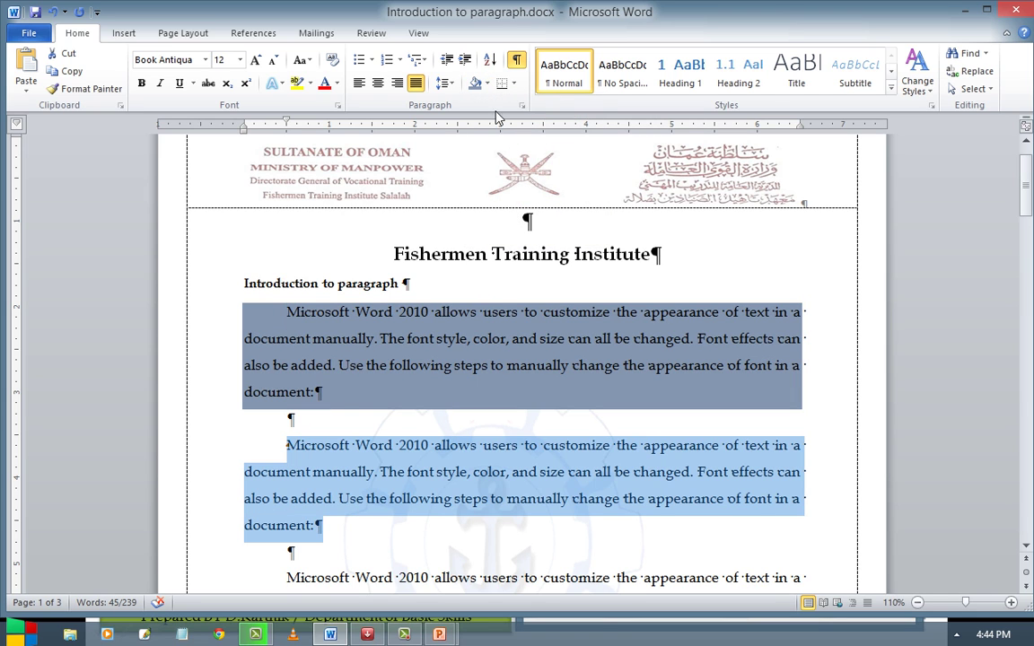
pyautogui.click(485, 83)
pyautogui.click(558, 201)
pyautogui.scroll(-2, 405, 319)
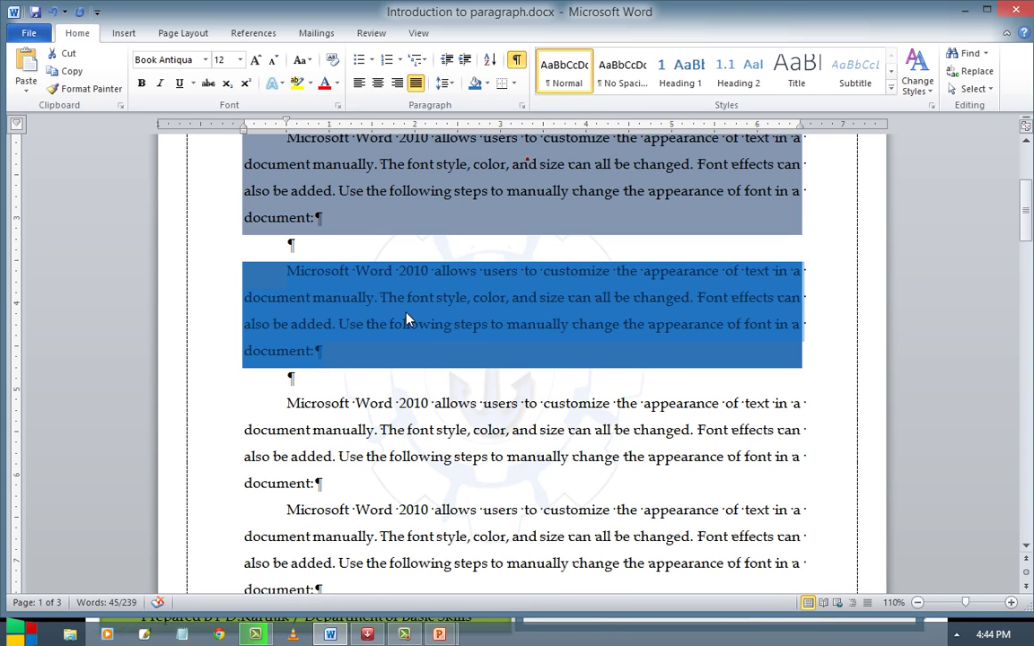
# Shade the third paragraph dark brown and the fourth paragraph dark grey
pyautogui.moveTo(287, 405); pyautogui.dragTo(315, 484)
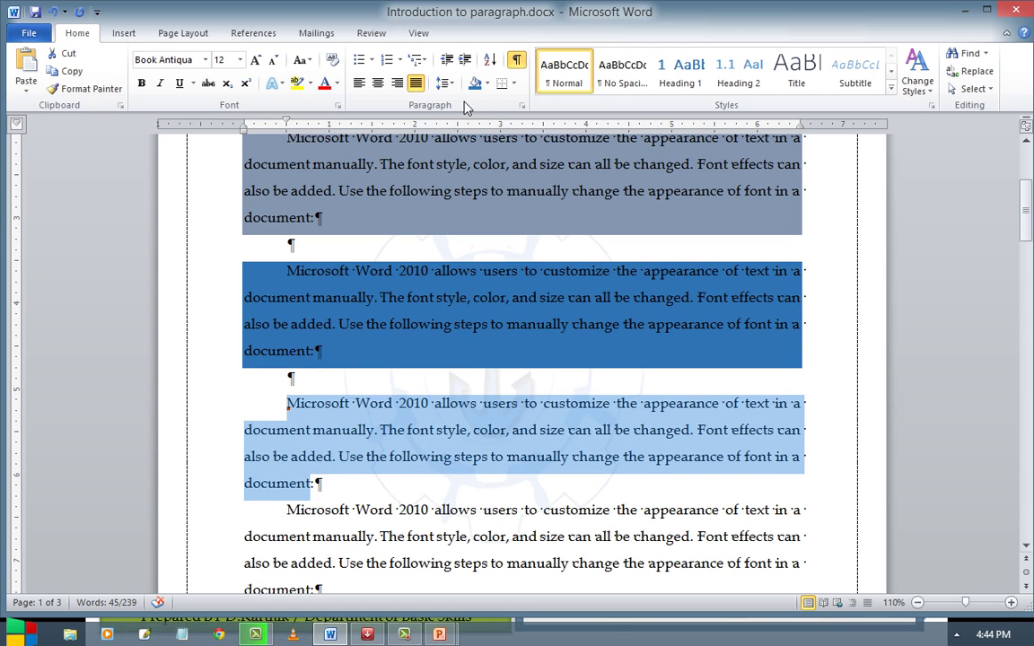
pyautogui.click(488, 83)
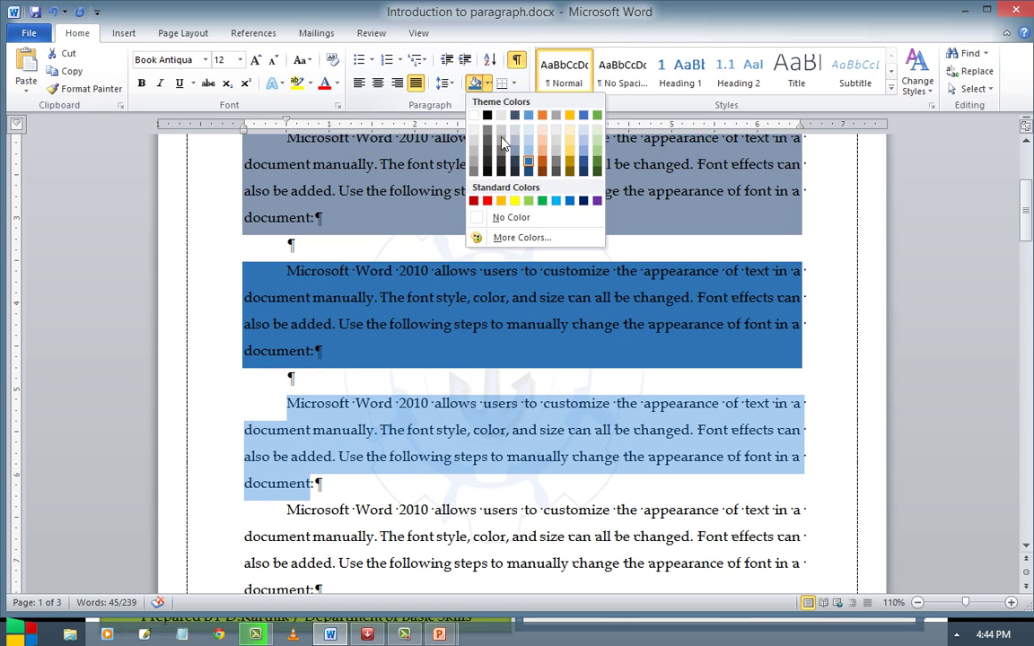
pyautogui.click(543, 171)
pyautogui.click(406, 465)
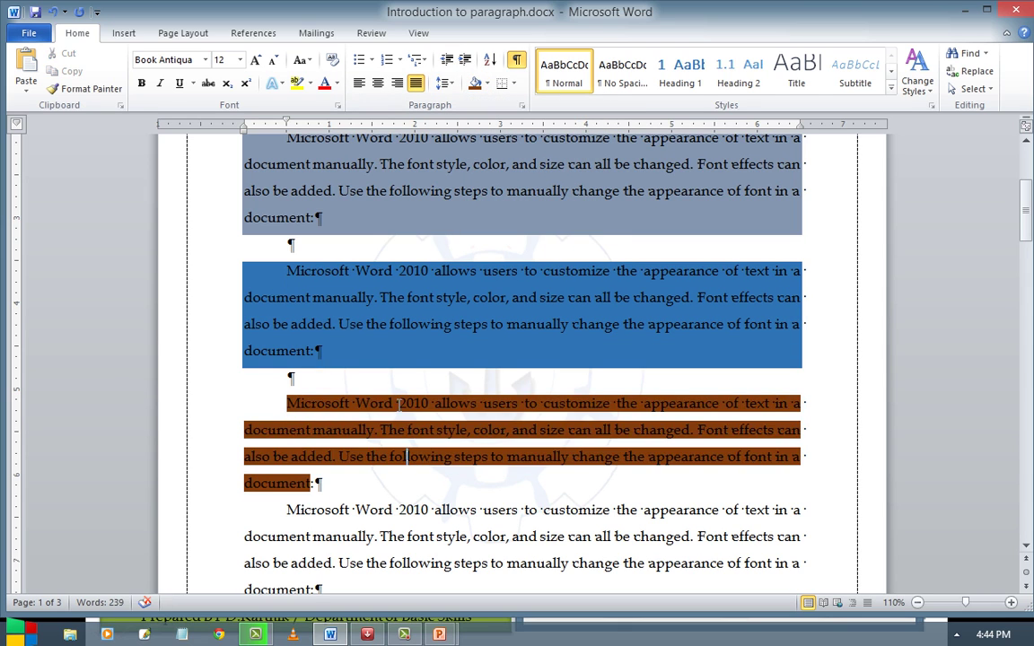
pyautogui.scroll(-1, 330, 369)
pyautogui.moveTo(287, 427); pyautogui.dragTo(320, 505)
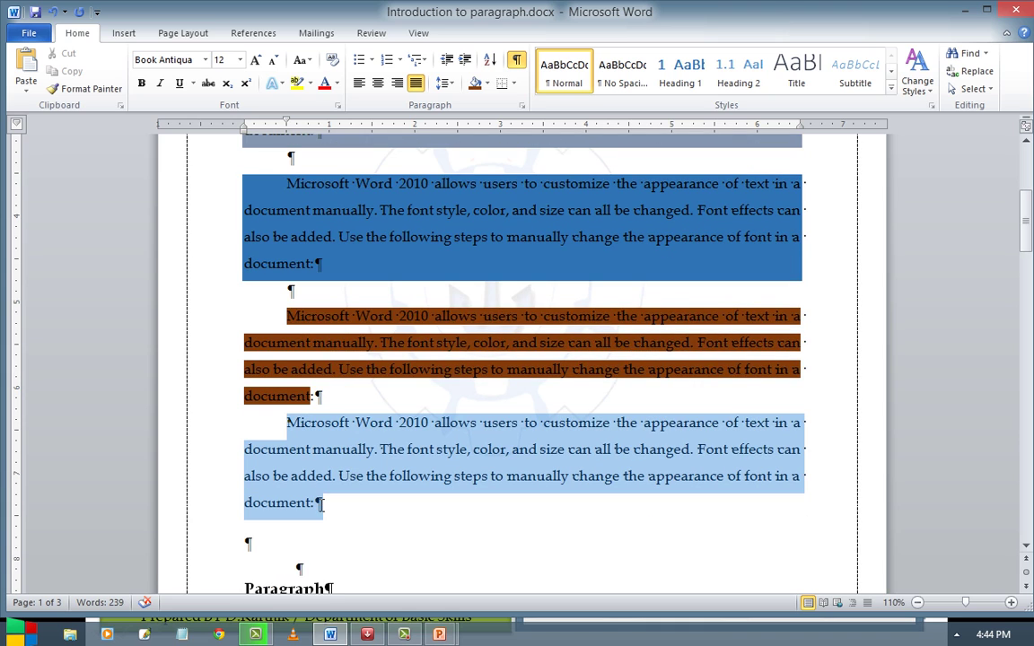
pyautogui.click(485, 83)
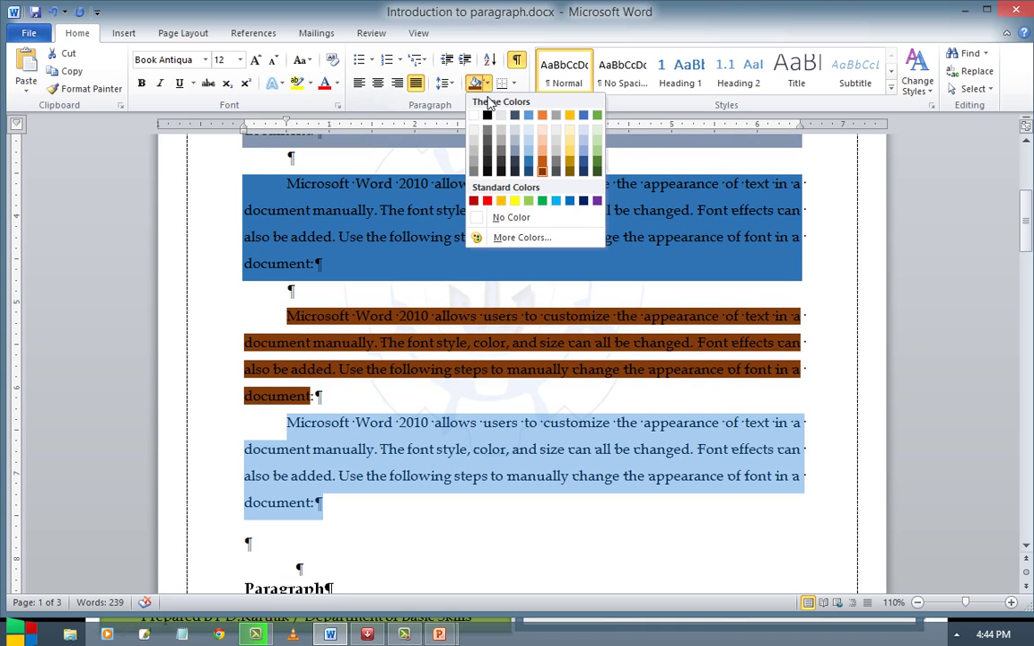
pyautogui.click(501, 164)
pyautogui.click(485, 392)
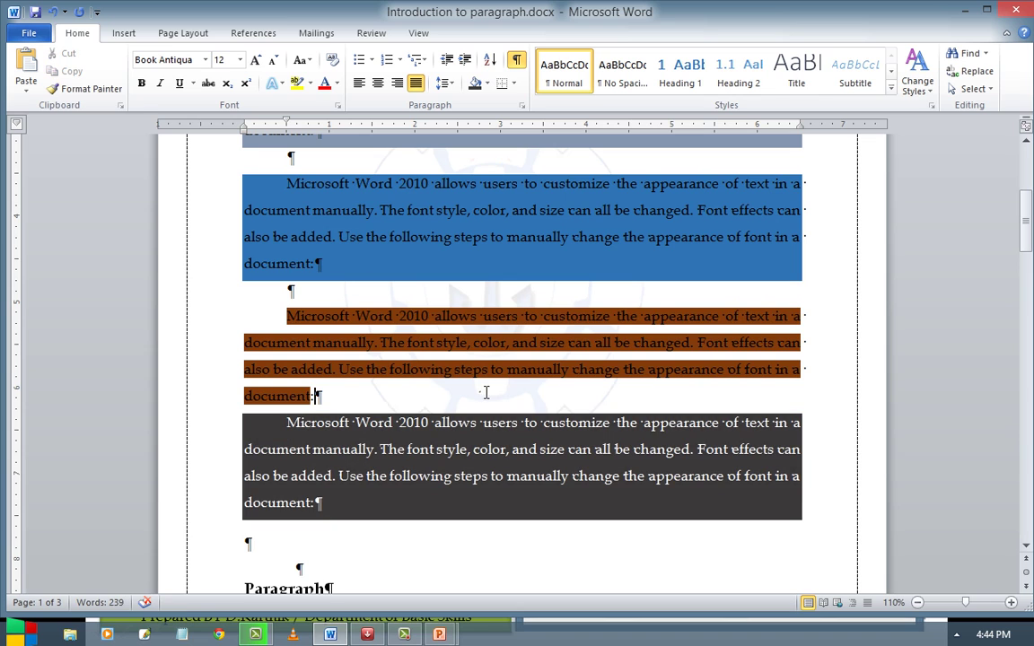
pyautogui.scroll(2, 480, 393)
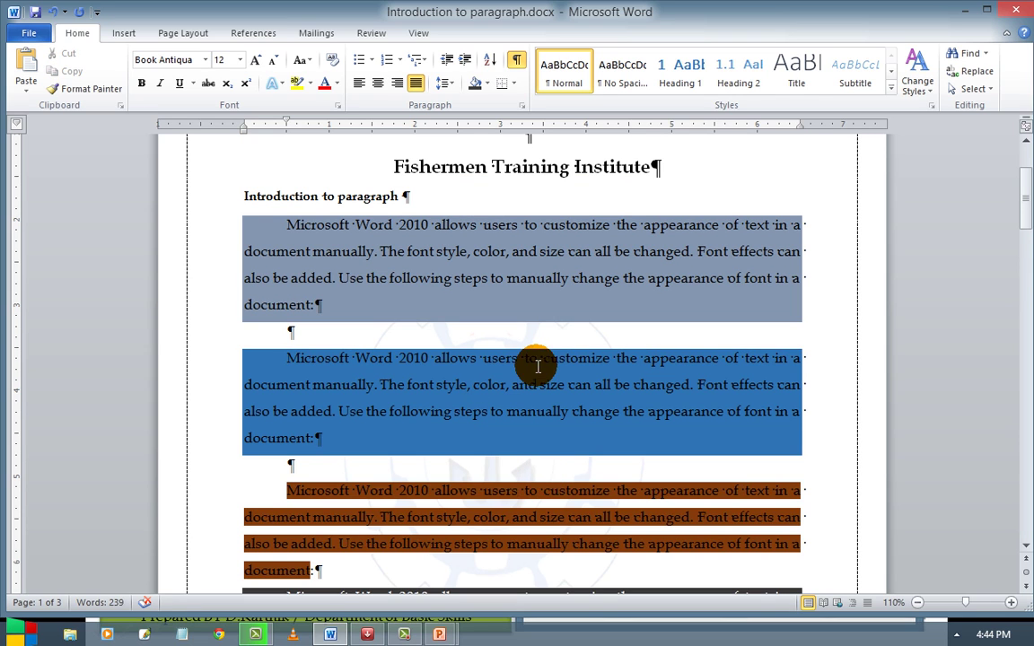
# Box the Fishermen Training Institute title with All Borders and border the 'Introduction to paragraph' line
pyautogui.click(395, 167)
pyautogui.click(513, 84)
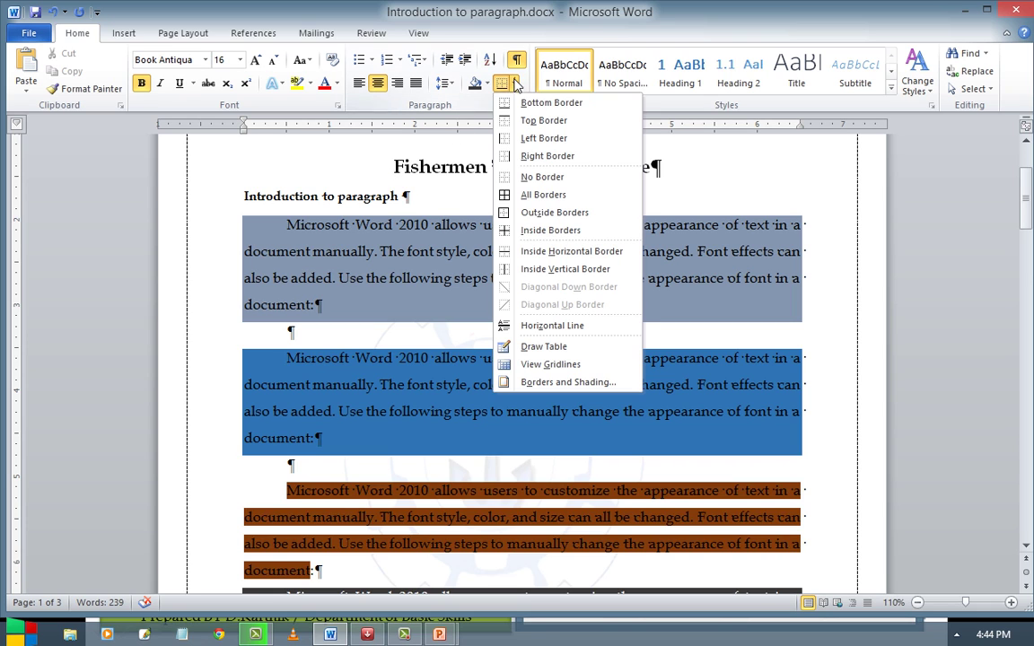
pyautogui.click(546, 195)
pyautogui.click(565, 208)
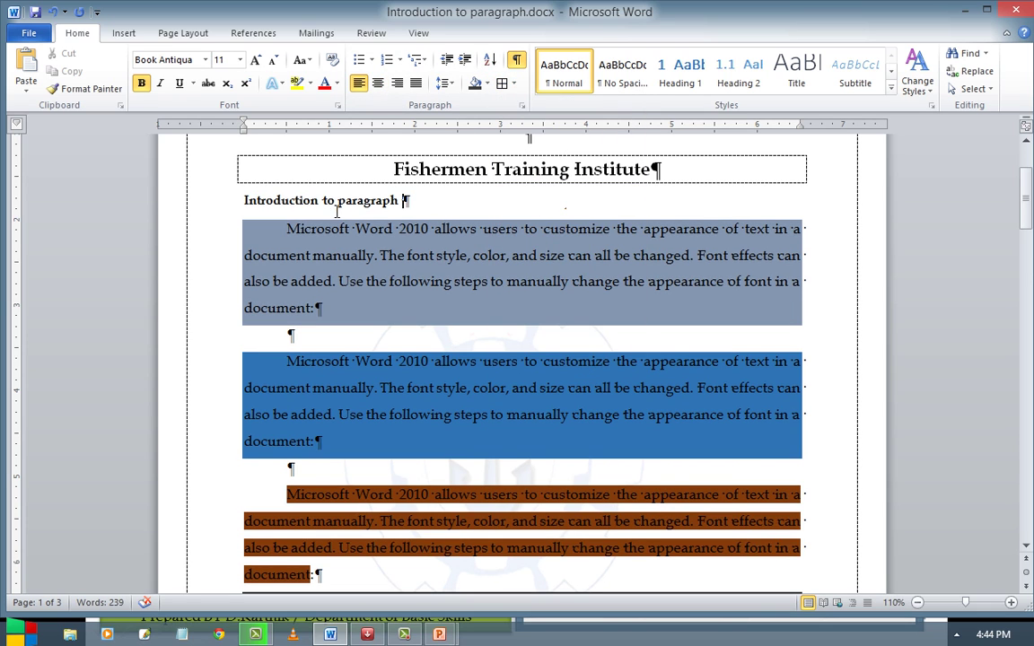
pyautogui.moveTo(243, 201); pyautogui.dragTo(409, 205)
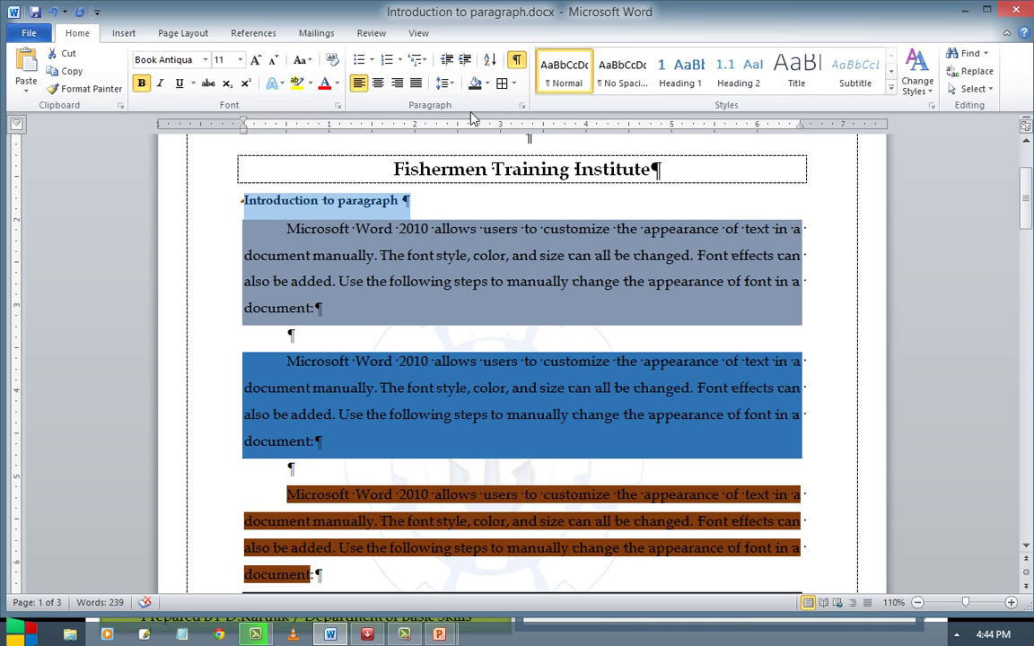
pyautogui.click(501, 82)
# Add box borders around the blue second paragraph and the dark grey fourth paragraph
pyautogui.click(459, 231)
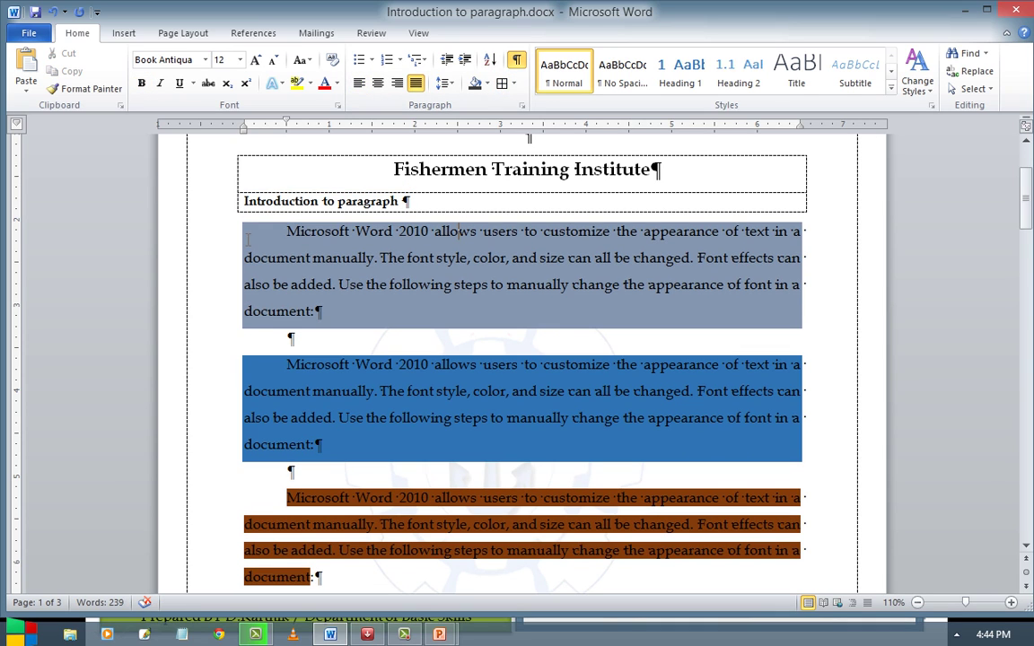
pyautogui.moveTo(255, 362); pyautogui.dragTo(281, 467)
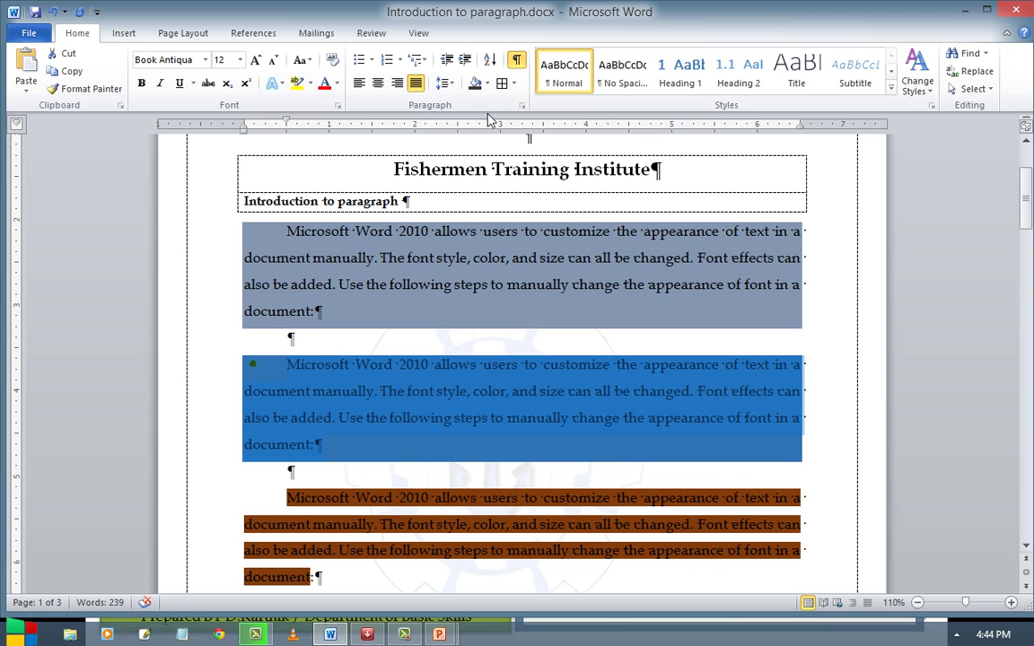
pyautogui.click(502, 82)
pyautogui.click(458, 419)
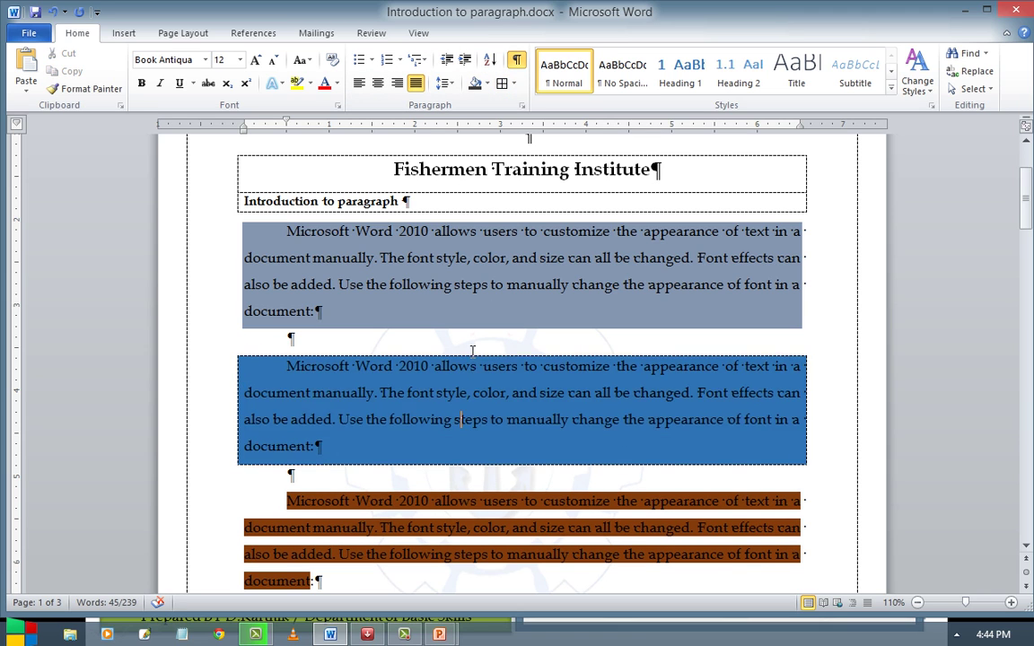
pyautogui.scroll(-1, 472, 350)
pyautogui.click(415, 377)
pyautogui.scroll(-2, 286, 459)
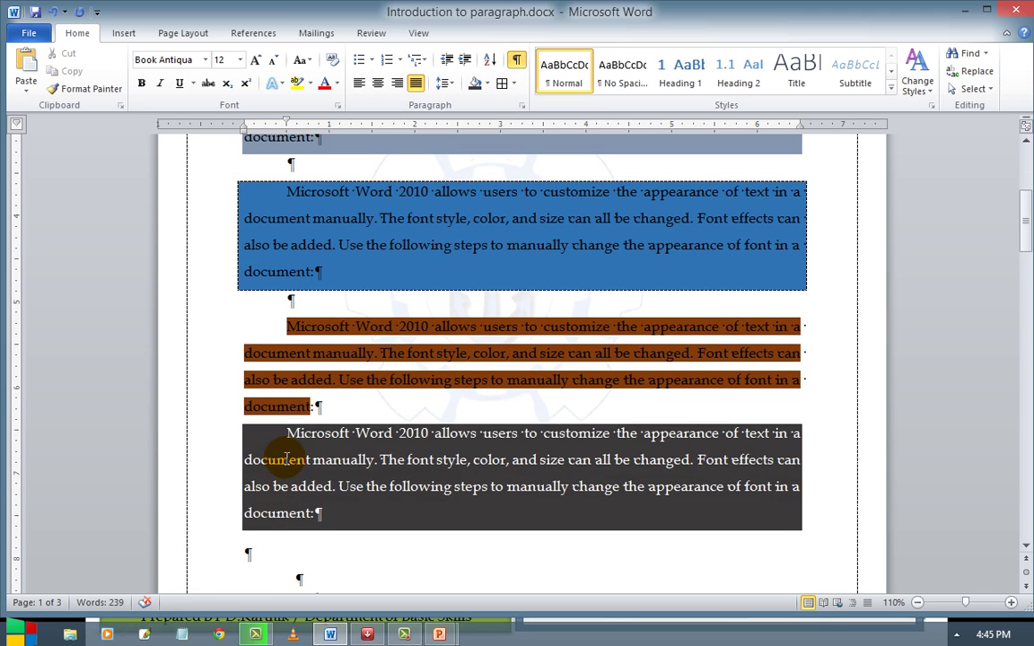
pyautogui.moveTo(286, 433); pyautogui.dragTo(317, 509)
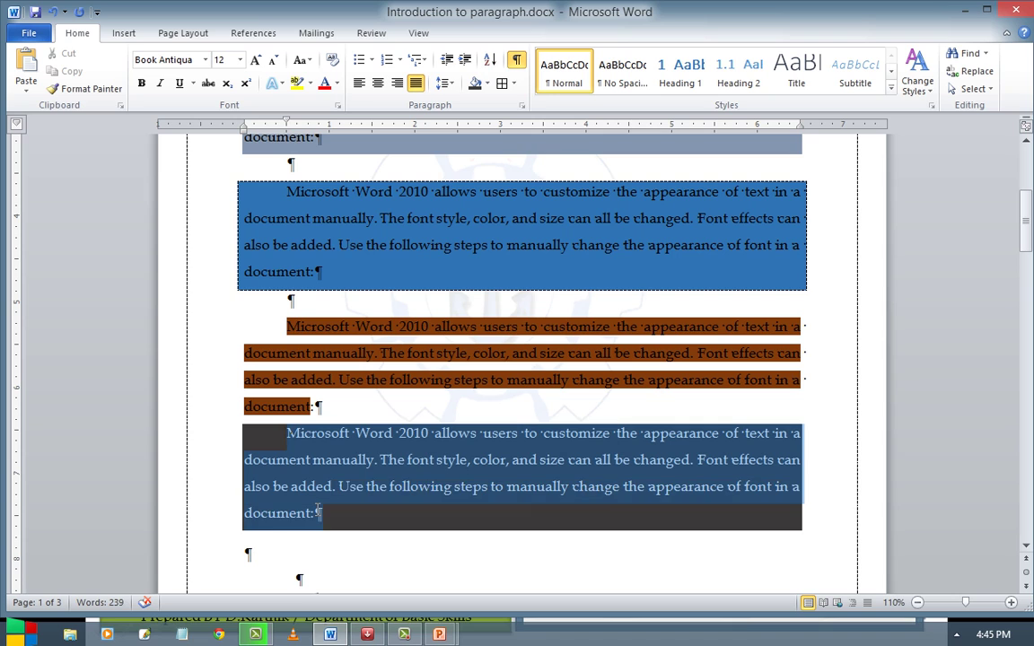
pyautogui.click(502, 83)
pyautogui.click(450, 432)
pyautogui.scroll(-1, 441, 423)
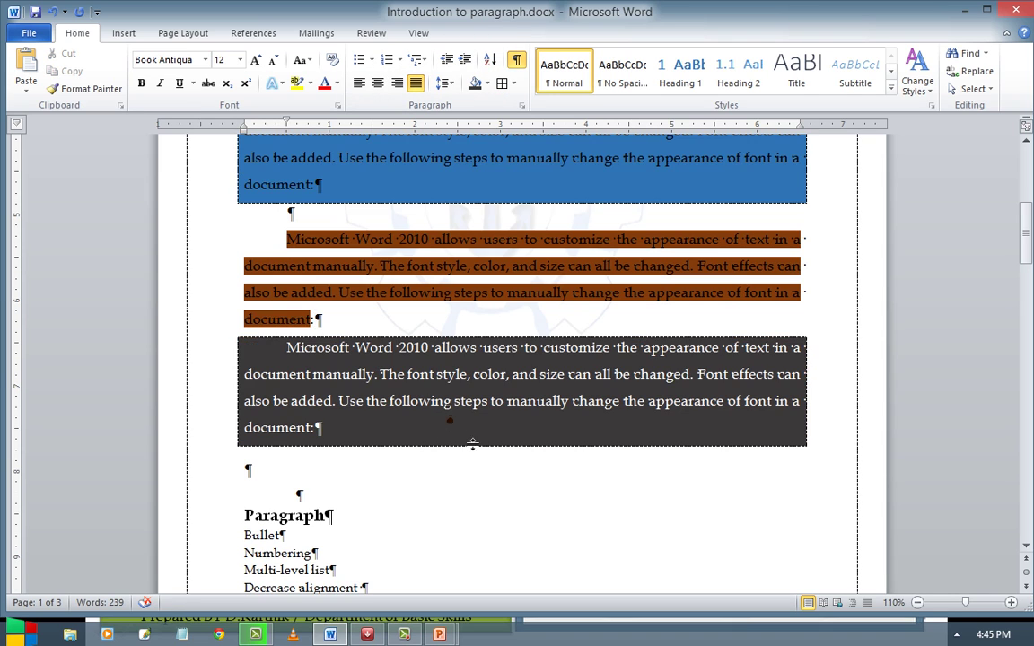
pyautogui.scroll(4, 388, 461)
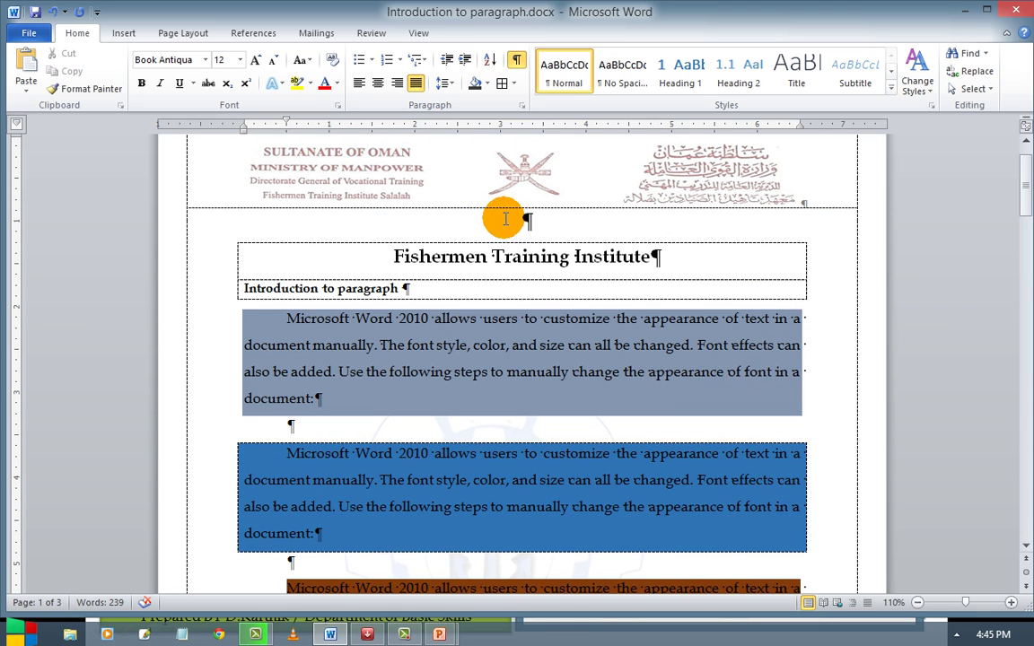
# Change the brown paragraph's line spacing from 1.5 lines to Single, keeping First line 0.5"
pyautogui.click(521, 106)
pyautogui.moveTo(334, 164); pyautogui.dragTo(414, 93)
pyautogui.click(358, 100)
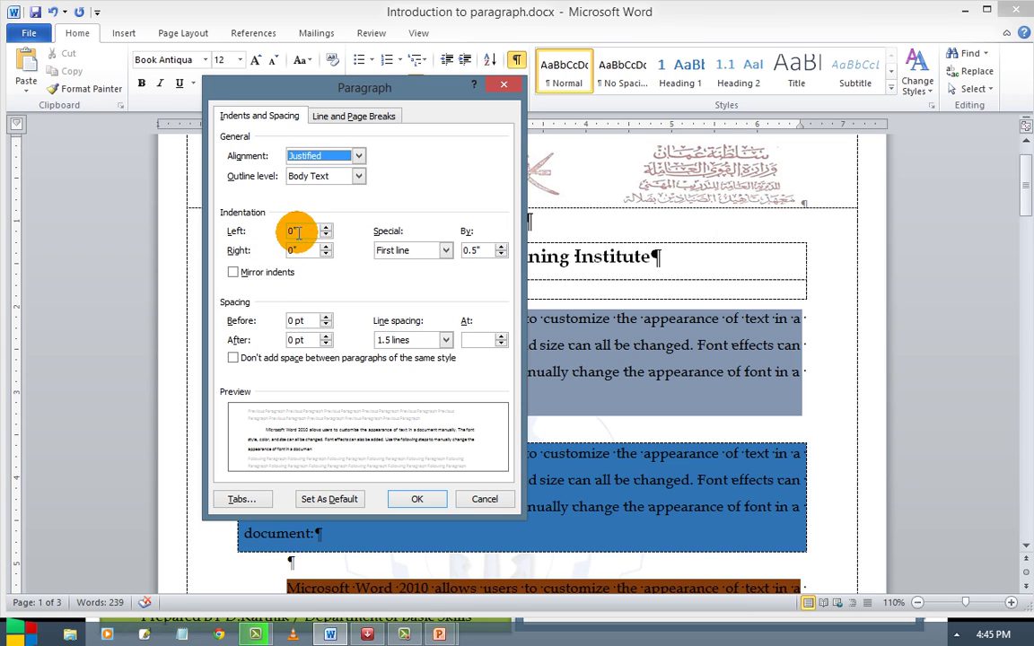
pyautogui.click(406, 252)
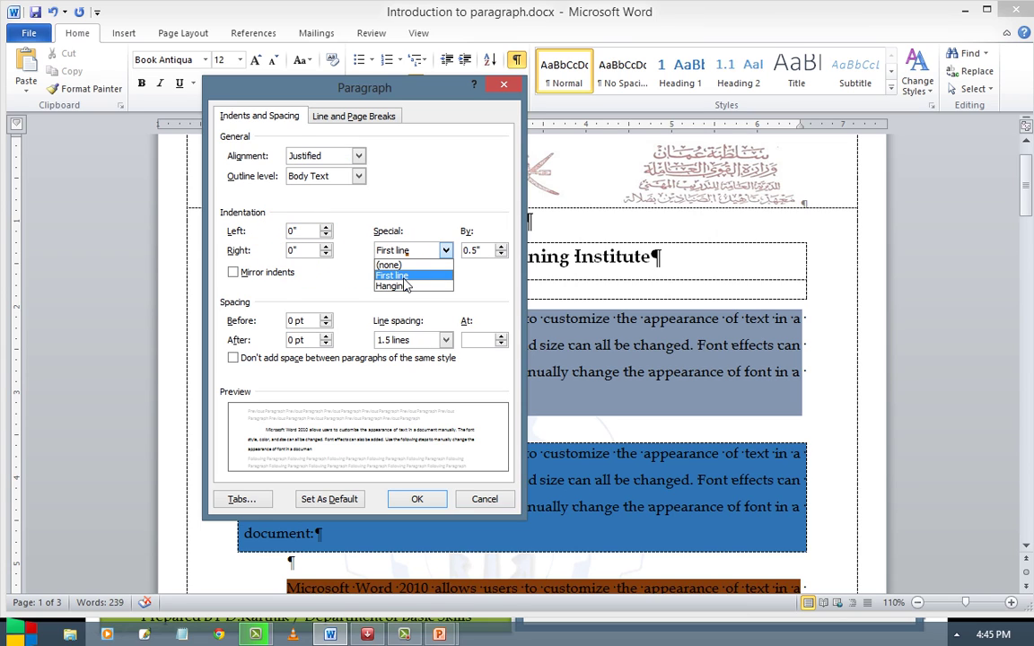
pyautogui.click(392, 275)
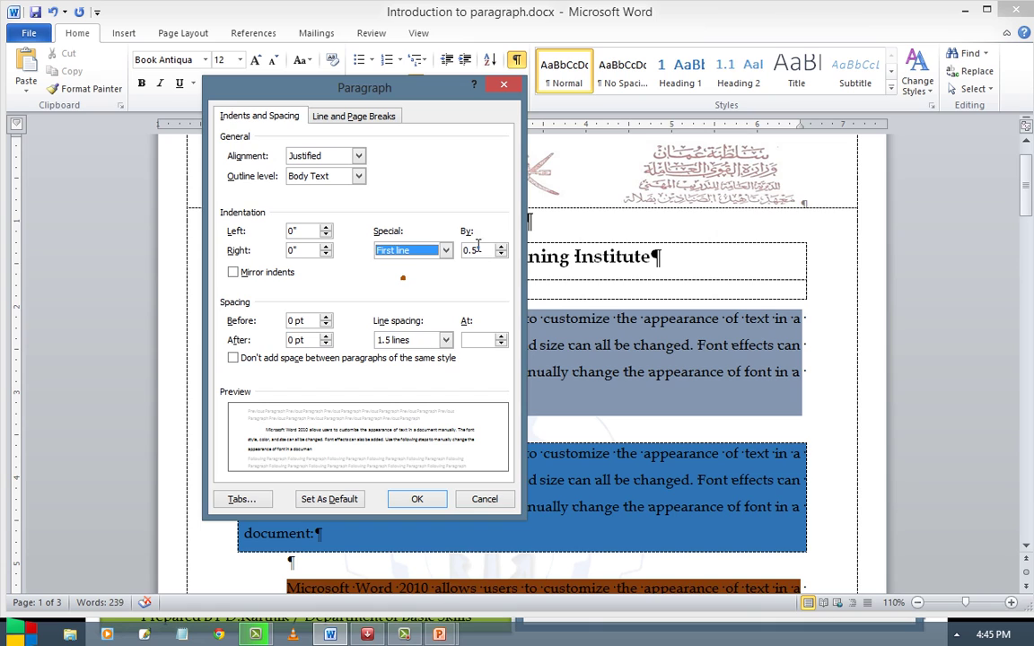
pyautogui.click(420, 346)
pyautogui.click(395, 356)
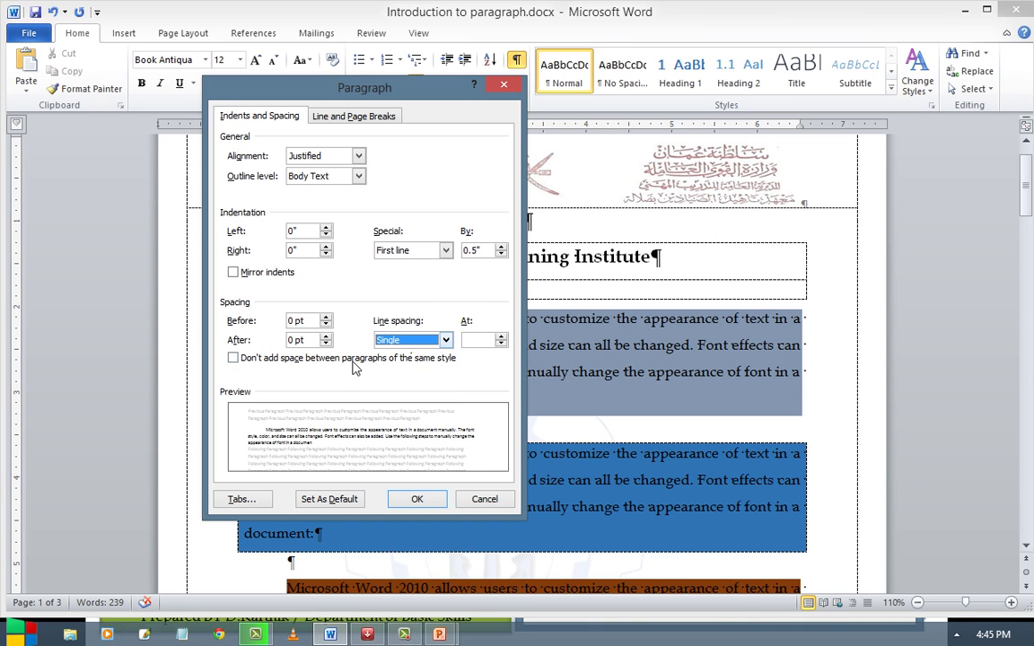
pyautogui.click(416, 500)
pyautogui.scroll(-7, 410, 505)
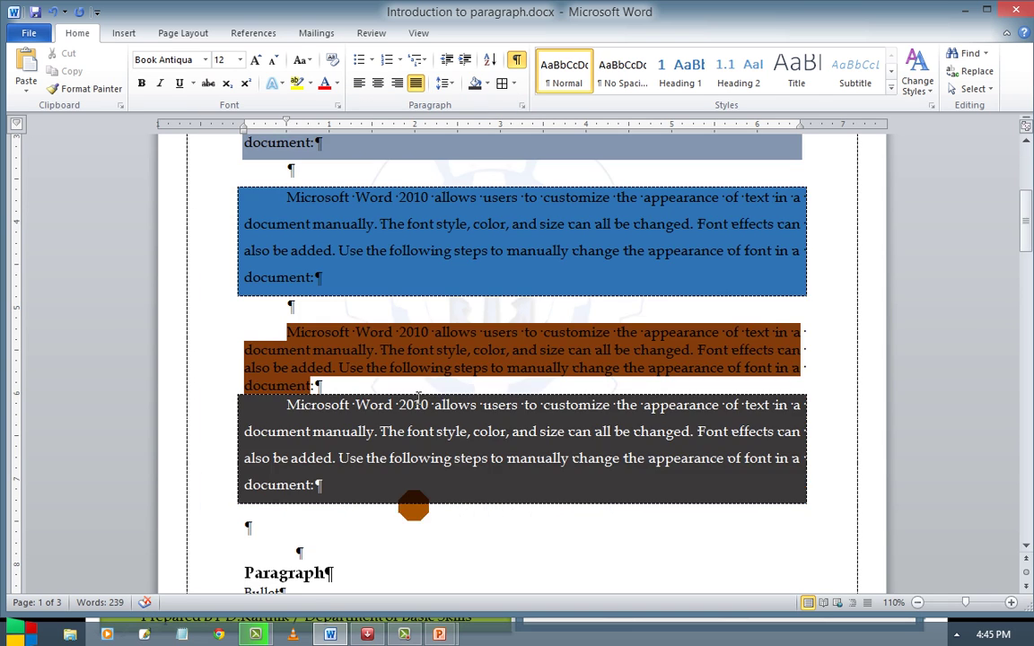
pyautogui.scroll(-7, 377, 408)
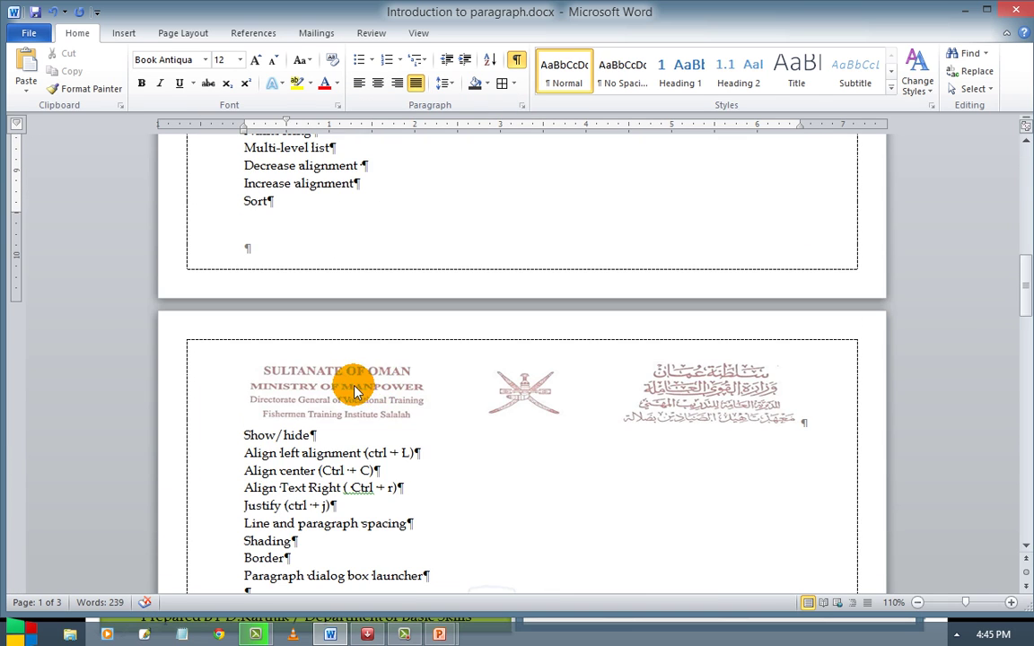
pyautogui.scroll(9, 388, 417)
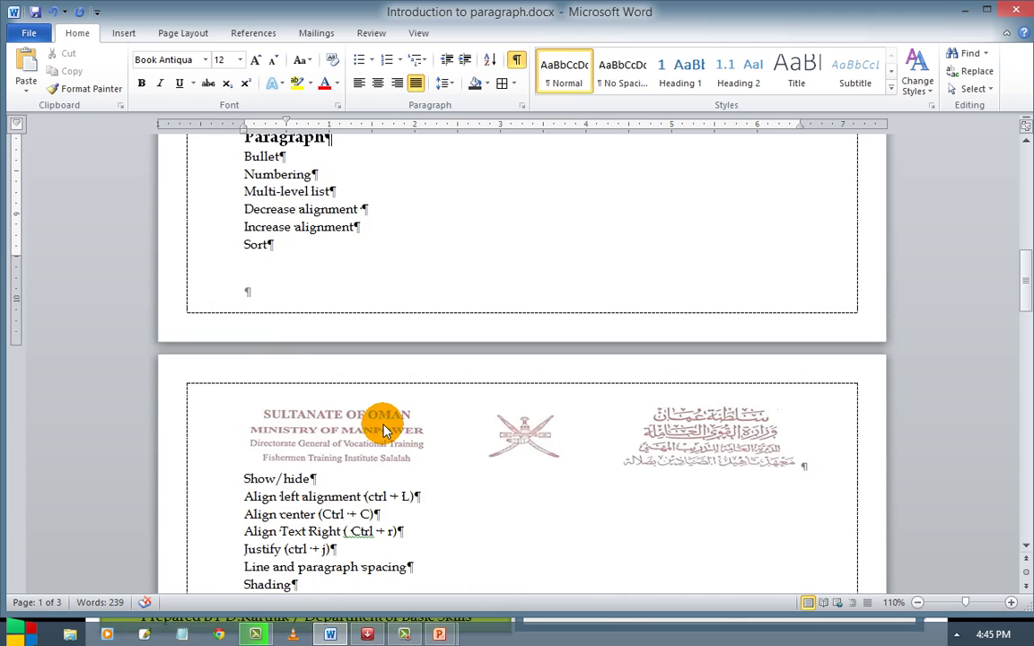